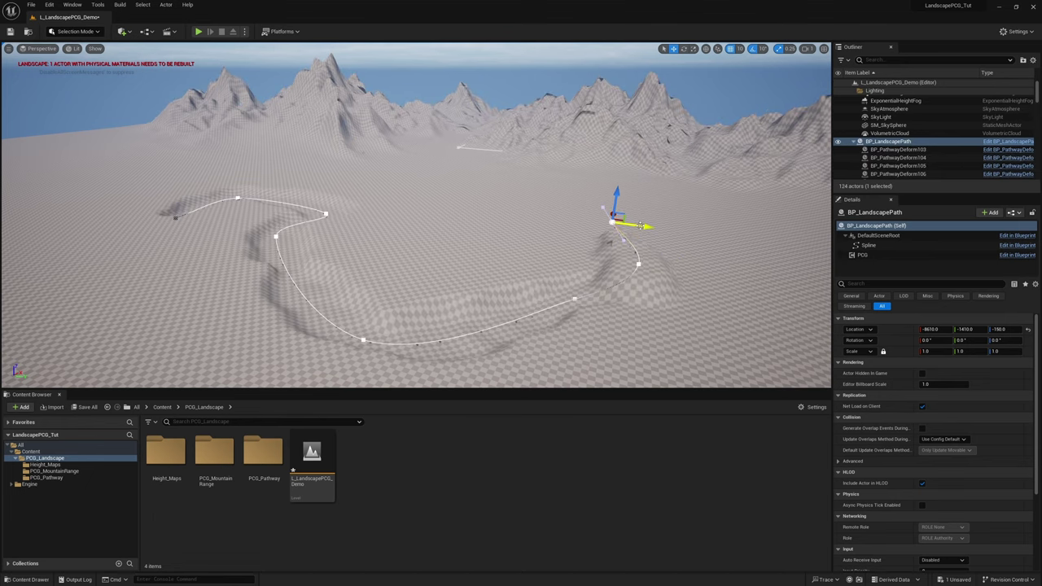
drag(422, 165, 421, 197)
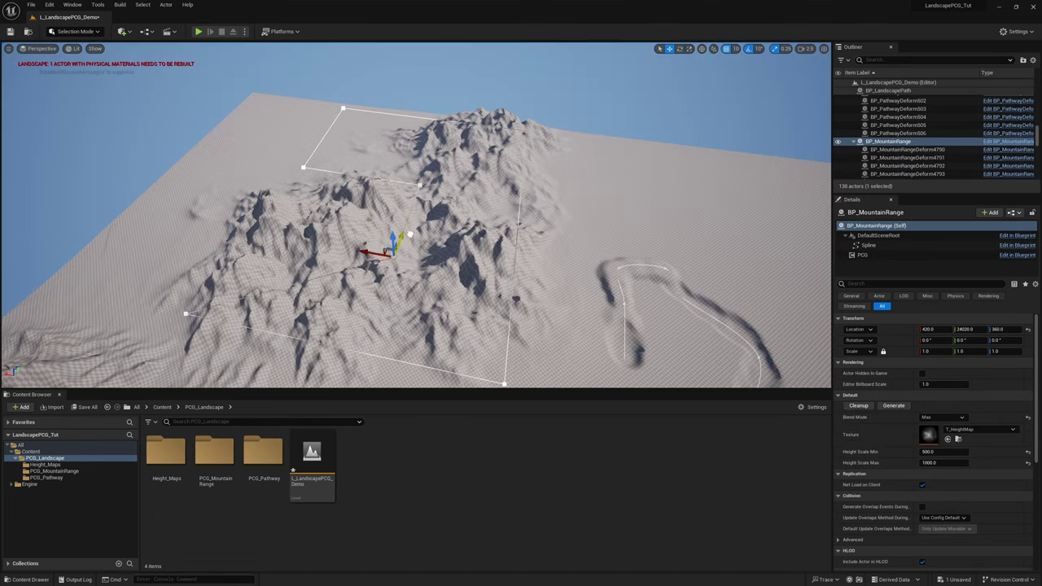
drag(365, 251, 235, 236)
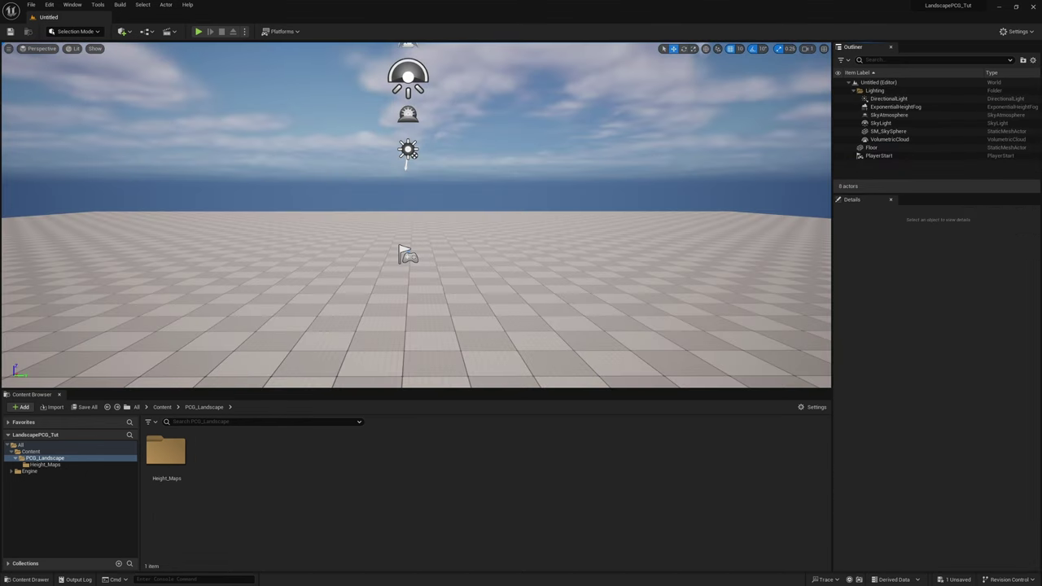
Open the plugin list and search it for "procedu" and "patch" to check the procedural content and landscape patch plugins.
click(49, 4)
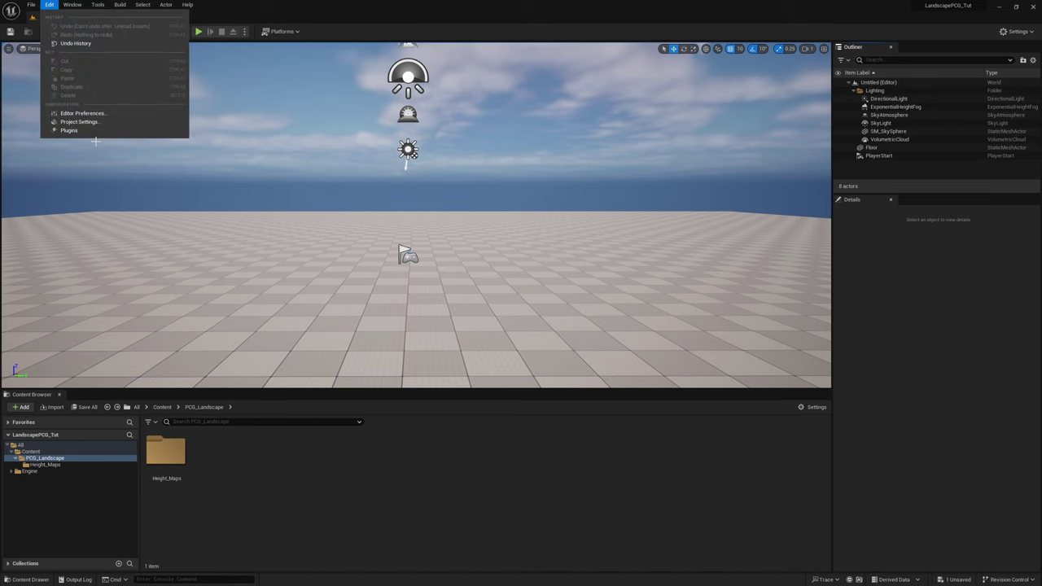
click(91, 132)
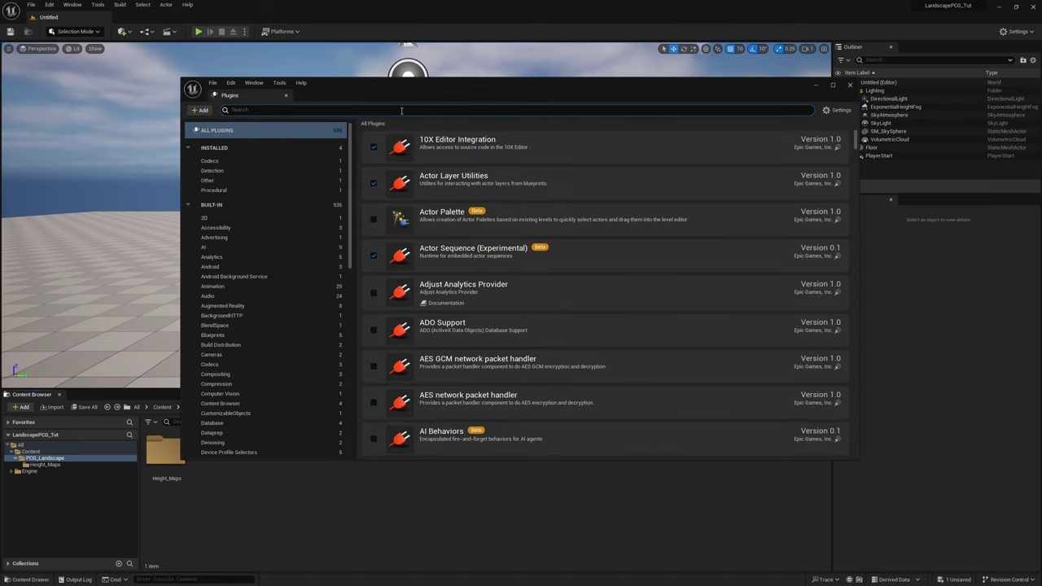
click(402, 111)
text(procedu)
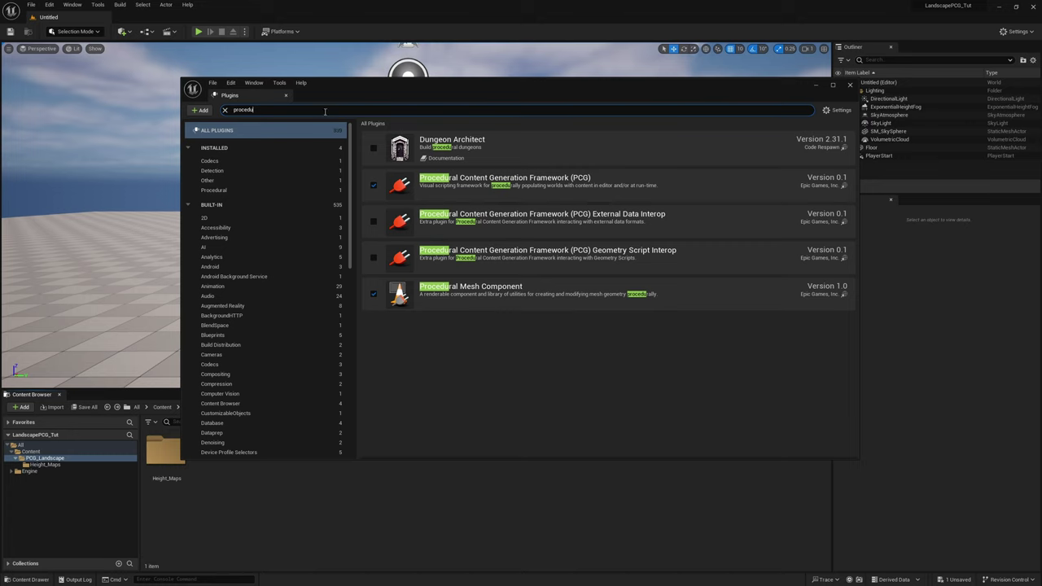
text(patch)
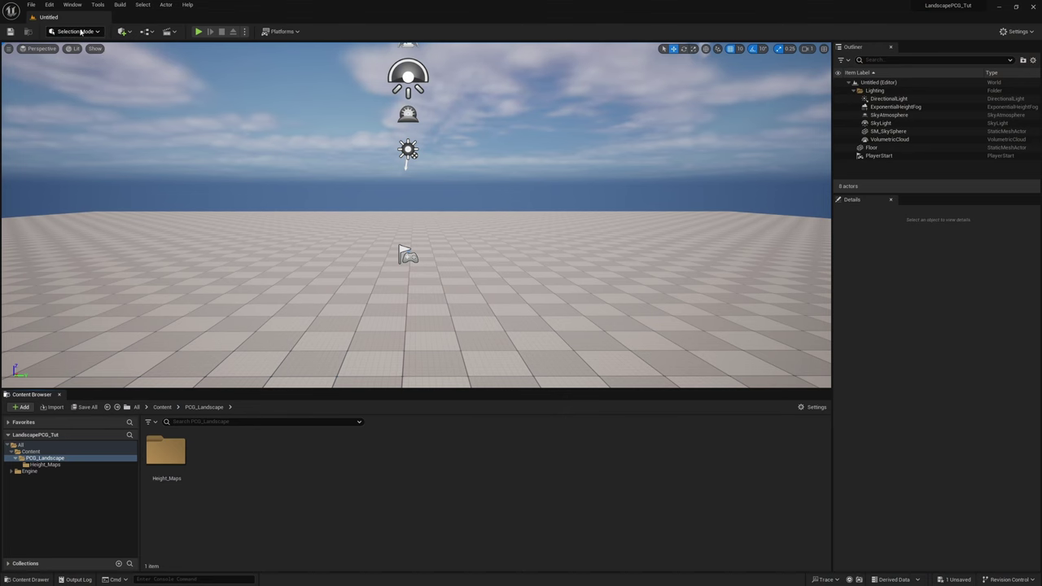
Create a new landscape with the default 8 × 8 components and return to Selection mode.
click(81, 32)
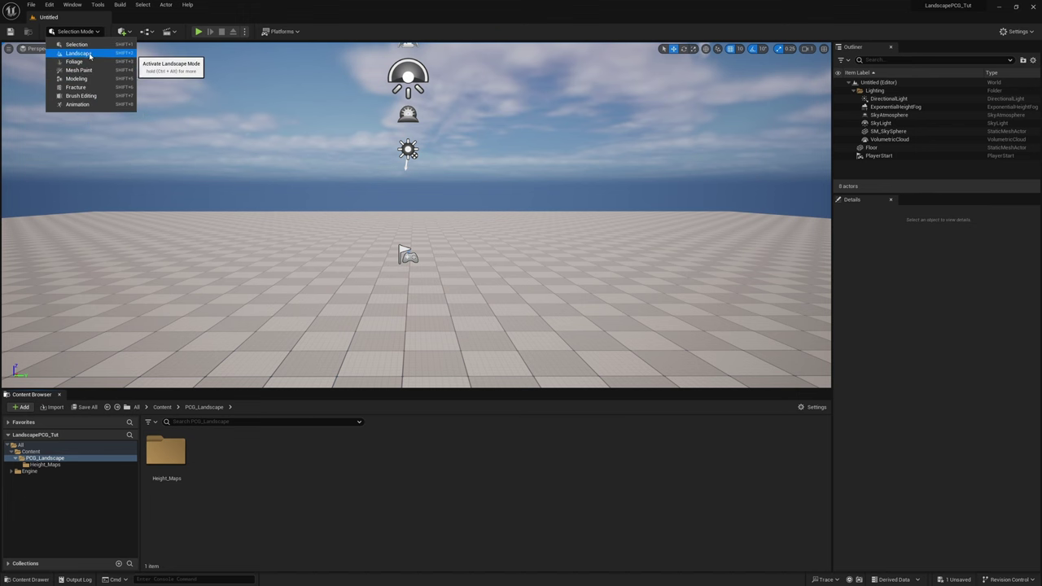
click(79, 53)
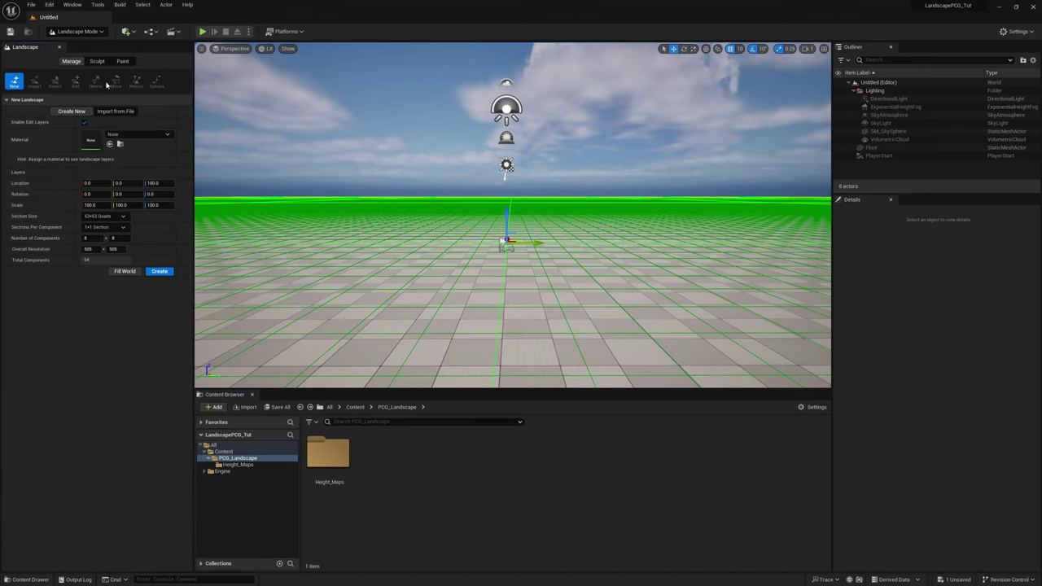
click(162, 271)
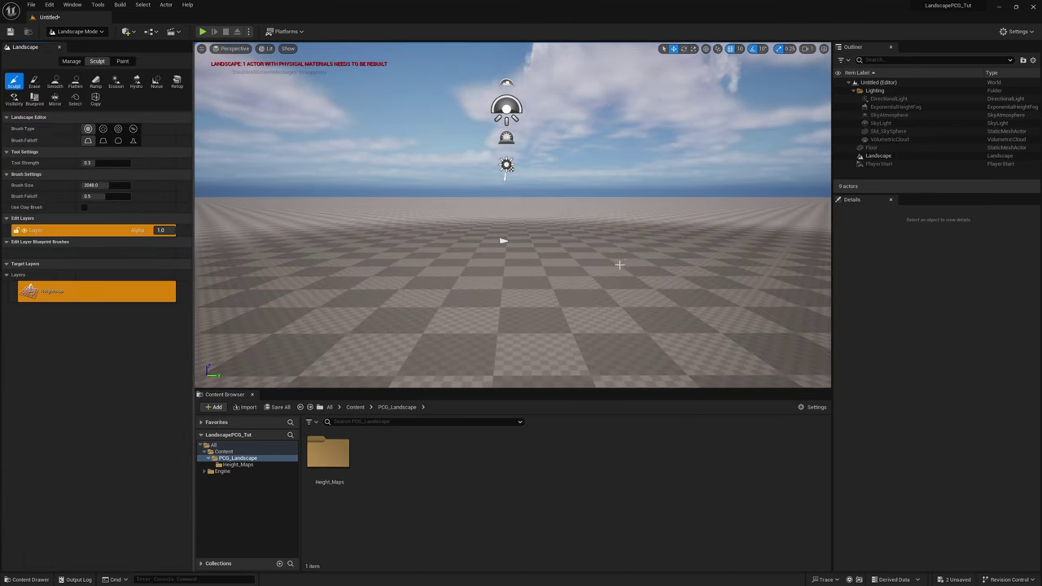
click(67, 35)
click(69, 48)
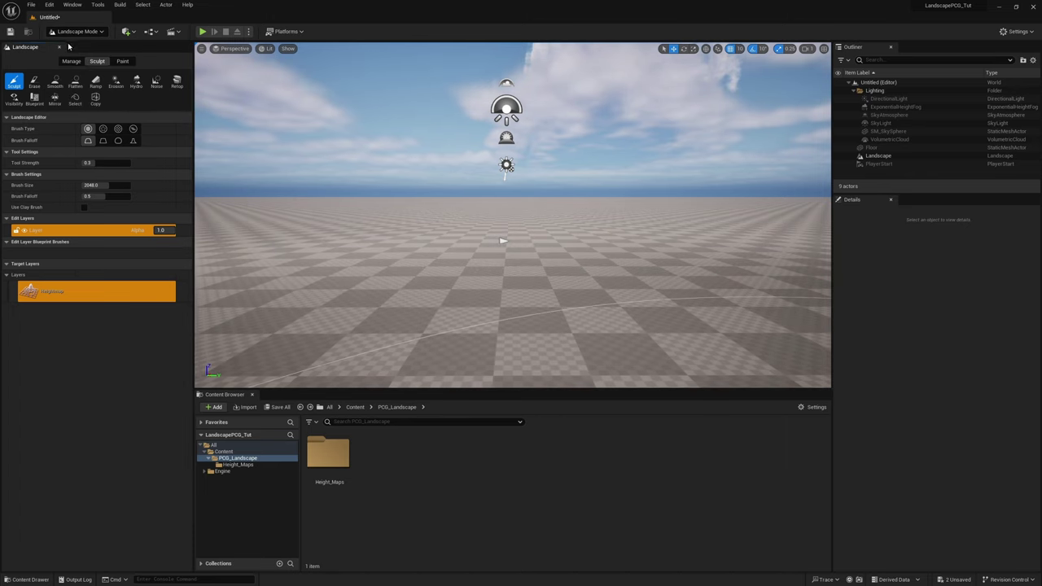
Delete the Floor static mesh actor from the level.
right_drag(488, 187, 488, 256)
key(s)
click(871, 148)
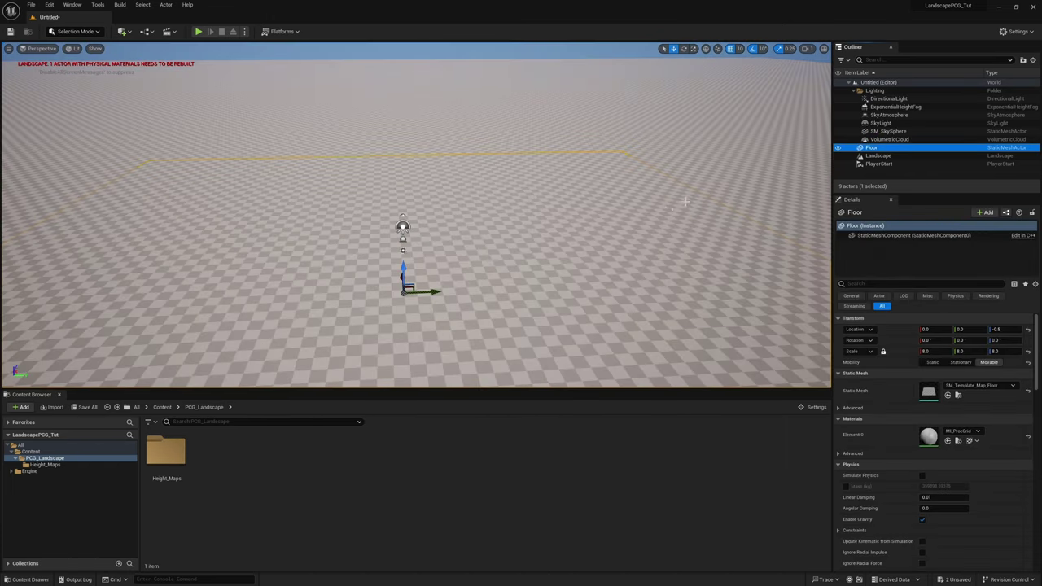
right_drag(626, 234, 605, 250)
key(Delete)
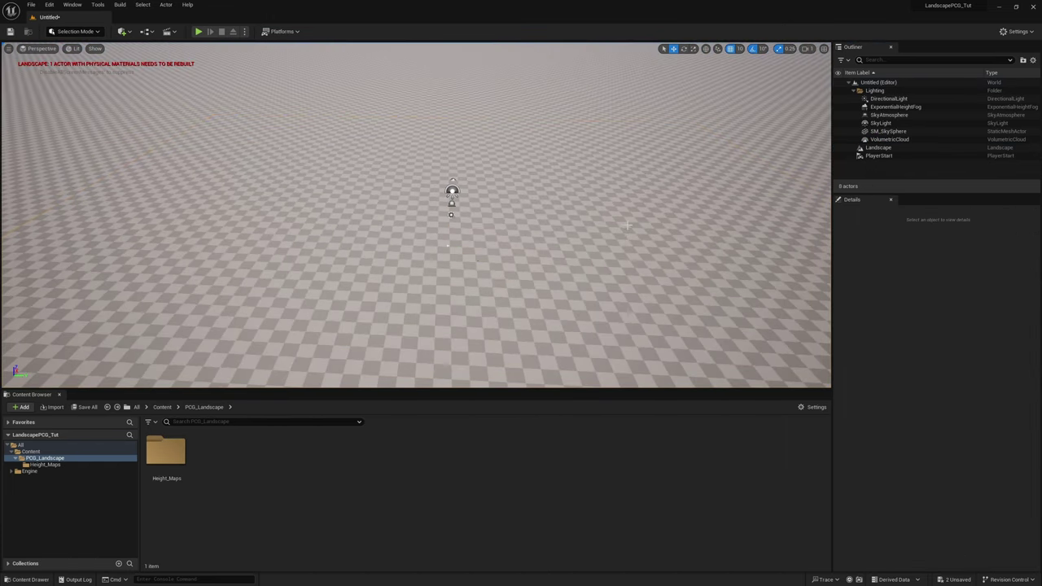
right_drag(616, 203, 616, 191)
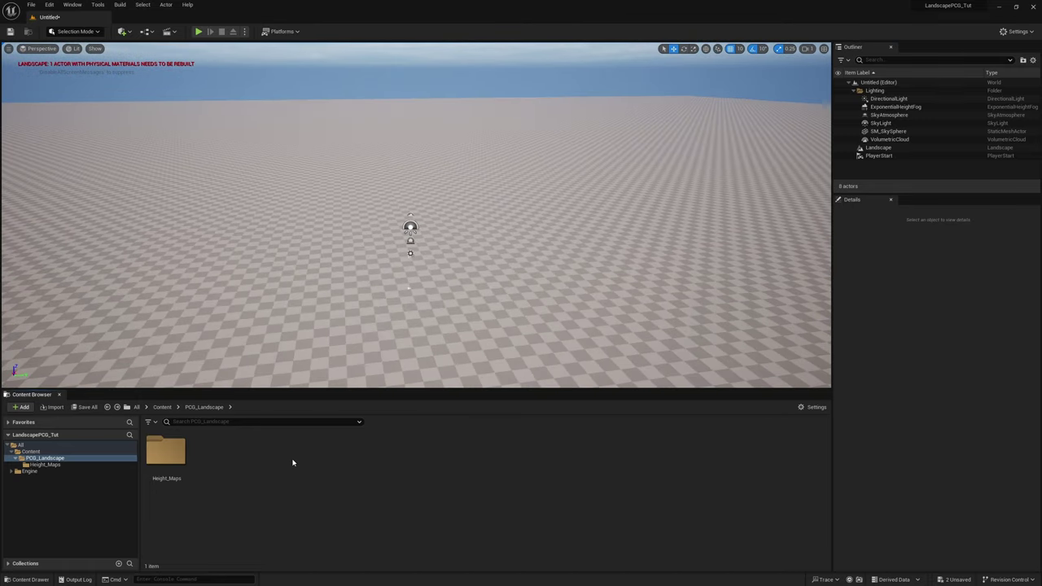
Create a folder named PCG_Pathway inside PCG_Landscape and open it.
key(ctrl+shift+n)
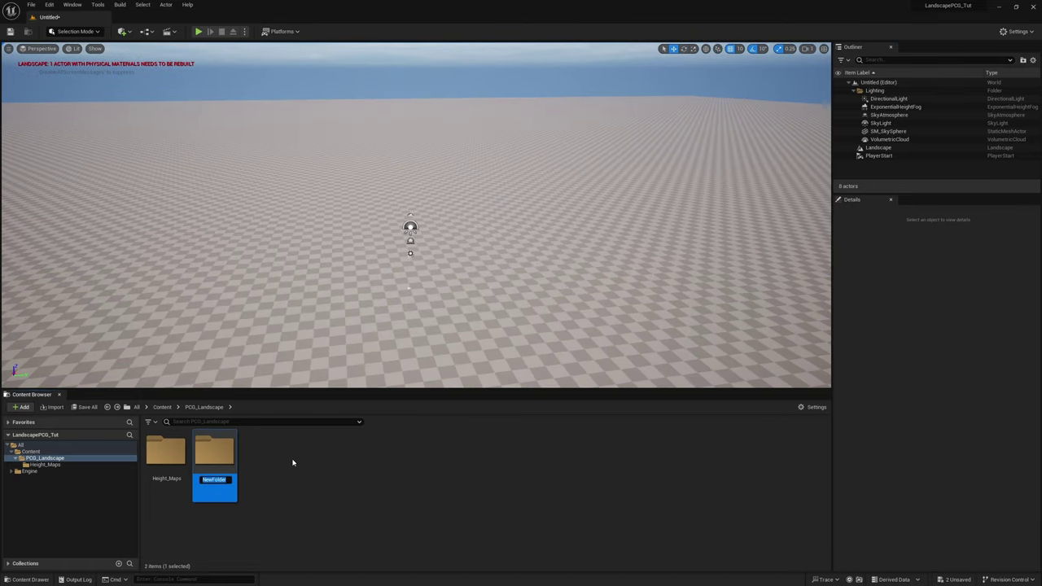
text(PCG_Pathway)
key(Return)
key(Return)
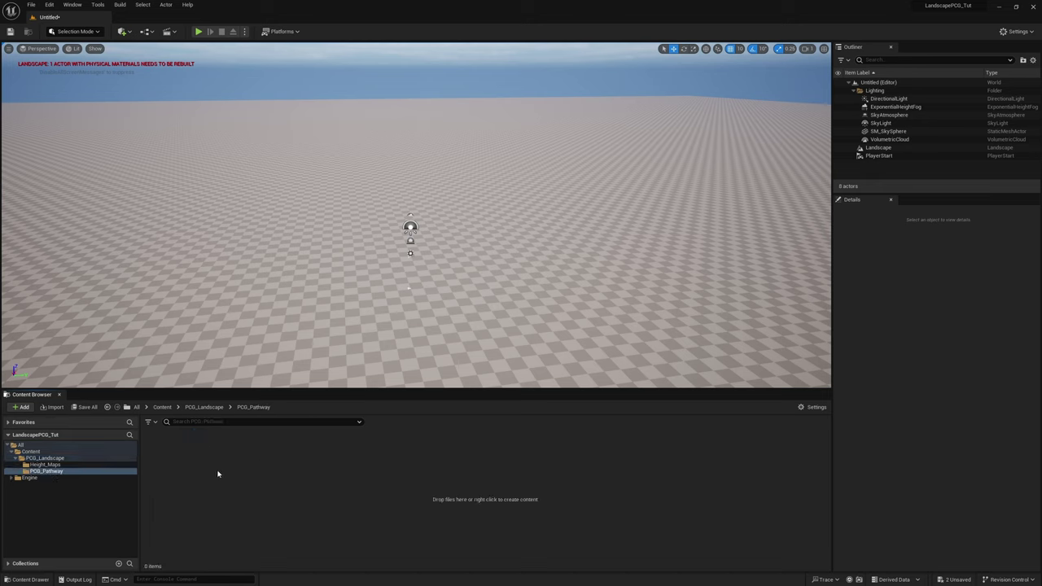
Create an Actor Blueprint class named BP_PathwayDeform in the PCG_Pathway folder and open it in a maximized editor.
right_click(196, 477)
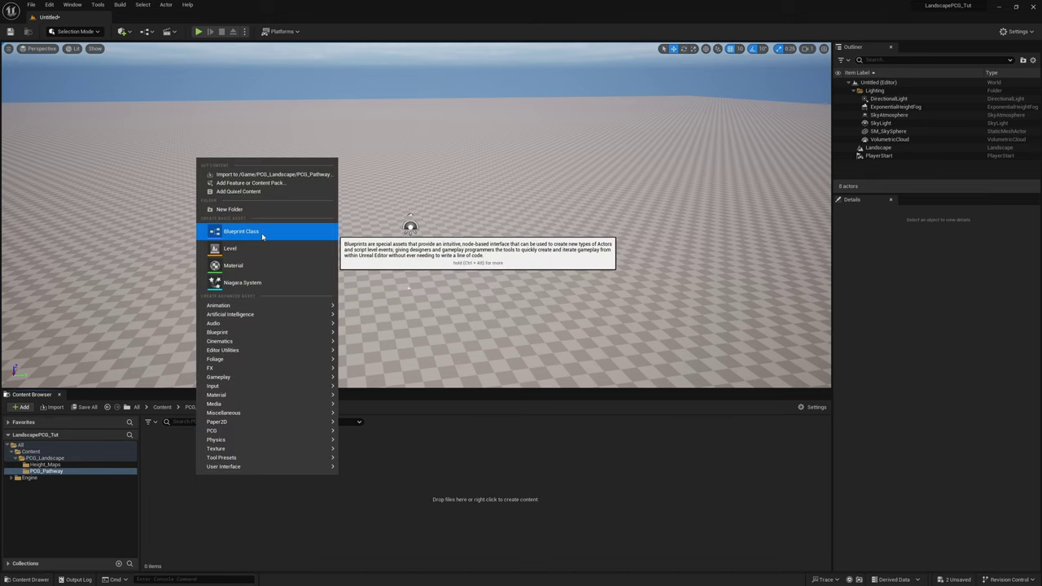
click(261, 232)
click(428, 236)
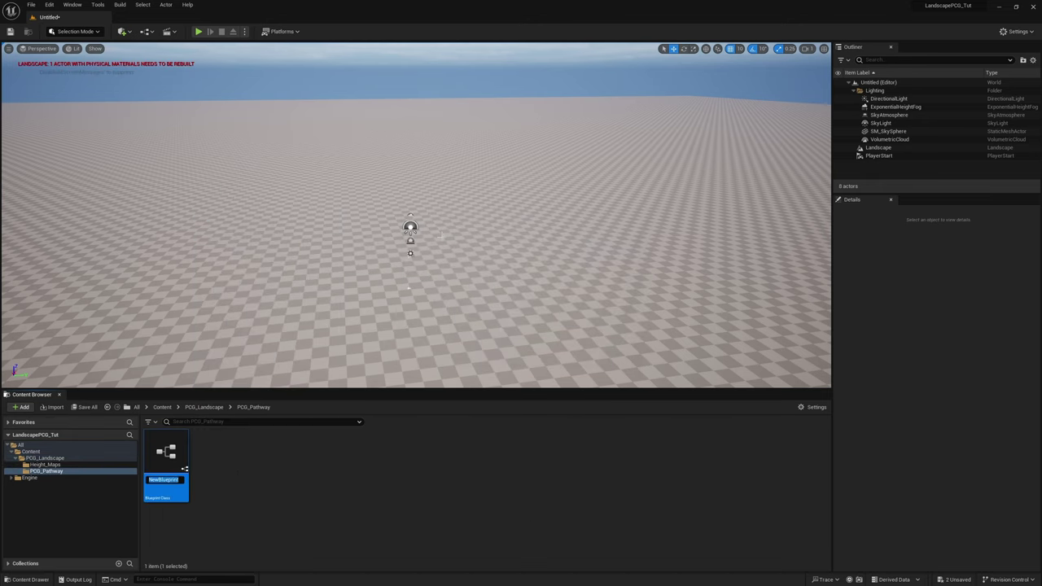
text(BP_PathwayDef)
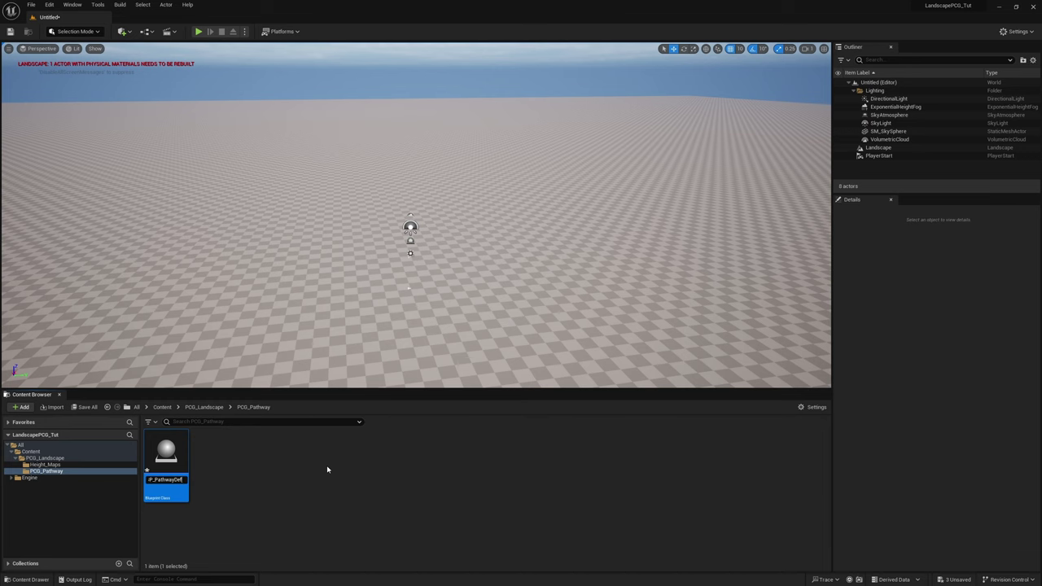
text(orm)
key(Return)
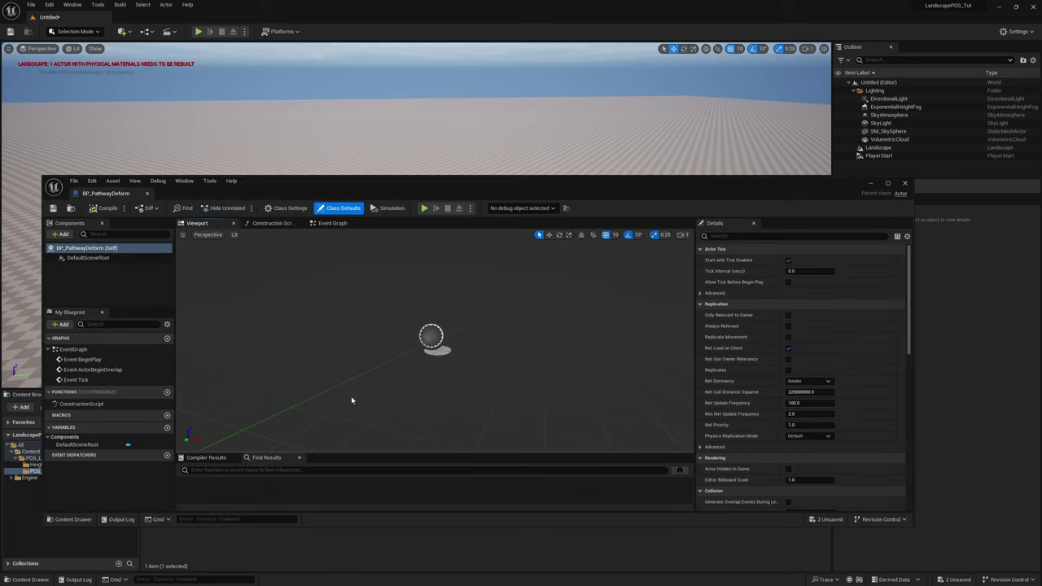
double_click(388, 177)
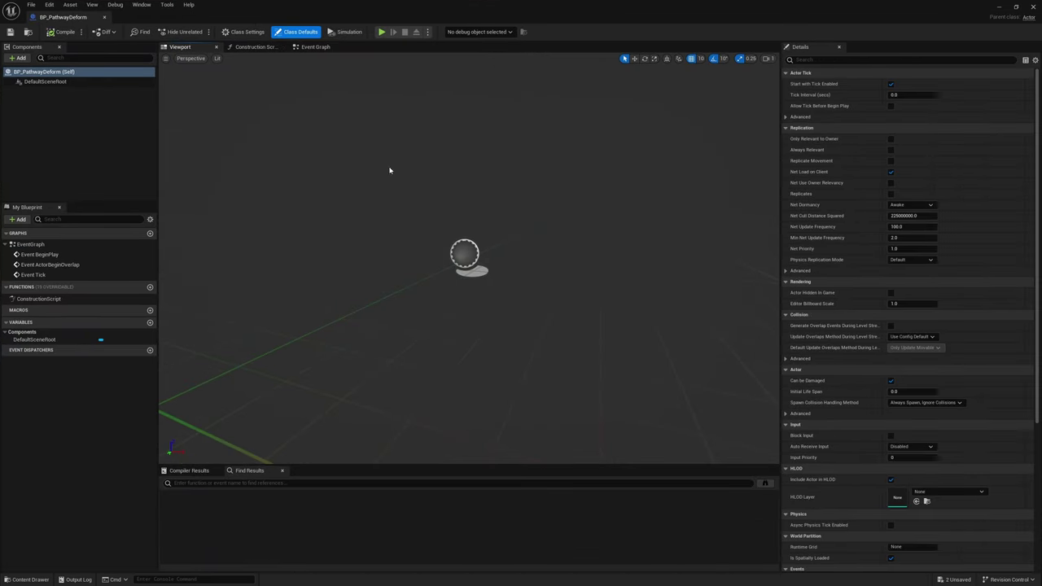
Add a Landscape Circle Height Patch component to the BP_PathwayDeform blueprint.
click(18, 58)
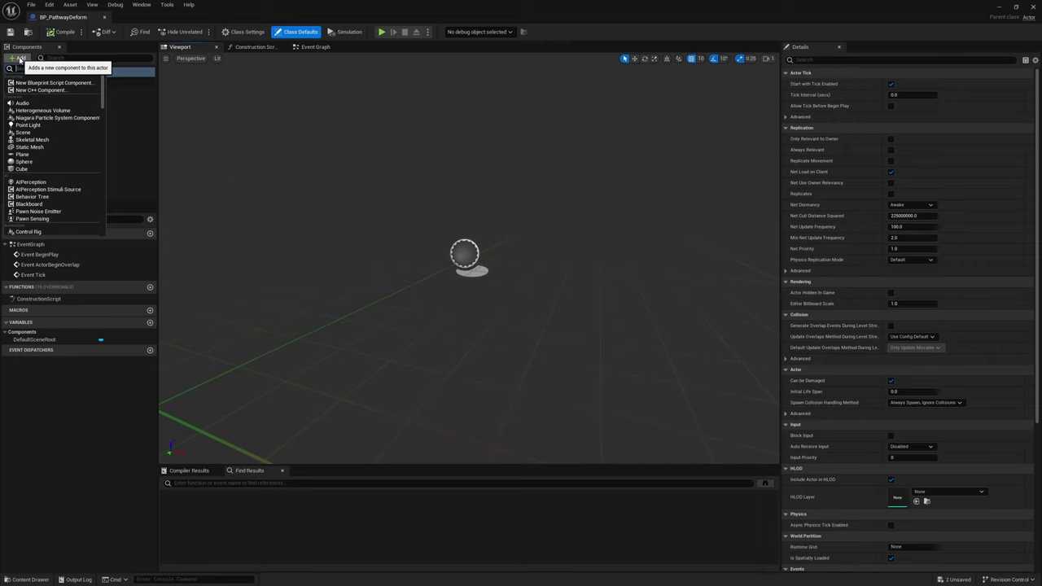
text(patch)
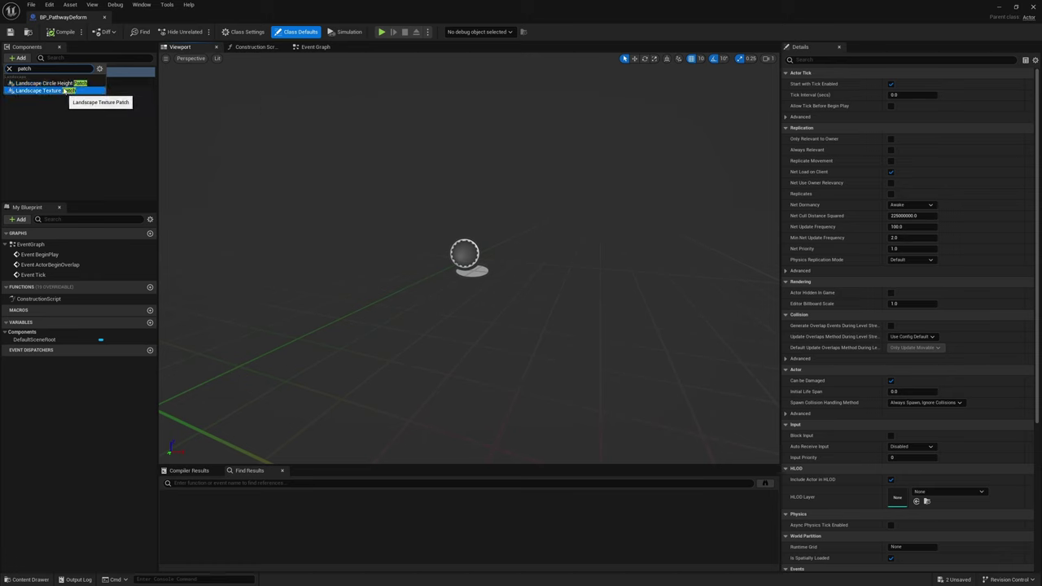
click(76, 86)
key(Return)
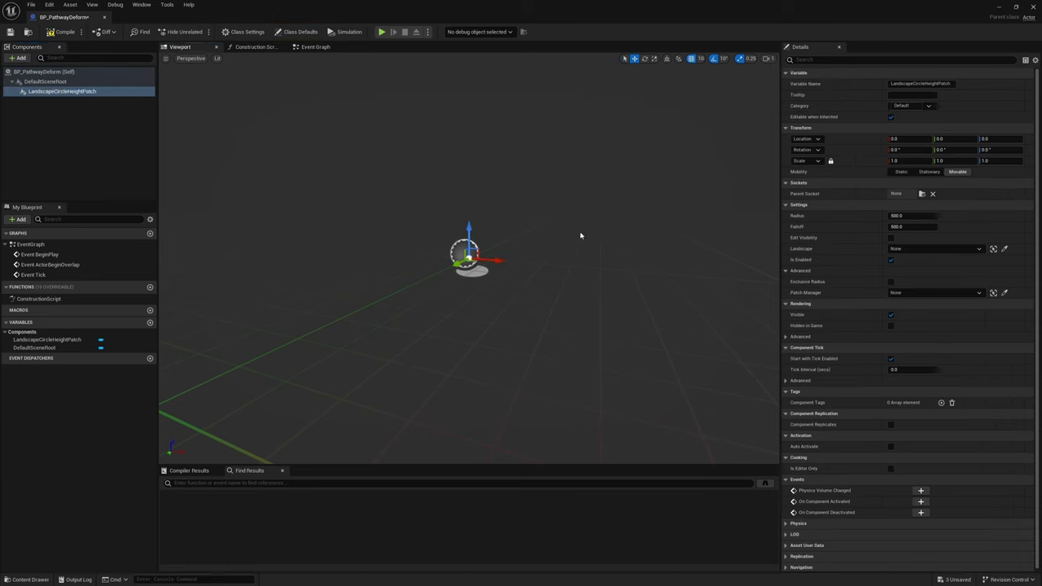
Set the circle height patch's radius to 200 and falloff to 300, and choose Landscape as its target landscape.
mouse_move(530, 221)
right_down()
mouse_move(619, 216)
mouse_move(534, 219)
mouse_move(518, 159)
mouse_move(572, 215)
mouse_move(533, 225)
mouse_move(544, 221)
right_up()
key(s)
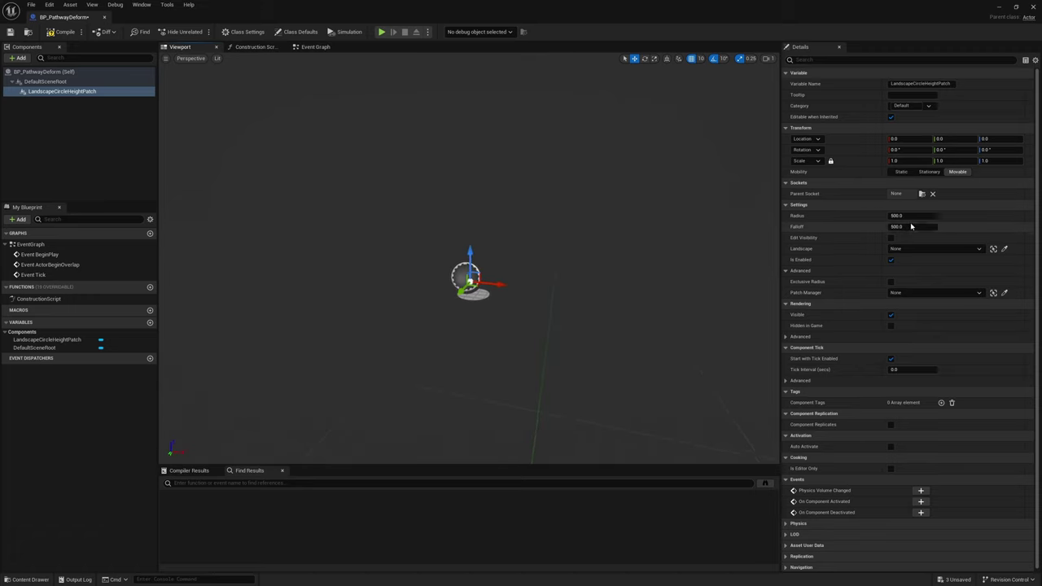
click(912, 215)
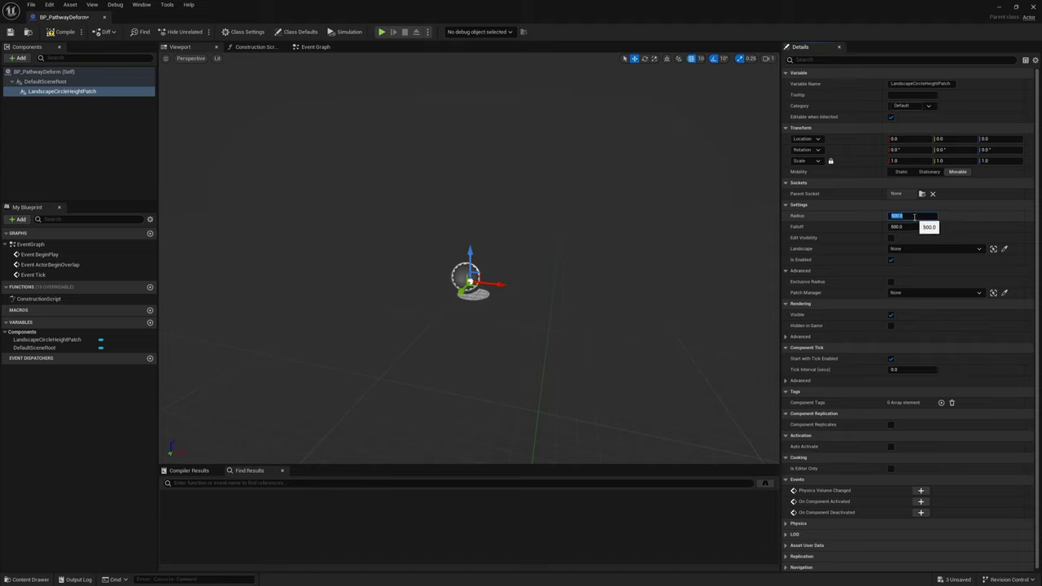
text(200)
key(Return)
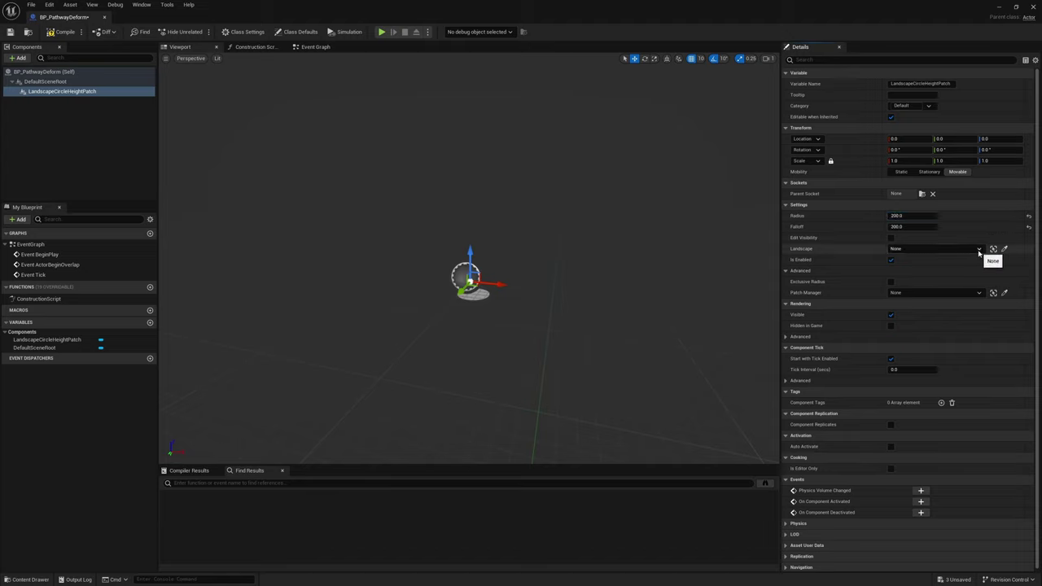
click(979, 249)
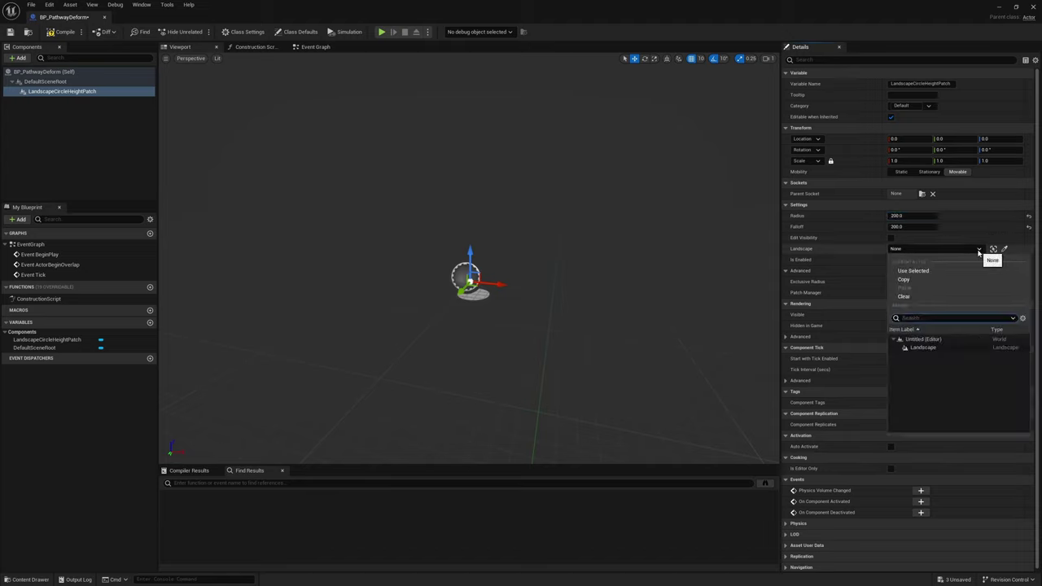
click(924, 349)
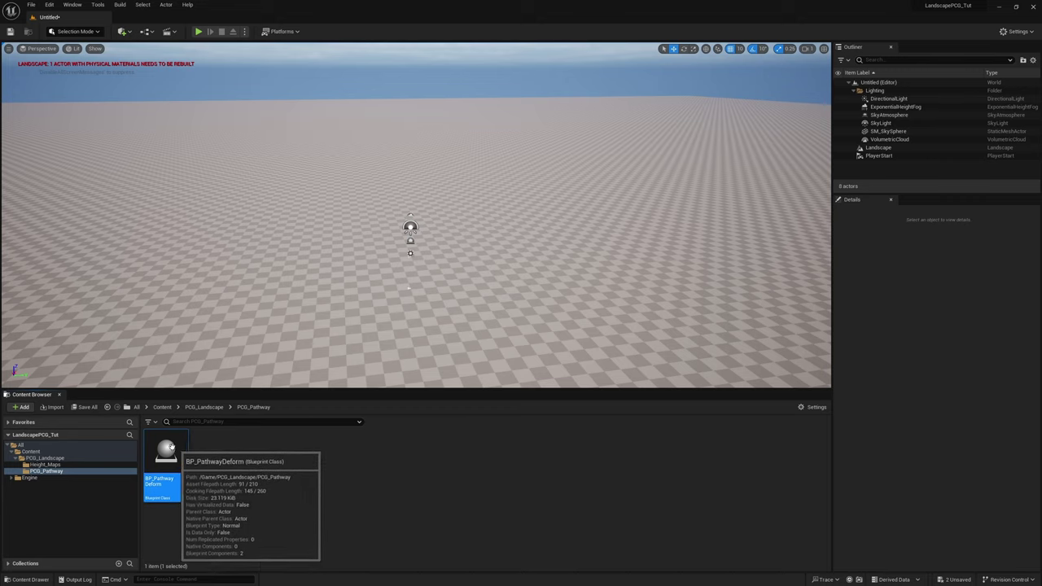
Place a BP_PathwayDeform actor on the landscape, accepting the insertion of the LandscapePatches edit layer.
drag(168, 455, 543, 283)
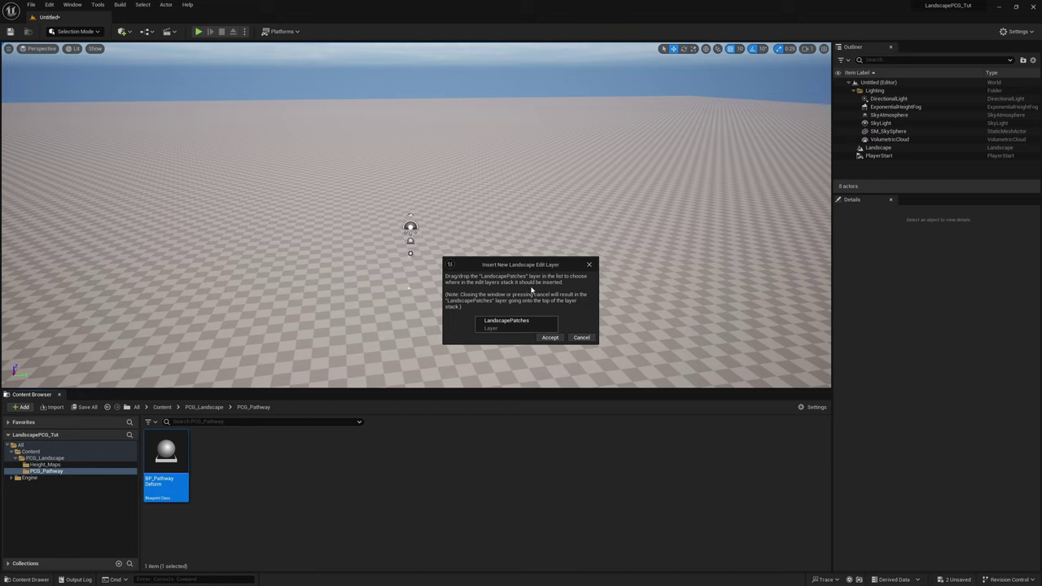
click(550, 338)
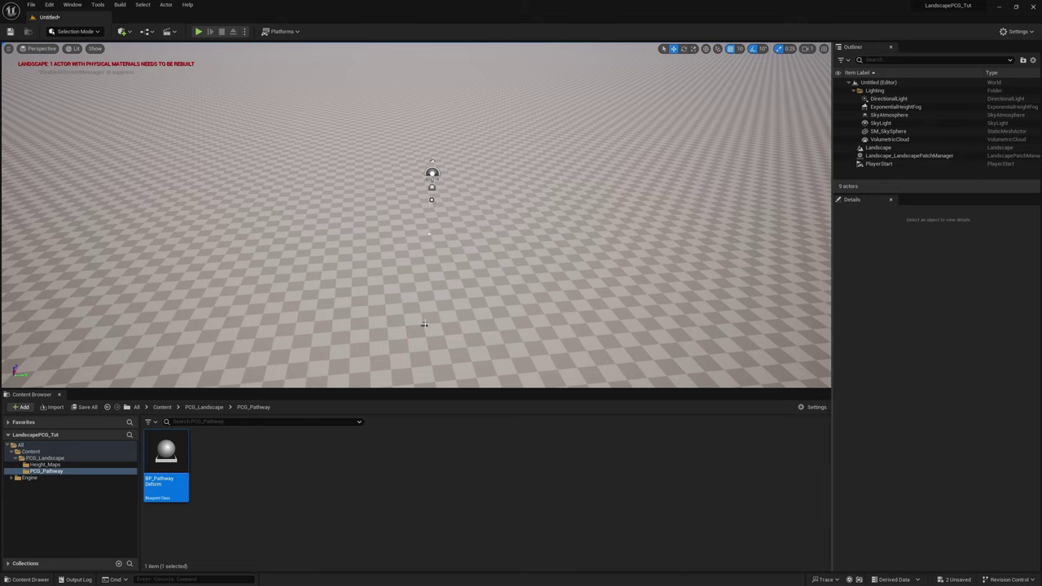
drag(424, 324, 439, 342)
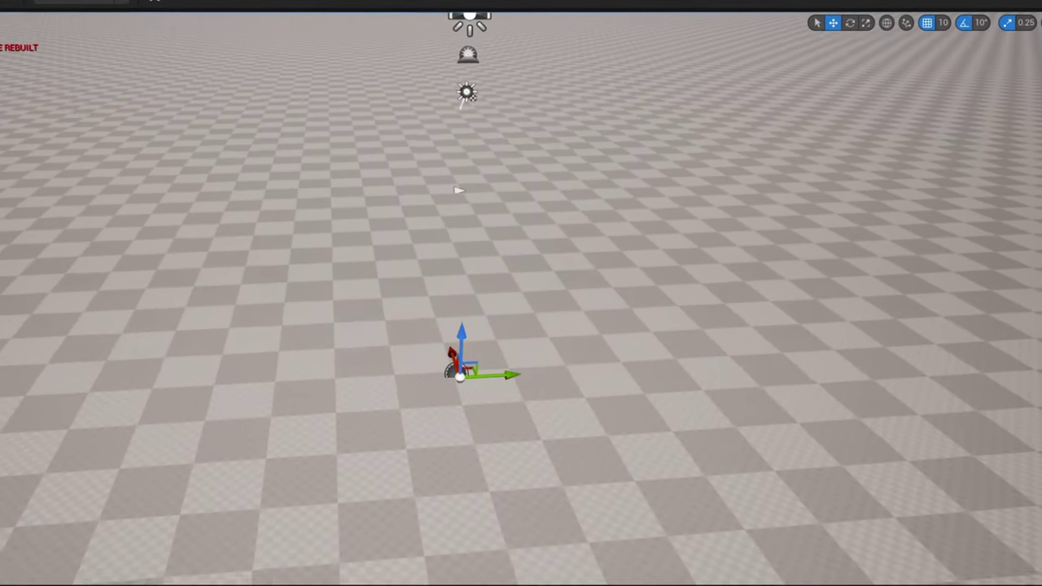
Raise and shift the placed patch actor to form a hill, and duplicate it alongside to form a second, higher hill.
right_drag(533, 337, 489, 325)
drag(542, 327, 548, 218)
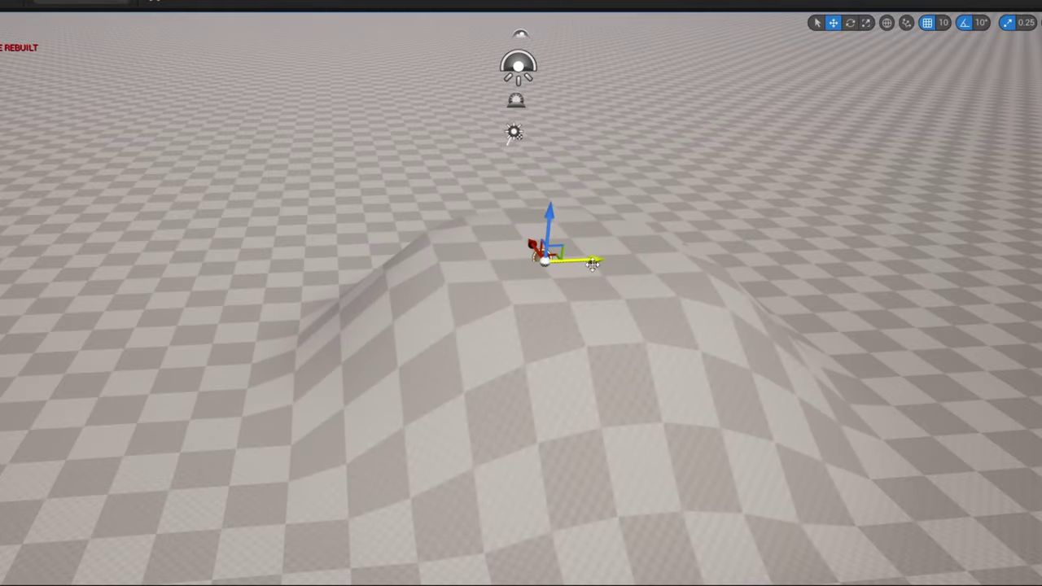
drag(593, 263, 486, 258)
right_drag(485, 259, 521, 220)
drag(379, 362, 431, 359)
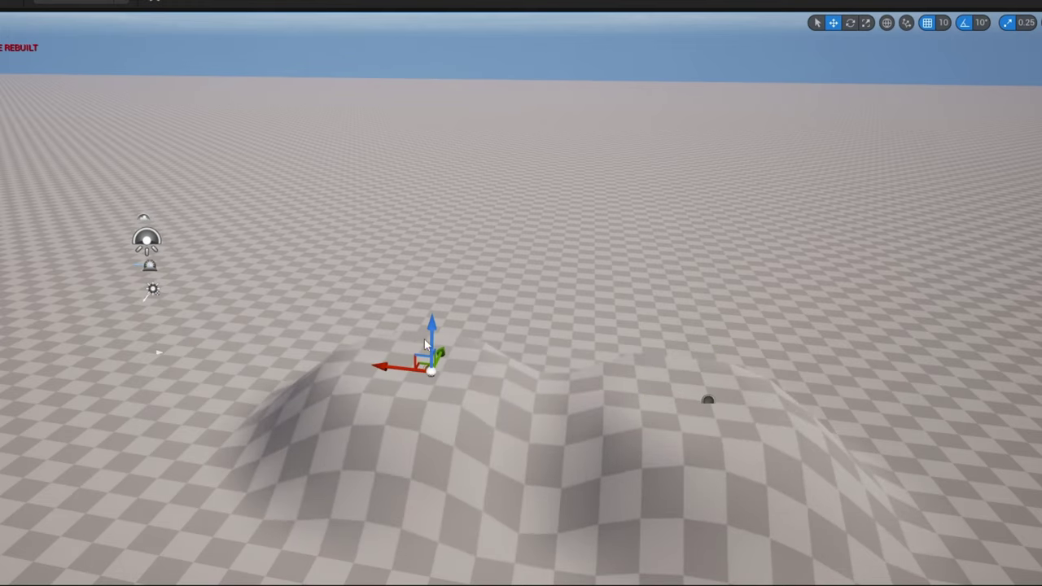
drag(429, 316, 388, 296)
Try scaling the duplicated patch actor, and delete the test patch actors from the level.
key(r)
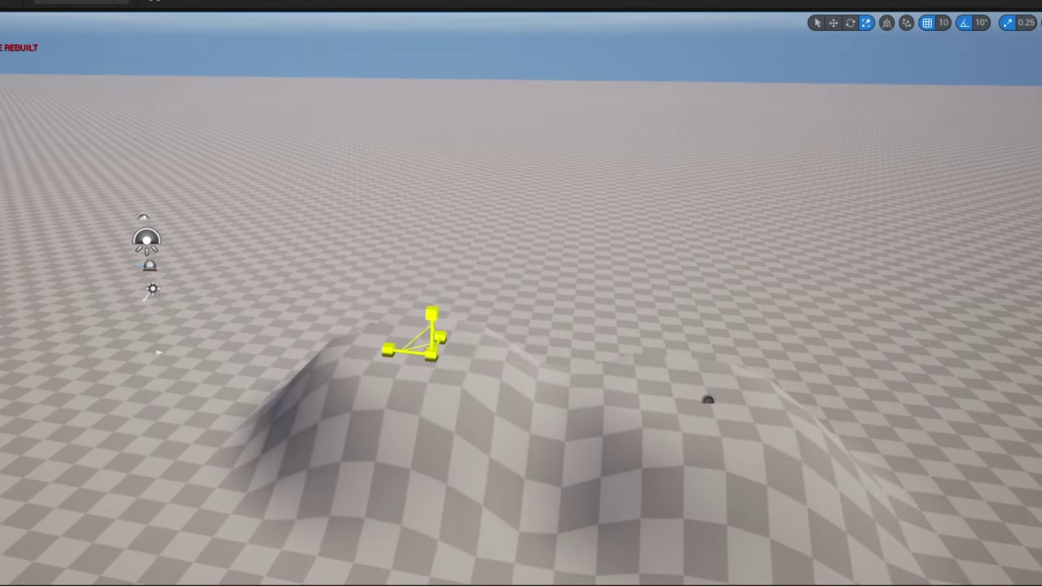
mouse_move(432, 355)
mouse_down()
mouse_move(421, 358)
mouse_move(520, 329)
mouse_move(433, 355)
mouse_up()
key(w)
right_drag(536, 316, 580, 283)
key(Delete)
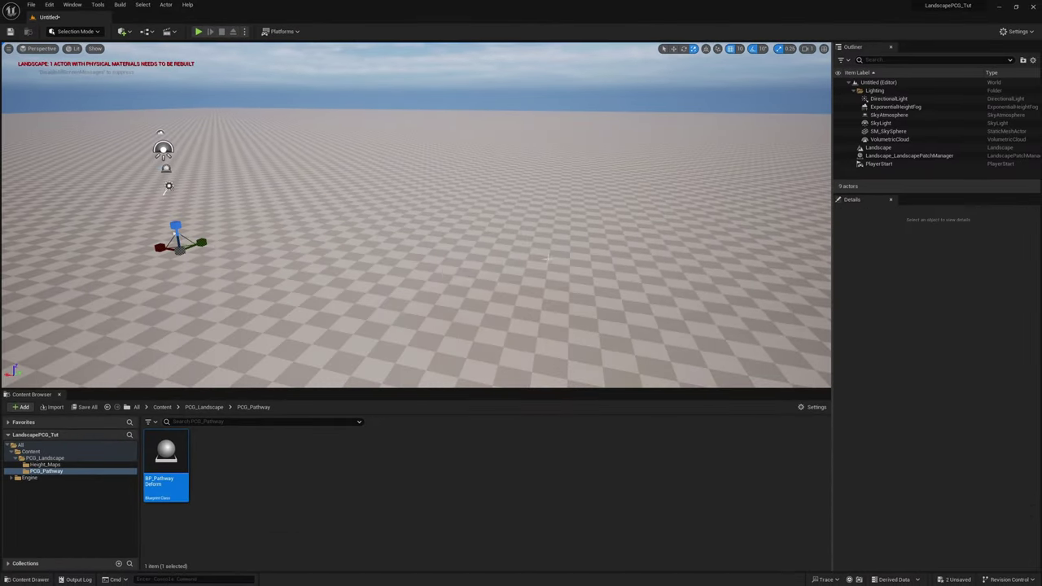
Create a new Blueprint Class named BP_LandscapePath in the PCG_Pathway folder.
right_drag(535, 316, 383, 303)
right_drag(277, 244, 276, 268)
right_click(259, 466)
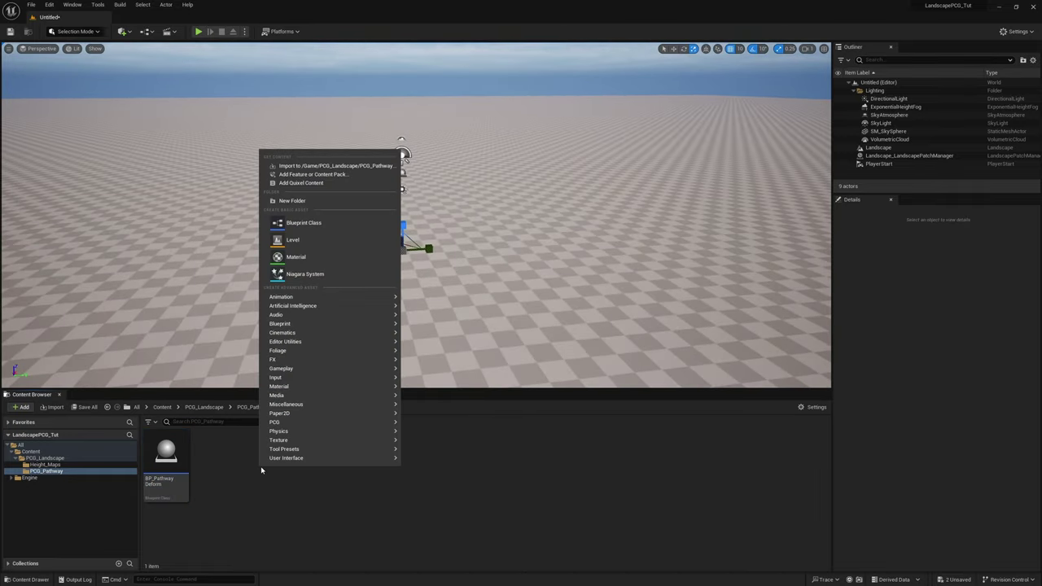
click(330, 223)
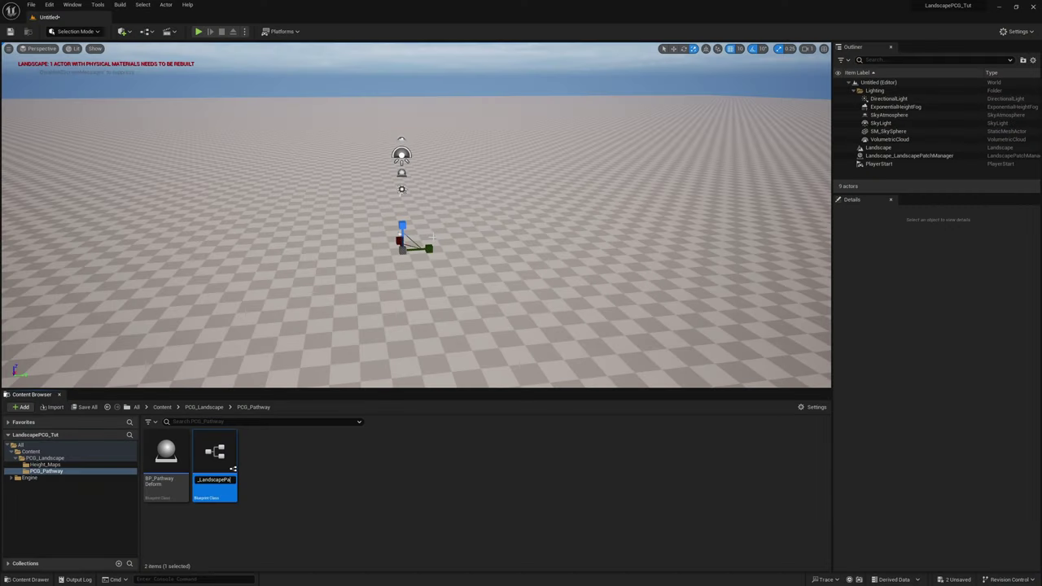
key(Return)
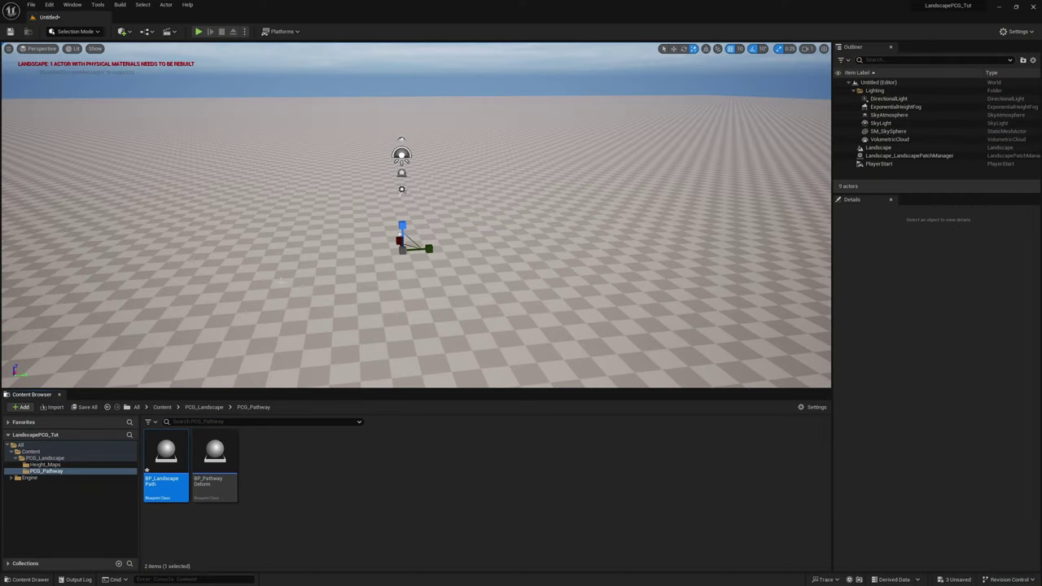
Create a PCG Graph named PCG_PathwayDeform in the PCG_Pathway folder.
click(316, 516)
right_click(263, 469)
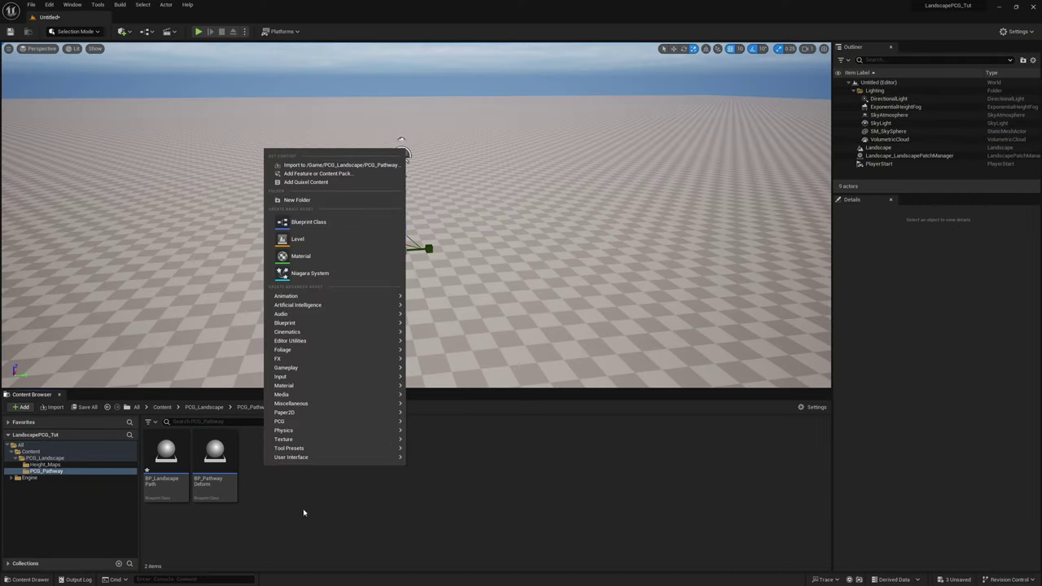
mouse_move(383, 421)
click(440, 427)
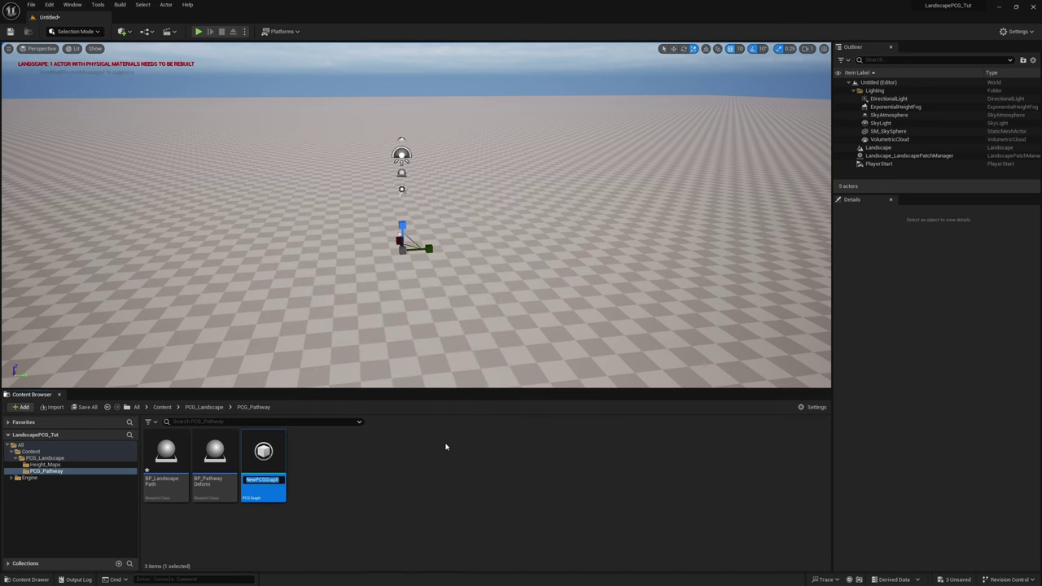
text(PCG)
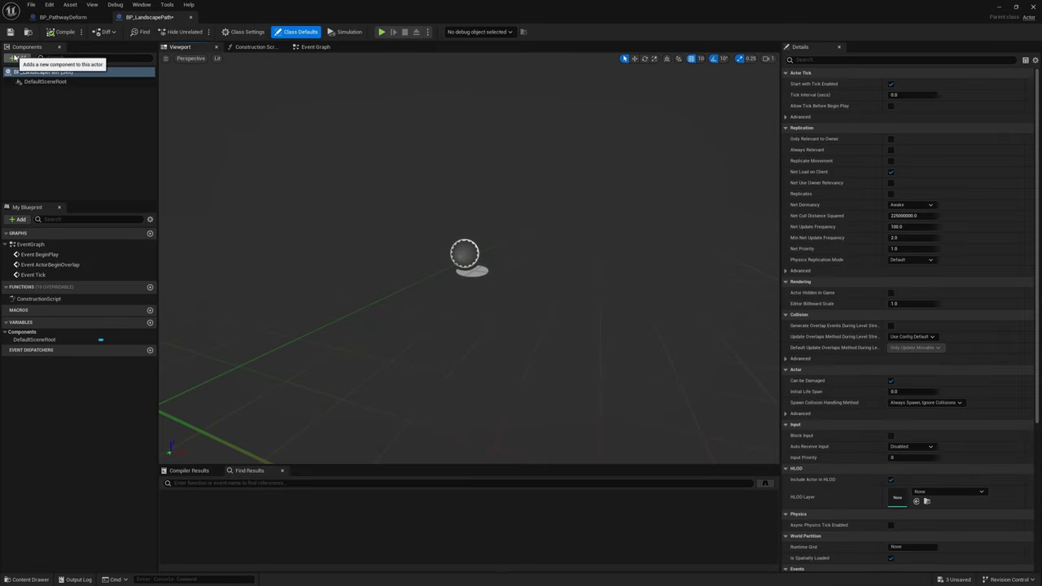
Add a Spline component to BP_LandscapePath and lengthen the spline by moving its end point outward.
click(17, 58)
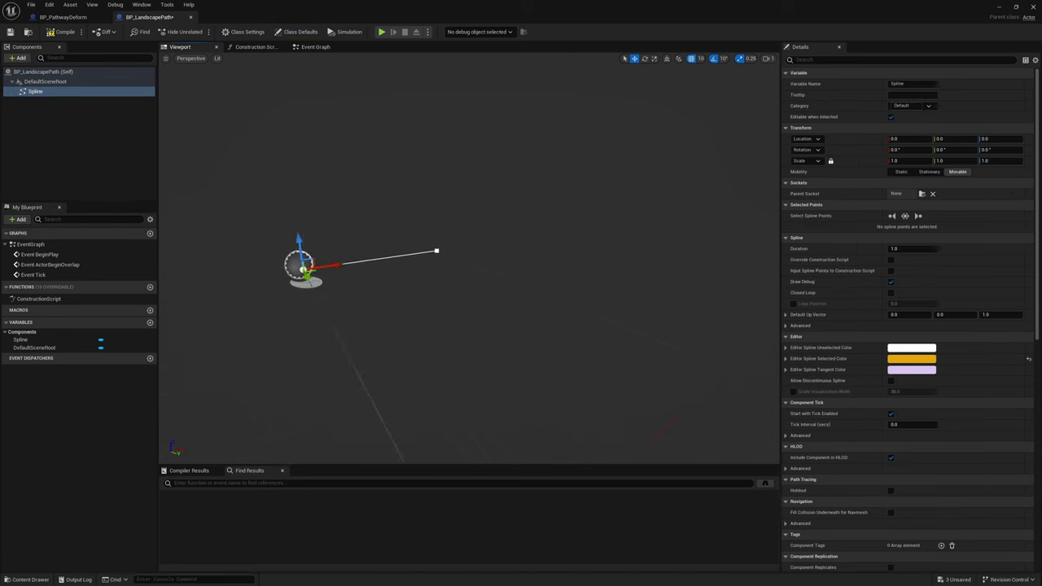
middle_drag(391, 252, 461, 290)
click(435, 296)
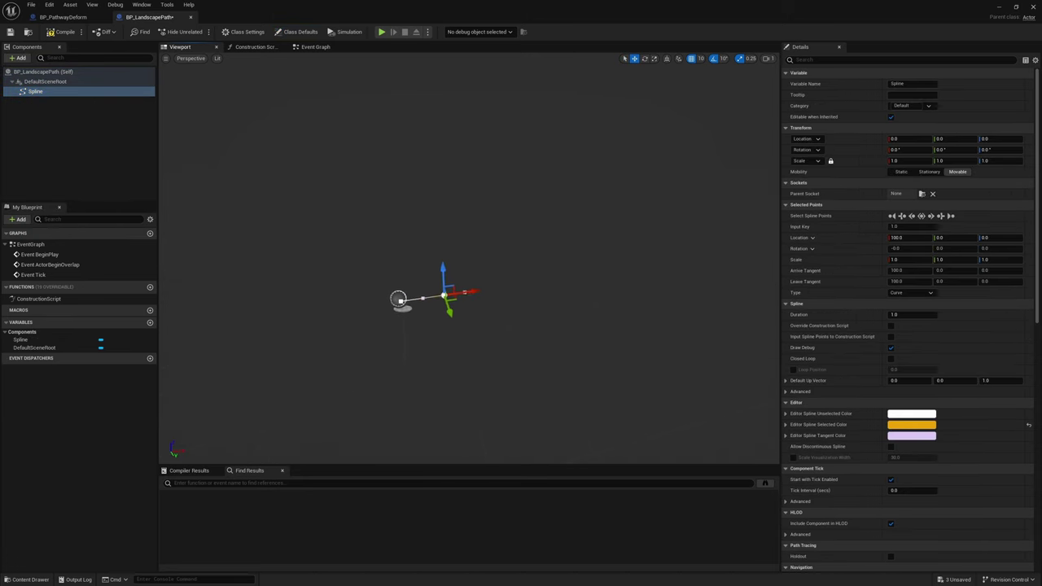
drag(455, 275, 720, 195)
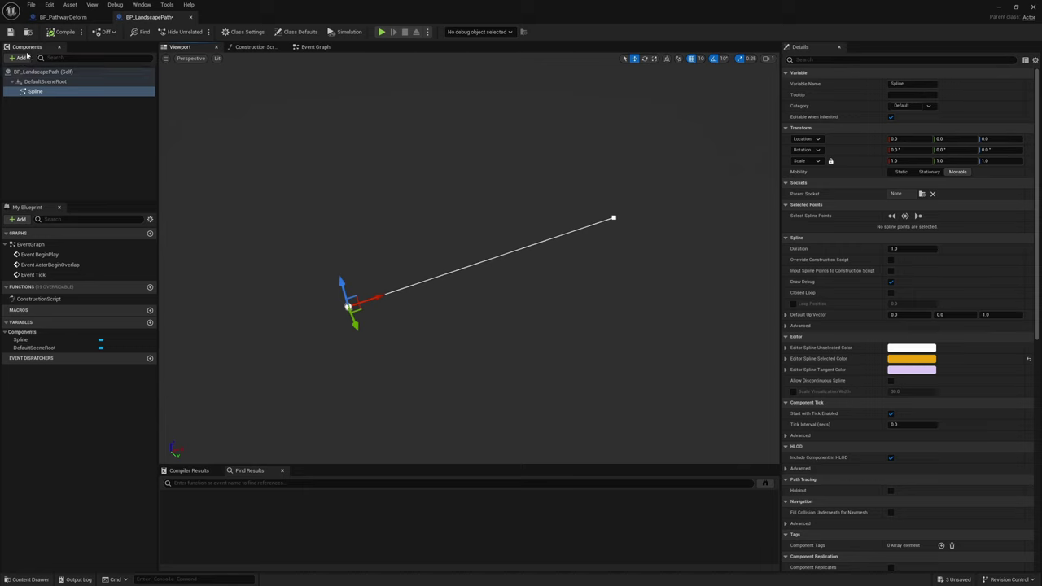
Add a PCG component to BP_LandscapePath, assign PCG_PathwayDeform as its graph, and open that graph for editing.
click(23, 59)
text(pc)
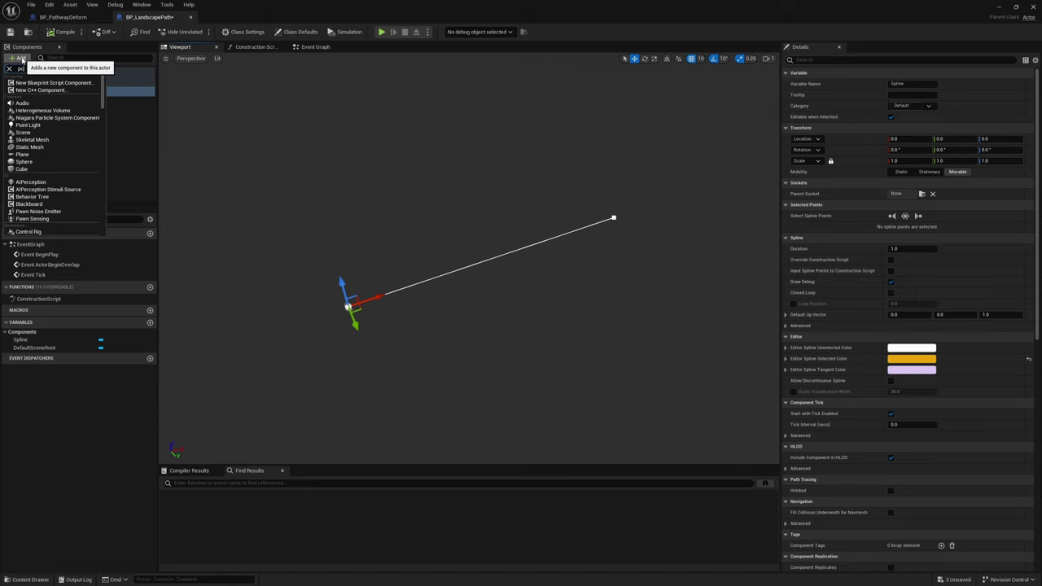
text(g)
key(Return)
key(Return)
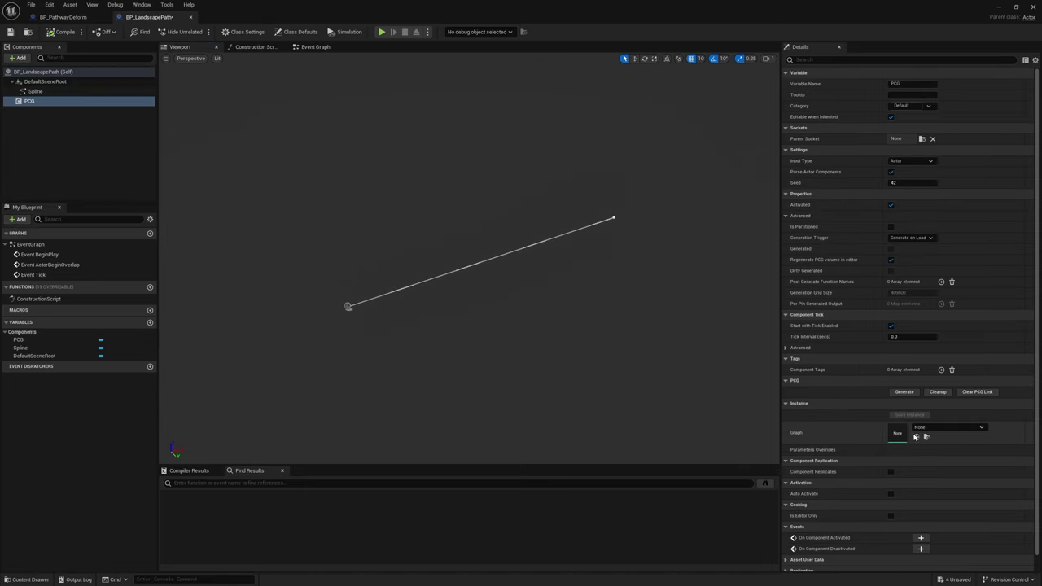
click(915, 437)
double_click(897, 433)
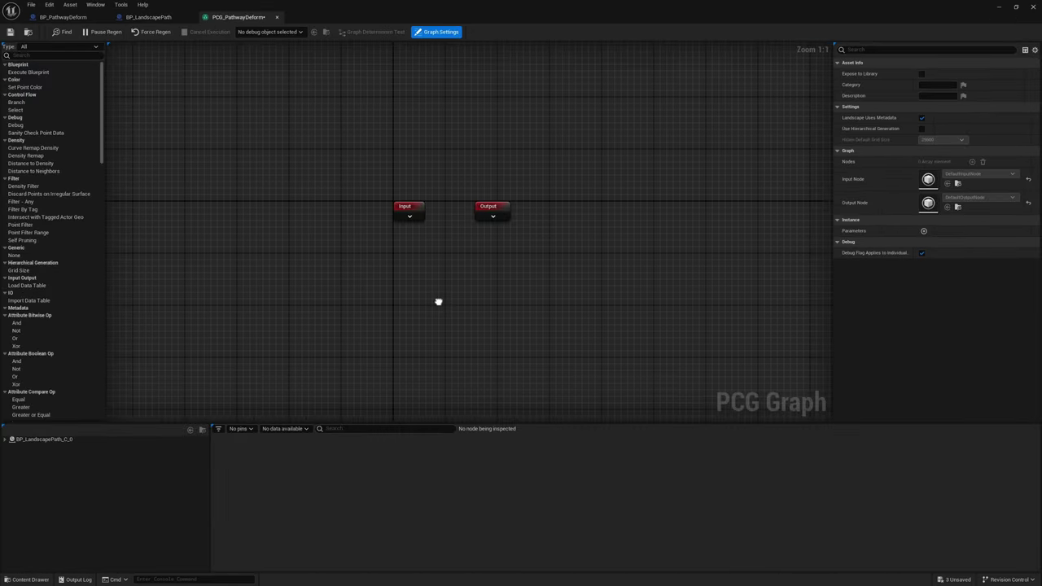
Add a Get Spline Data node to the PCG graph and connect its output to a new Spline Sampler node.
right_drag(438, 302, 420, 211)
right_click(333, 199)
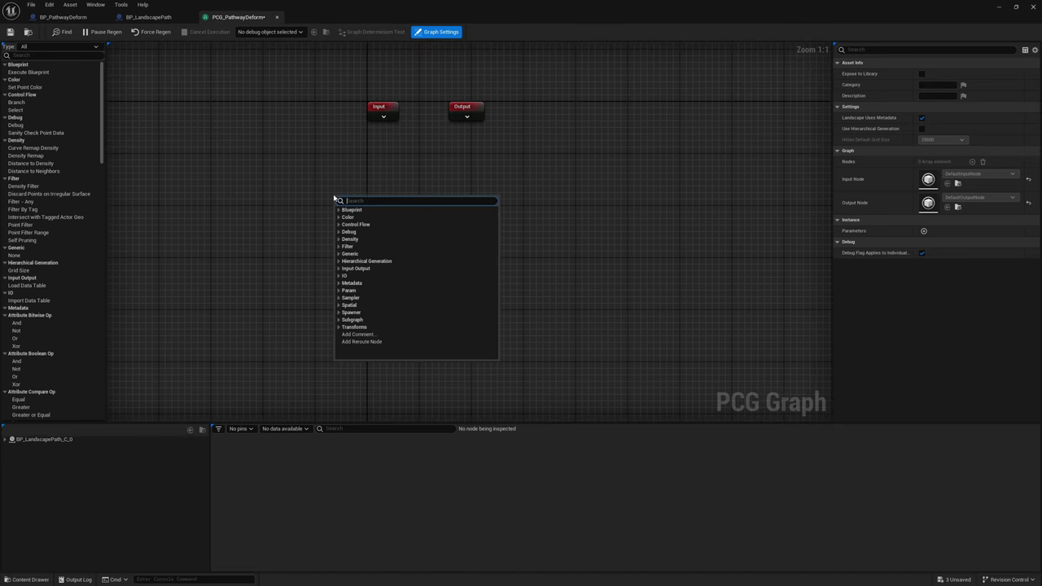
text(get s)
key(Return)
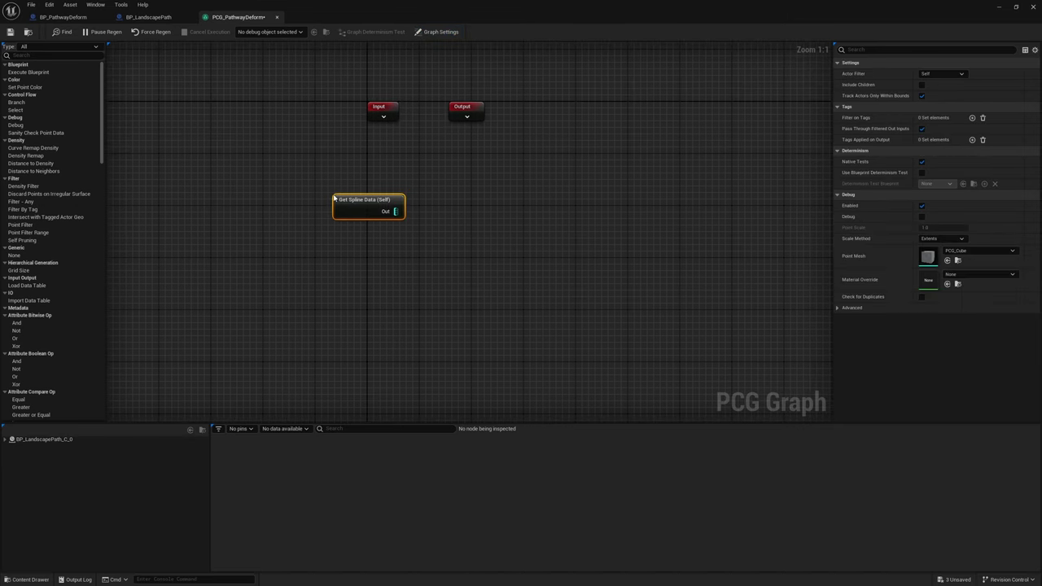
drag(430, 216, 442, 210)
text(sa)
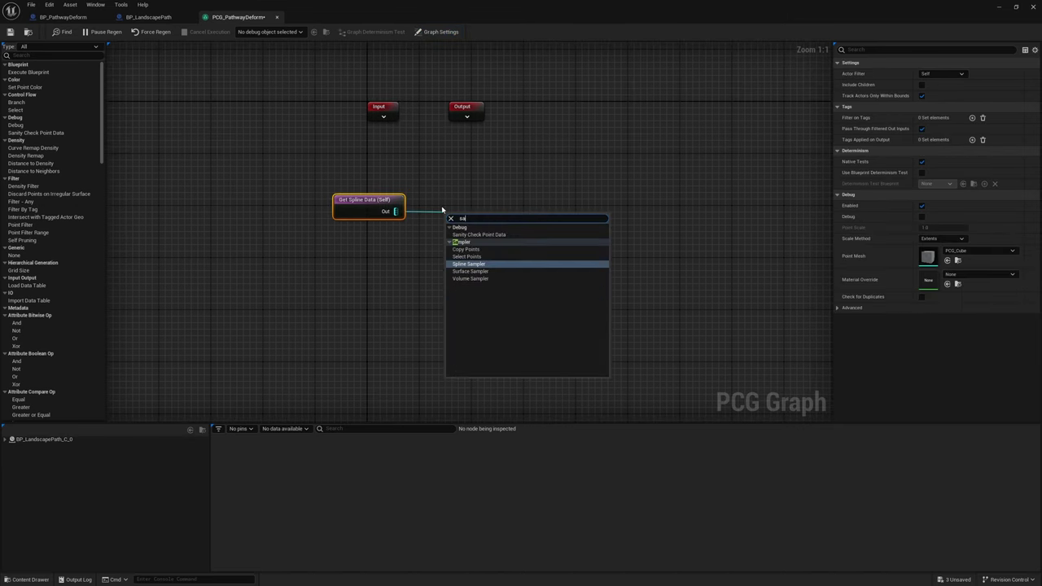
text(m)
key(Return)
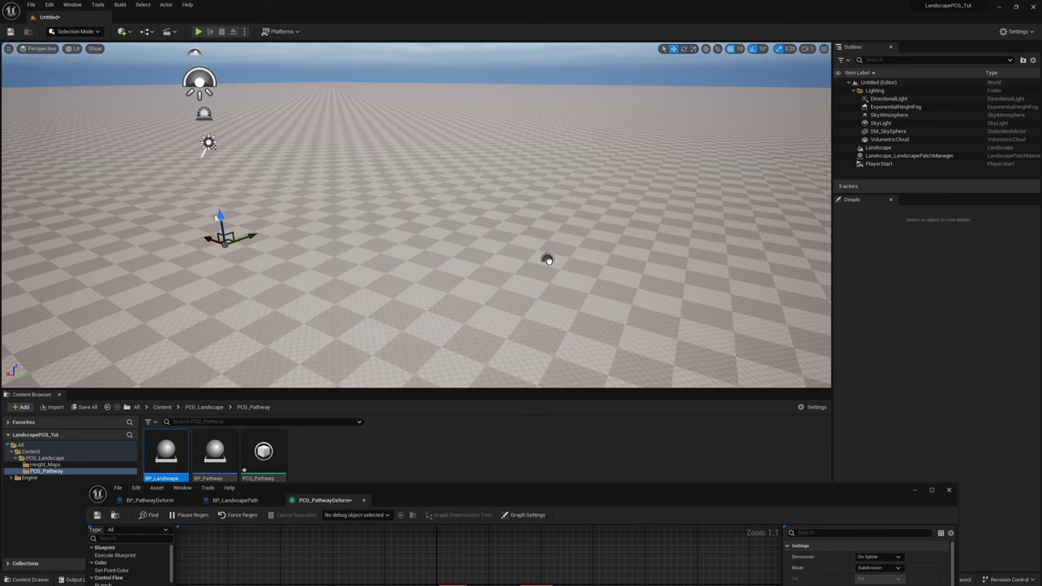
Place a BP_LandscapePath actor on the landscape and extend its spline with an extra point into a long, sweeping curve.
drag(589, 267, 591, 267)
right_drag(626, 265, 361, 181)
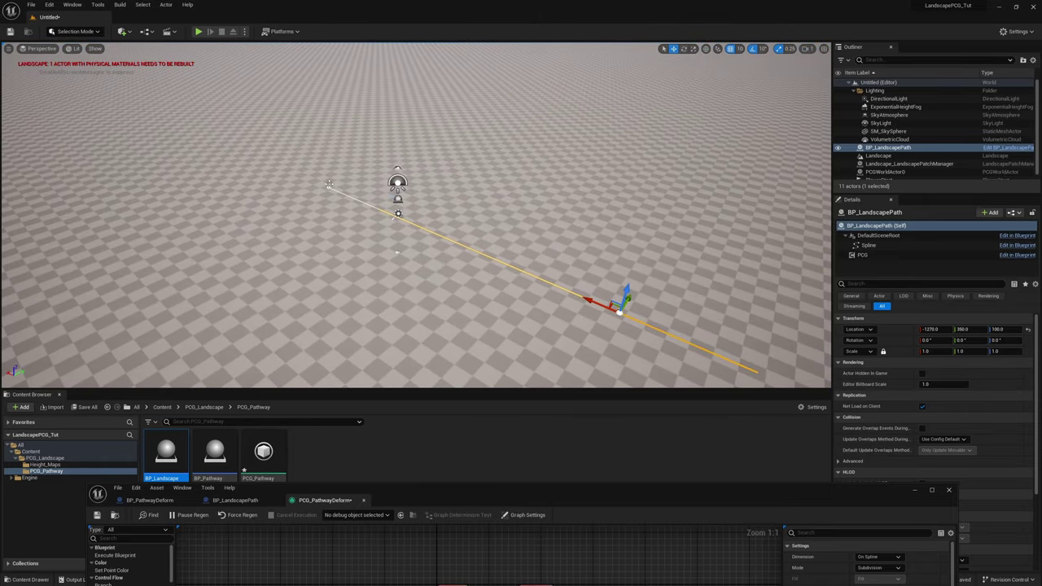
click(329, 186)
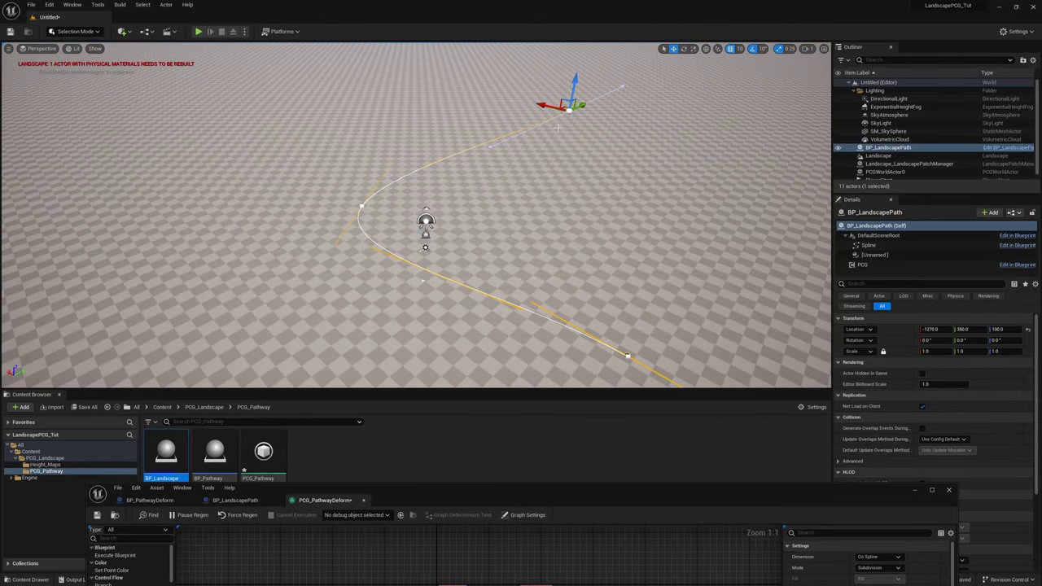
key(g)
right_drag(562, 114, 489, 65)
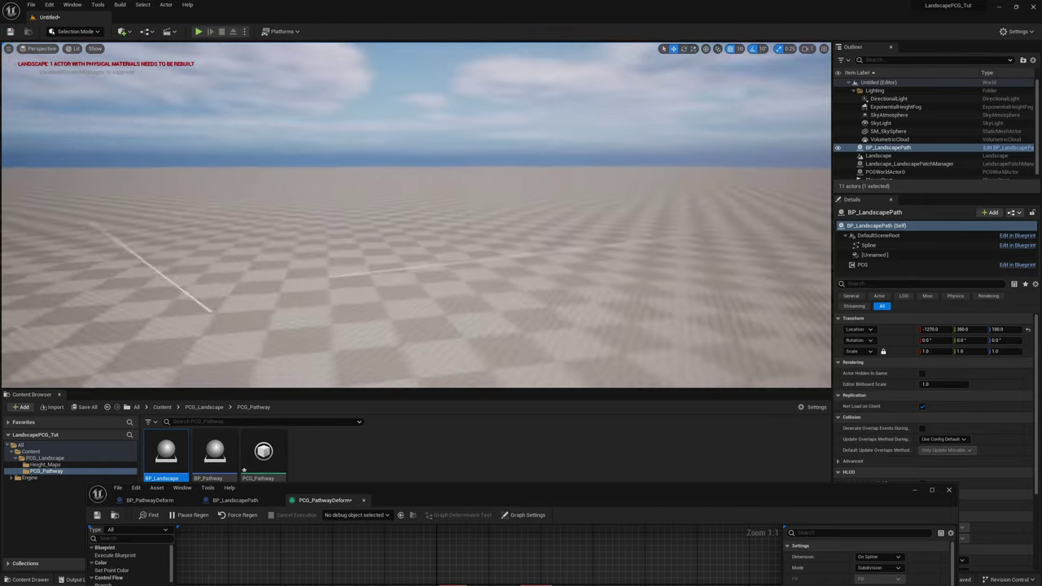
right_drag(367, 202, 376, 208)
Set the Spline Sampler's mode to Distance with a distance increment of 200.
drag(565, 498, 583, 140)
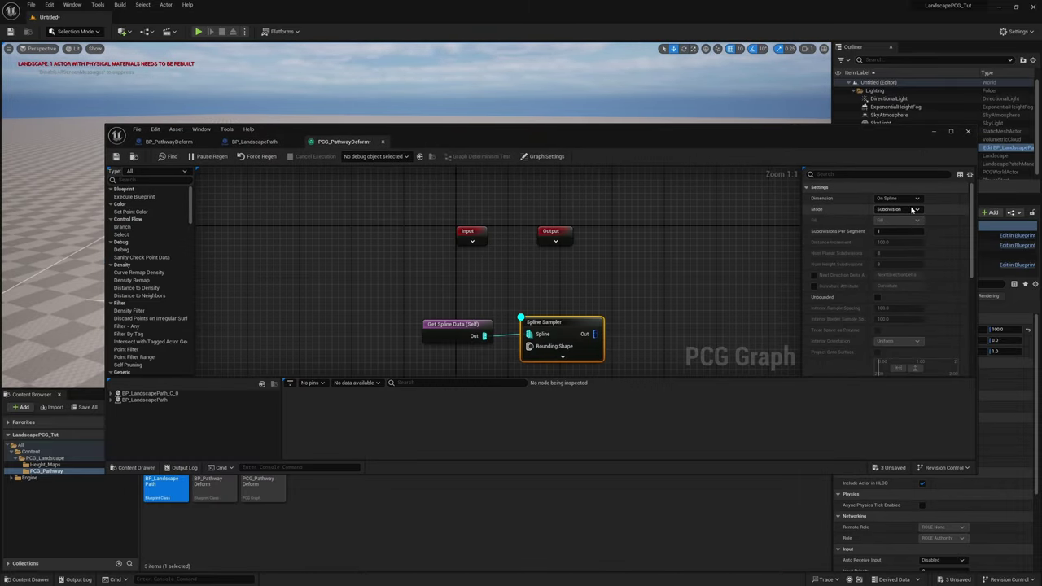
click(910, 208)
click(886, 225)
click(802, 379)
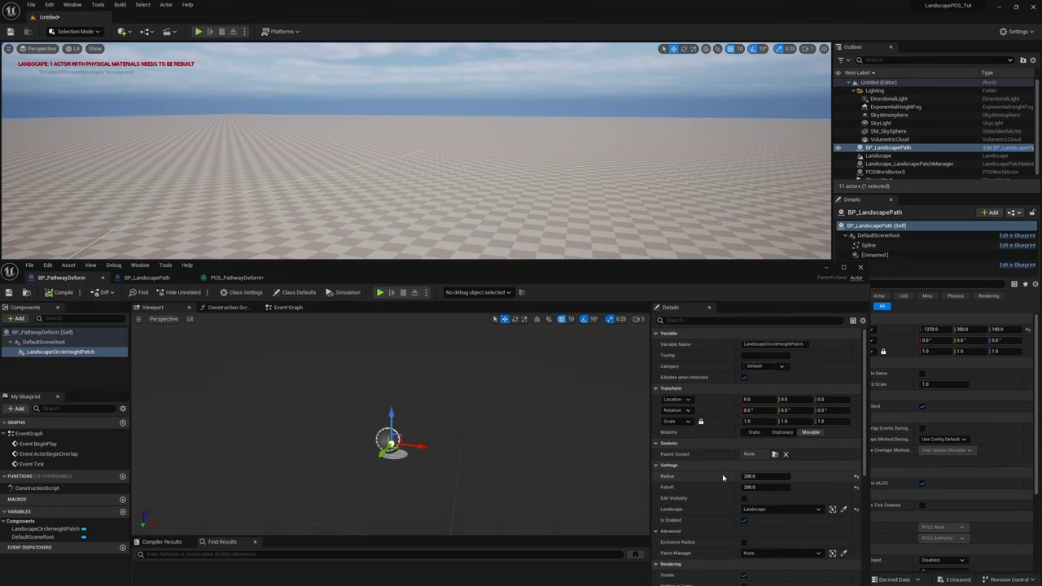
click(253, 280)
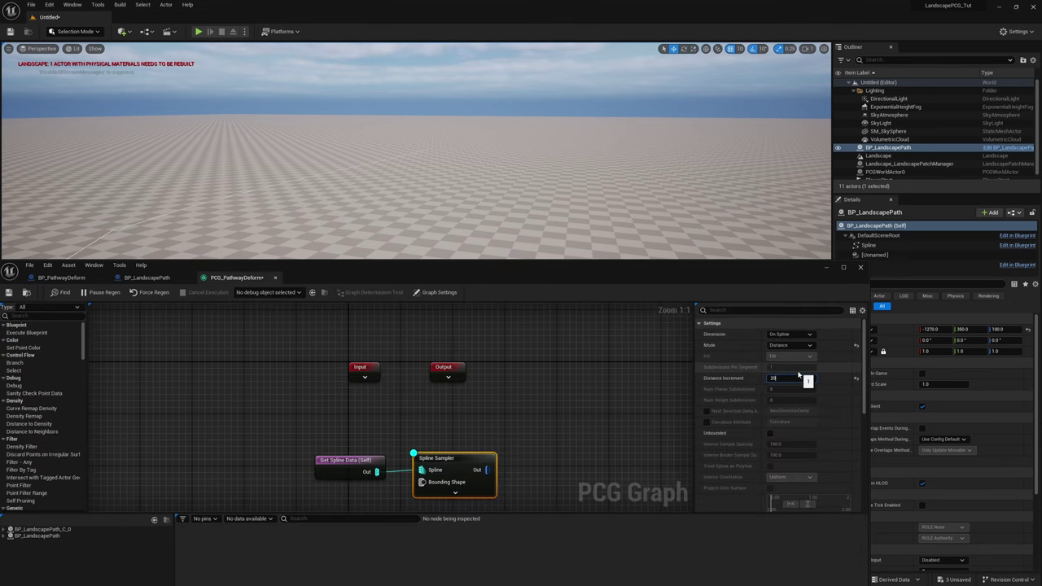
key(d)
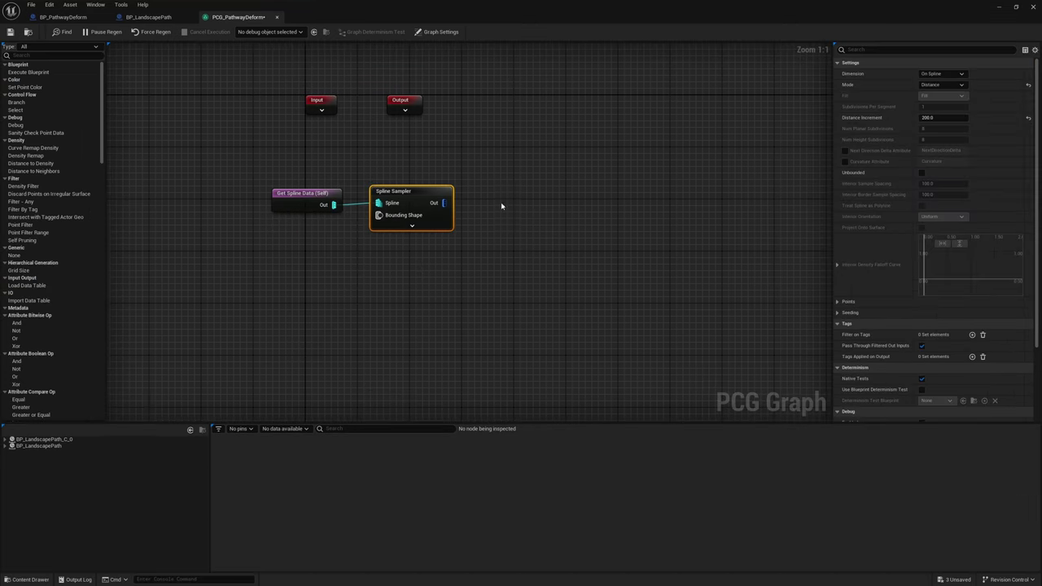
Add a Spawn Actor node fed by the Spline Sampler's output.
right_drag(500, 202, 413, 222)
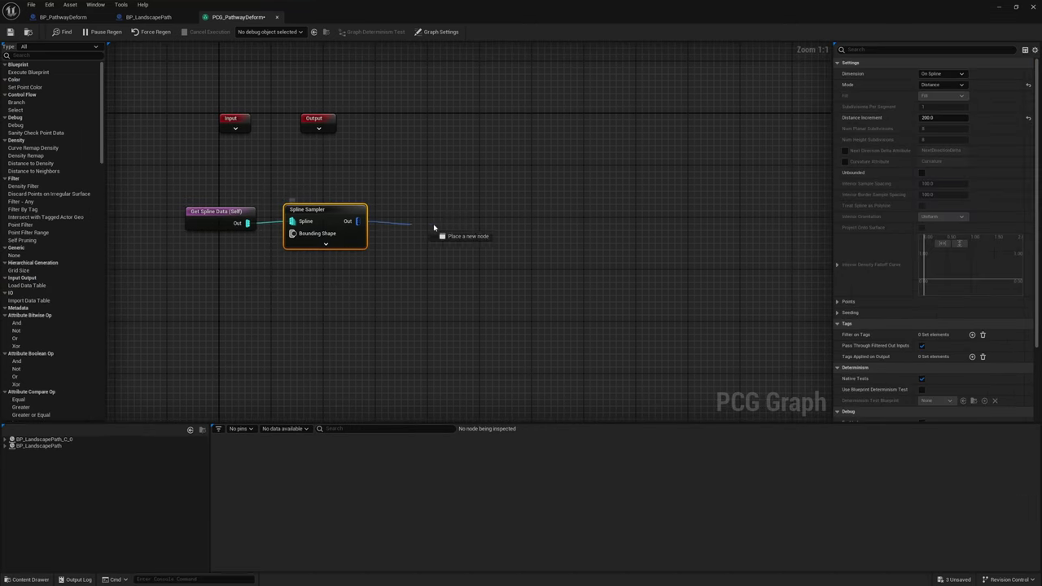
drag(434, 228, 442, 226)
text(spawn)
key(Return)
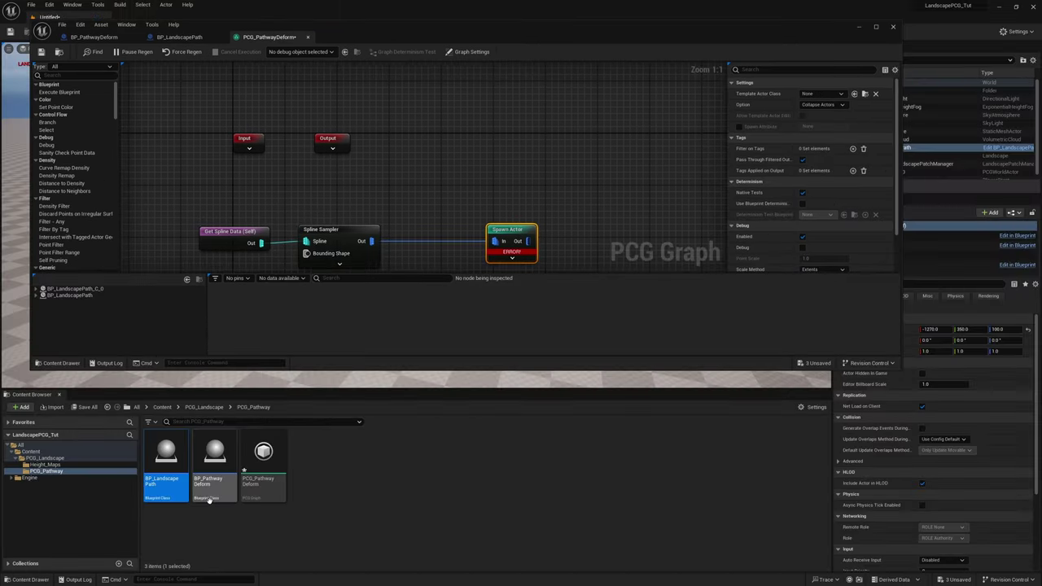
Set the Spawn Actor node's template actor class to BP_PathwayDeform and its option to No Merging.
click(210, 493)
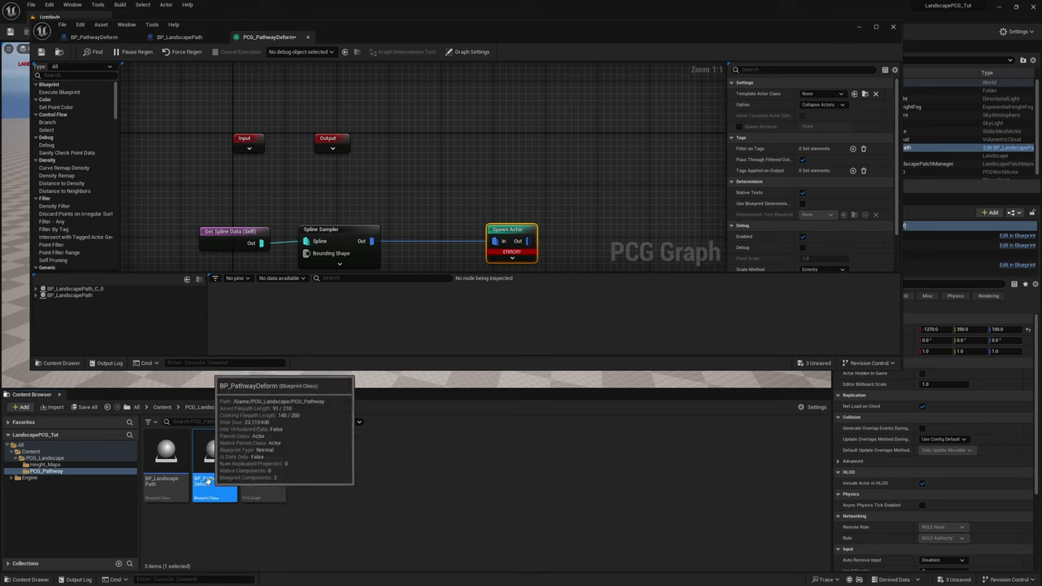
click(854, 94)
key(super+Up)
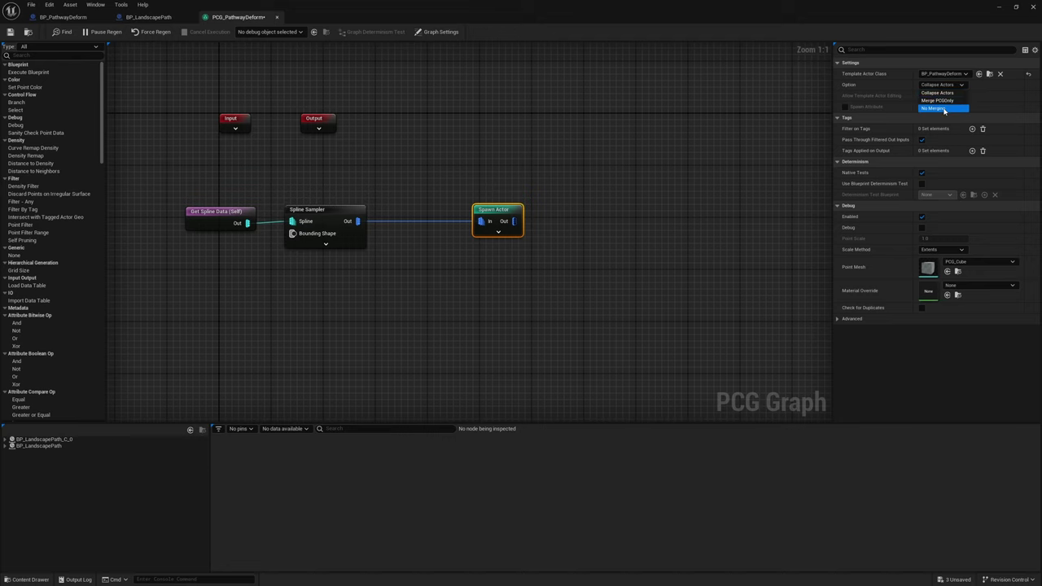
click(945, 109)
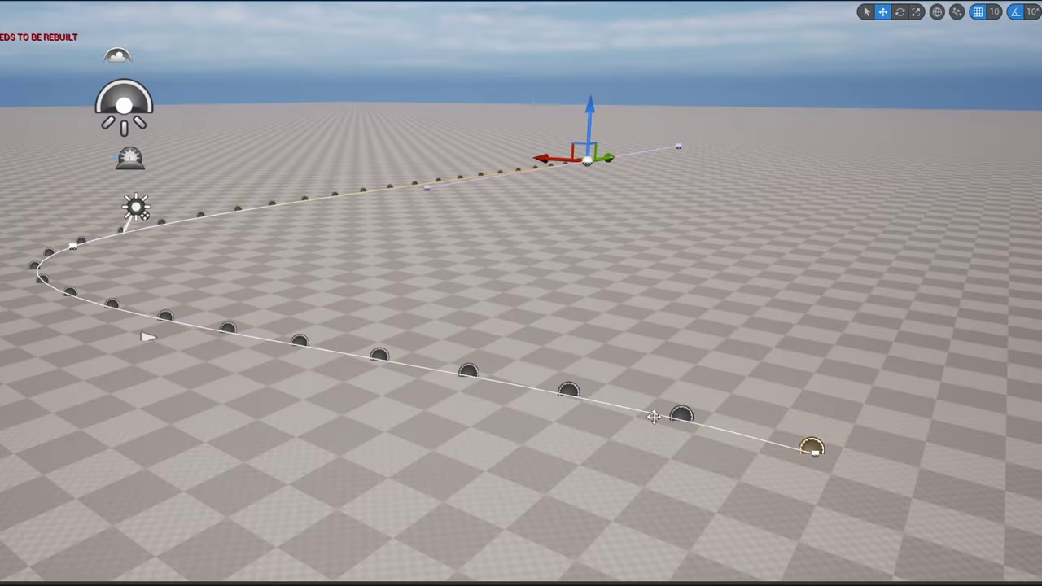
Try raising one of the patch actors spawned along the near stretch of the spline.
click(299, 339)
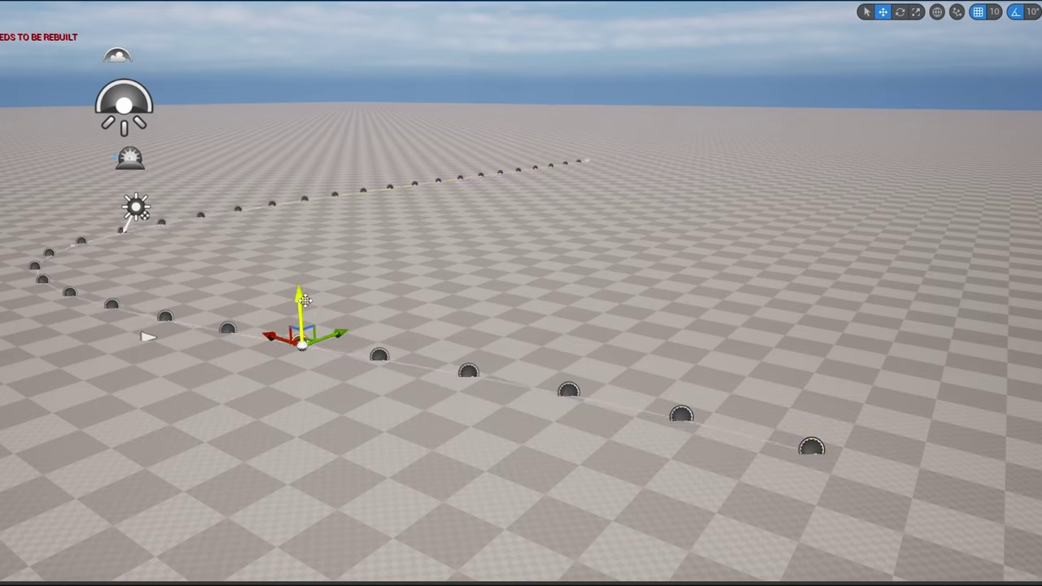
drag(305, 301, 480, 263)
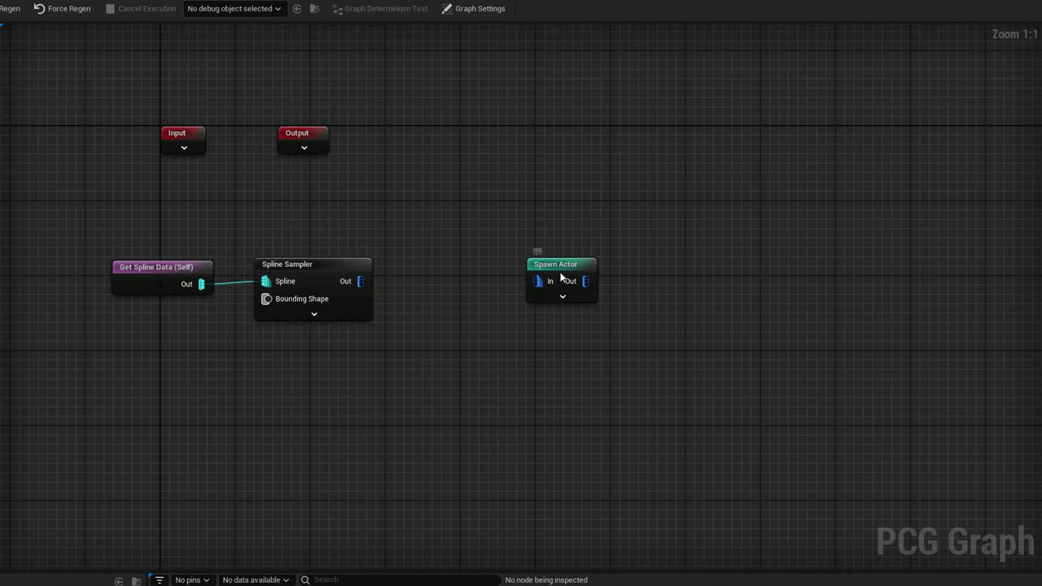
Insert a Transform Points node between the Spline Sampler and Spawn Actor nodes, and select it for editing.
drag(560, 278, 688, 278)
drag(366, 283, 426, 282)
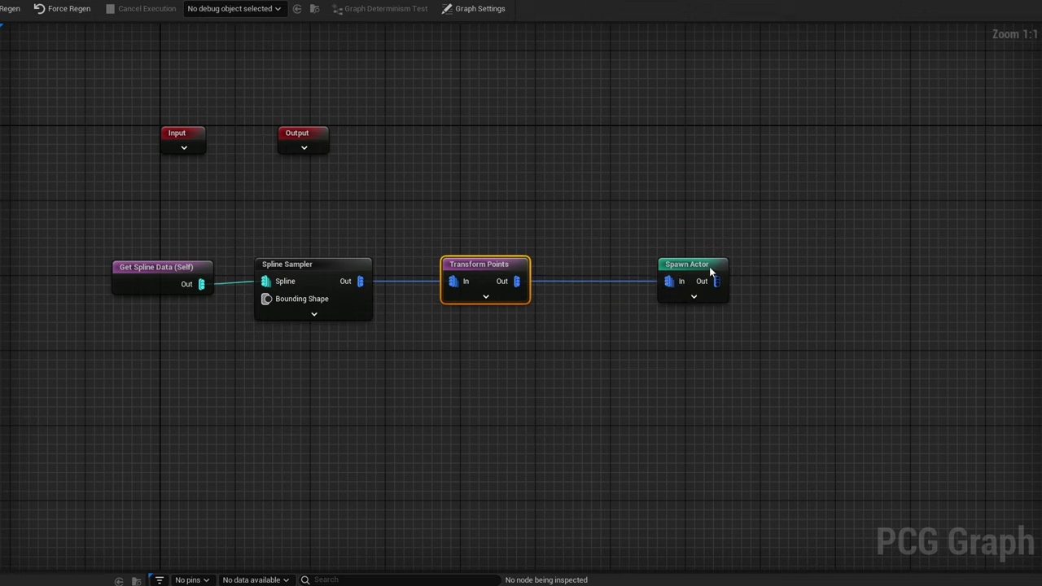
drag(685, 267, 648, 267)
click(480, 264)
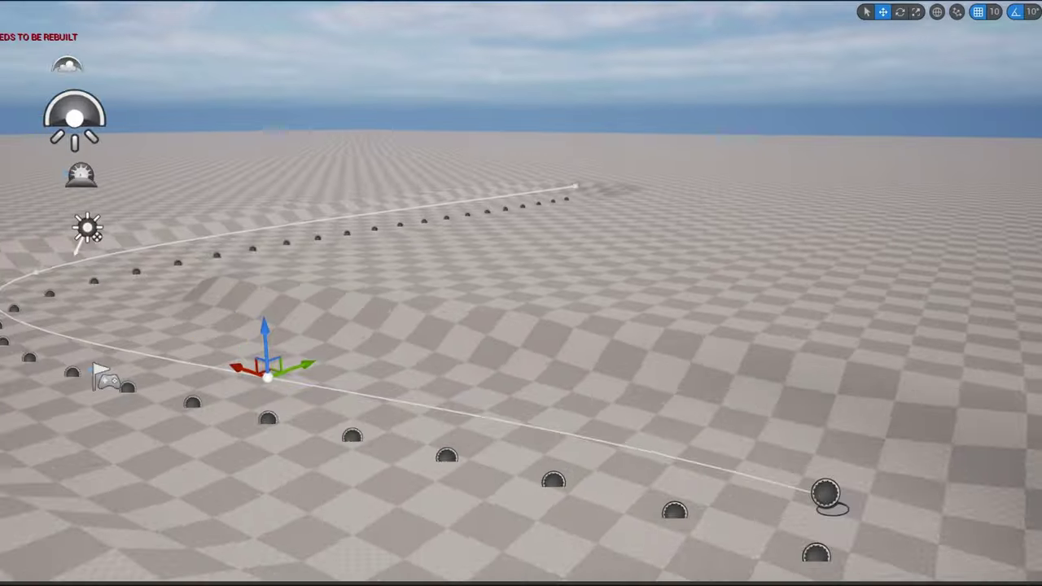
Move the landscape path actor down and up to adjust how its spawned patches deform the terrain.
right_drag(586, 344, 513, 309)
right_drag(586, 343, 610, 370)
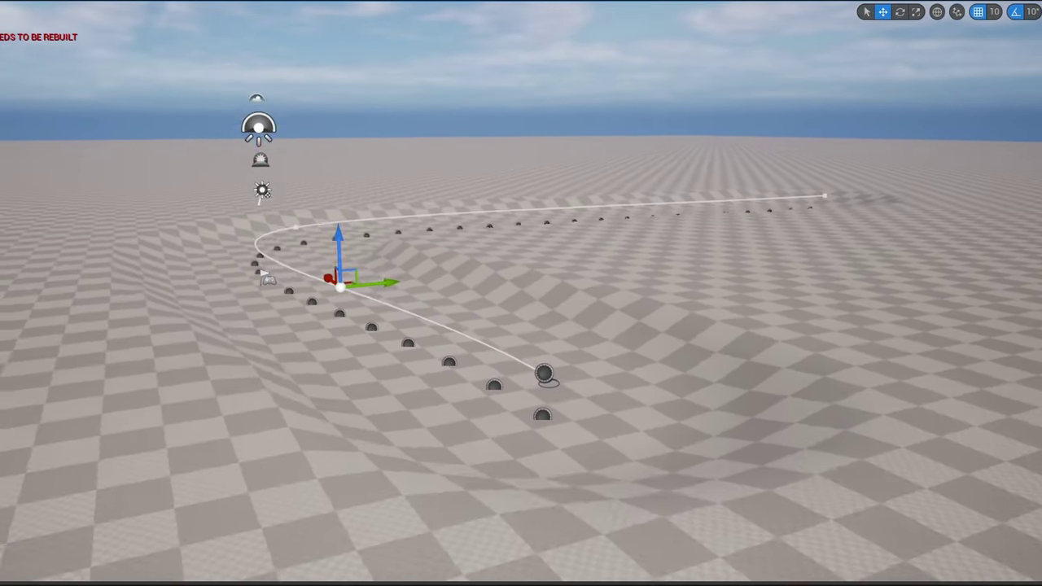
middle_drag(578, 358, 603, 378)
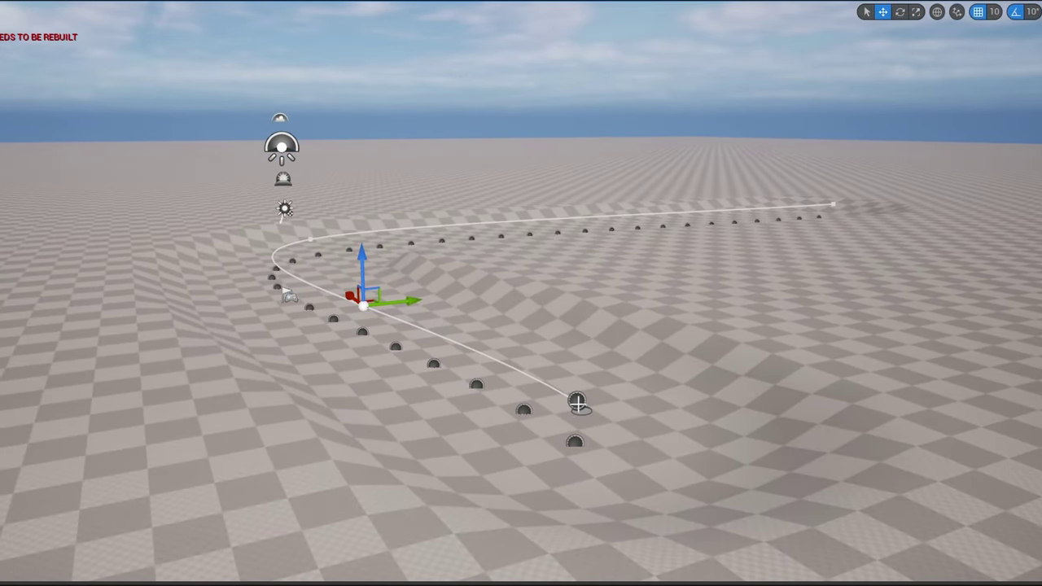
click(576, 401)
drag(579, 393, 578, 440)
drag(577, 400, 613, 141)
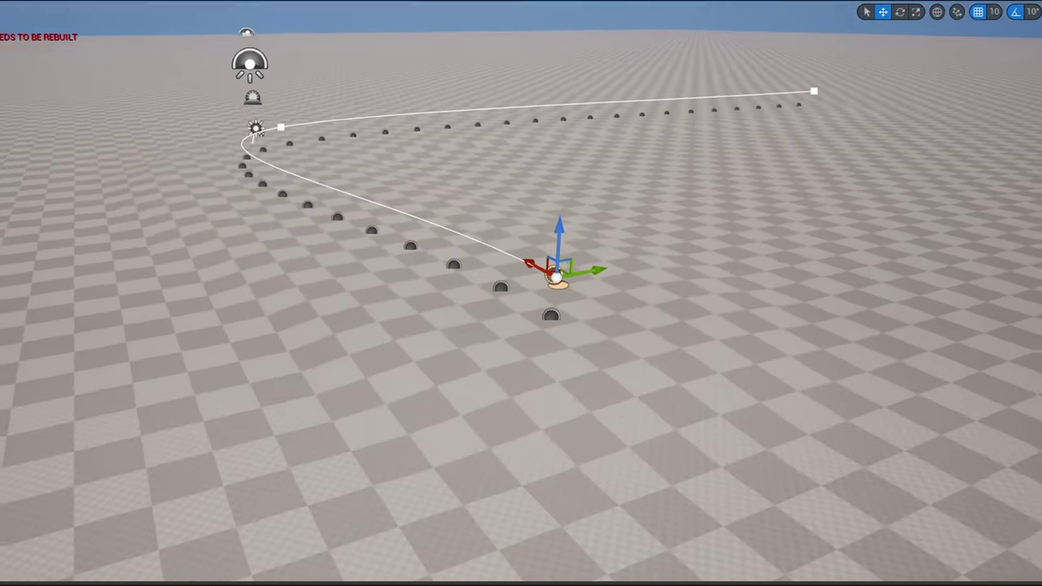
Extend the landscape path spline with three more points beyond its far end, curving it across the terrain, and select its opposite endpoint.
right_drag(521, 317, 552, 298)
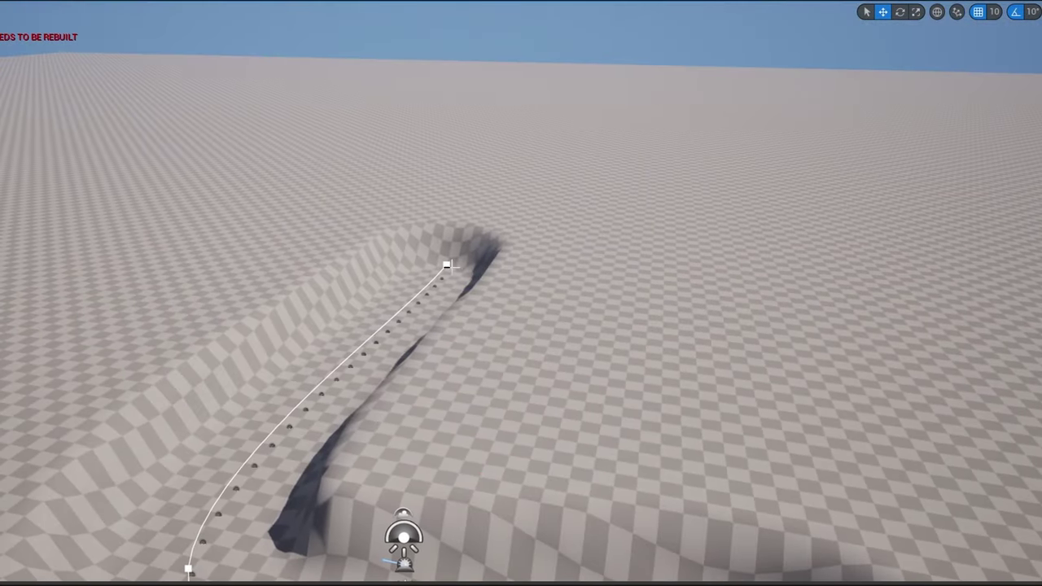
alt+drag(400, 261, 635, 294)
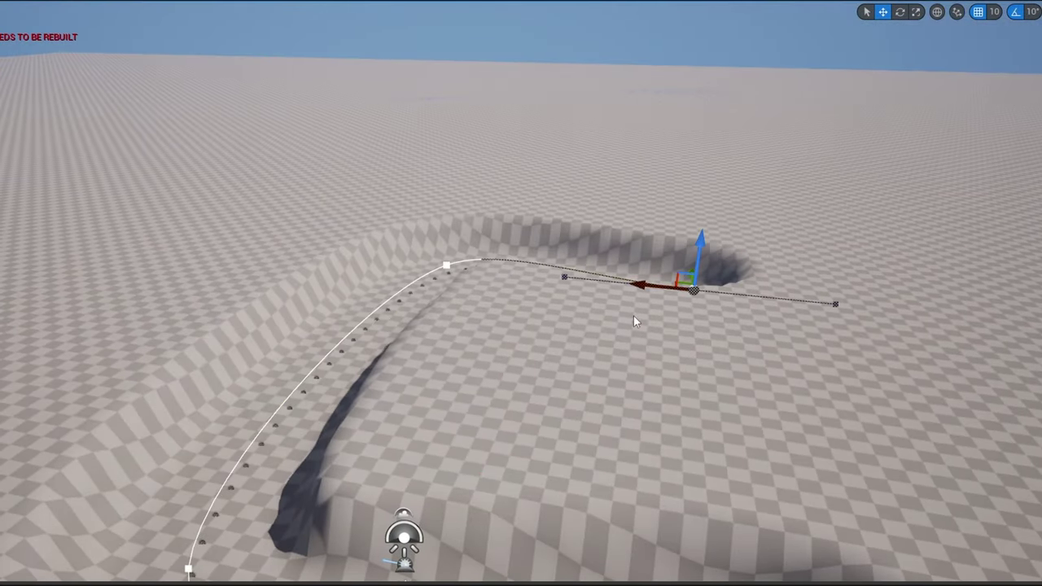
right_drag(633, 315, 790, 363)
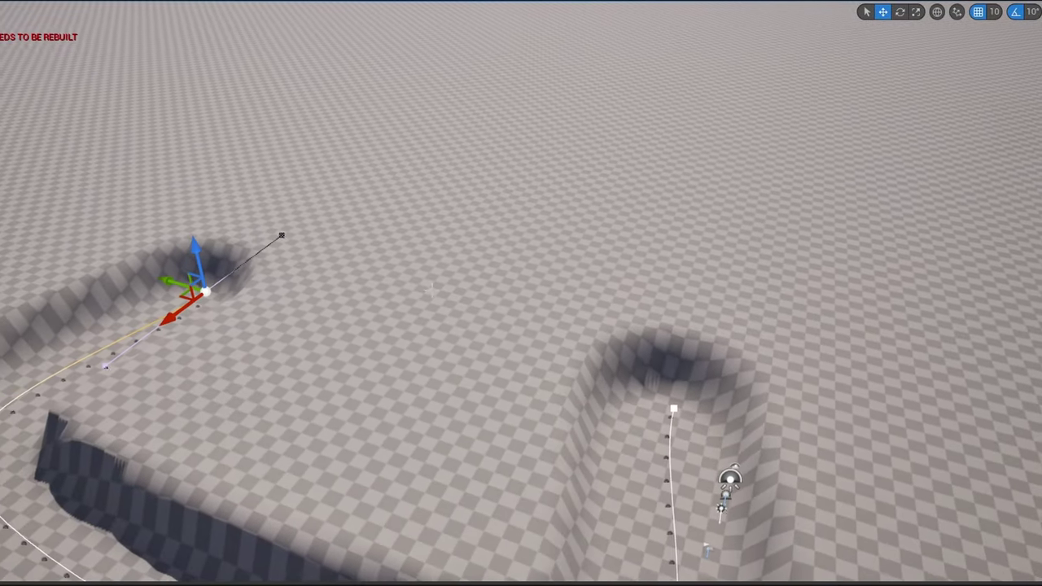
alt+drag(169, 274, 326, 318)
alt+drag(354, 361, 482, 218)
right_drag(481, 219, 429, 136)
right_drag(475, 341, 462, 338)
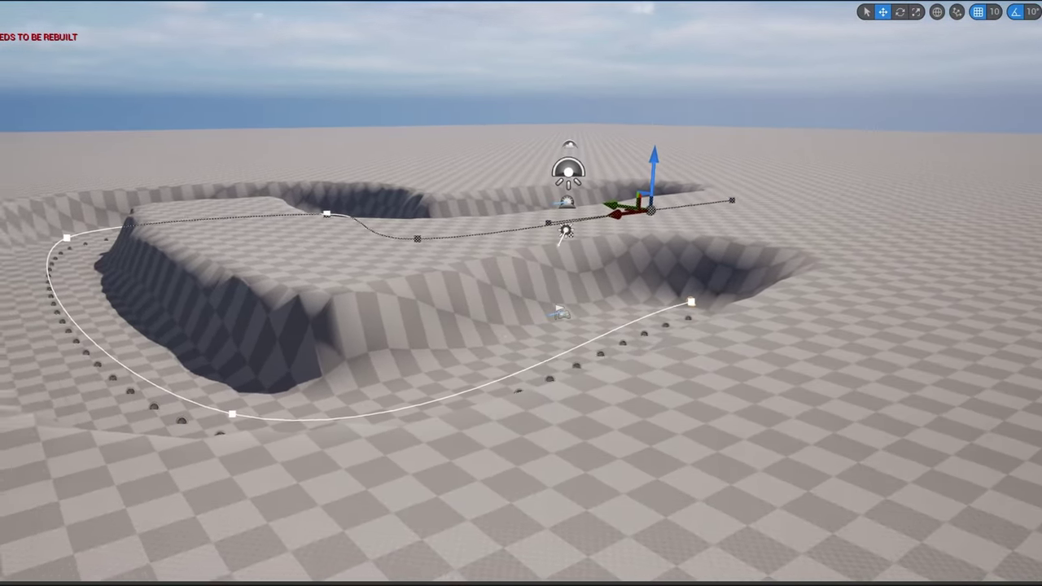
click(691, 300)
right_drag(691, 300, 561, 376)
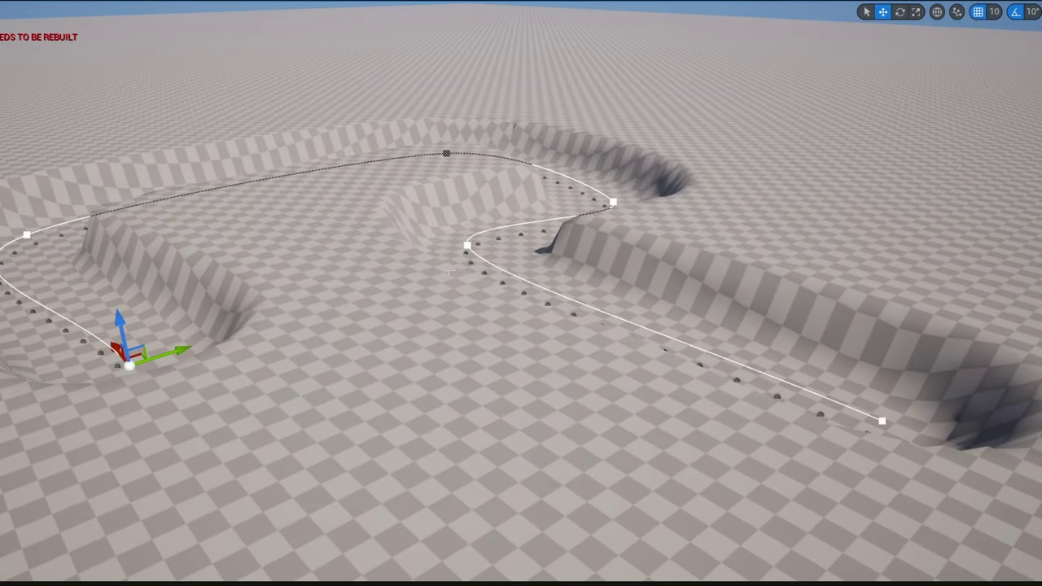
right_drag(450, 272, 427, 231)
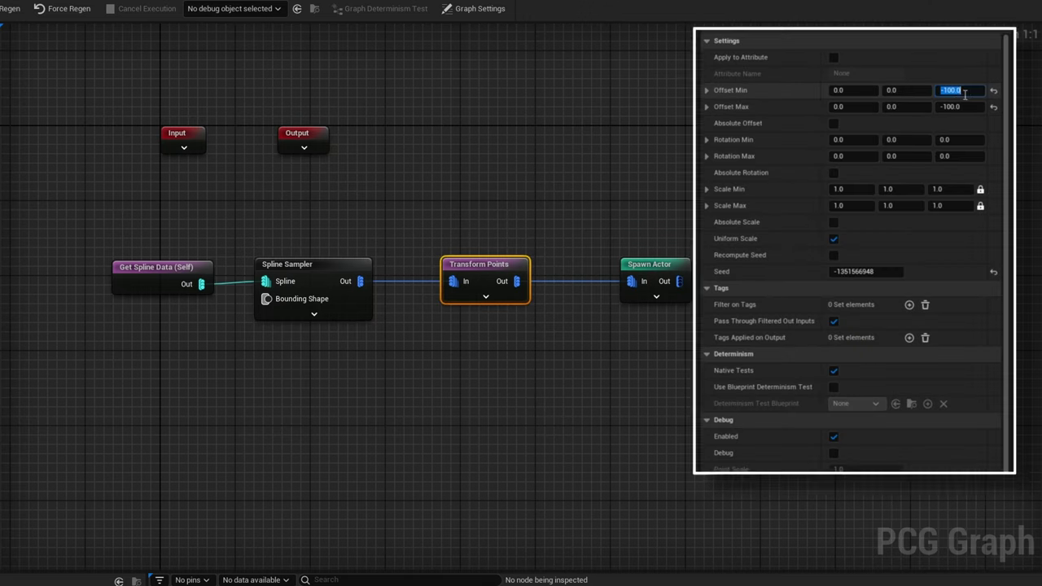
Set the Transform Points node's Offset Min Z to 0.0 and increase the Spline Sampler's Distance Increment for wider patch spacing.
text(-)
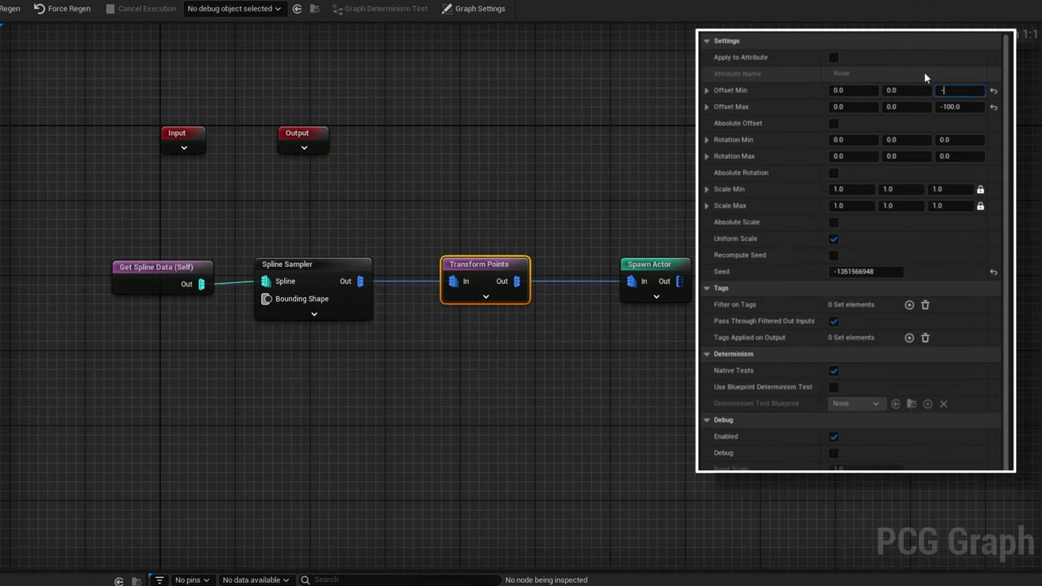
key(Return)
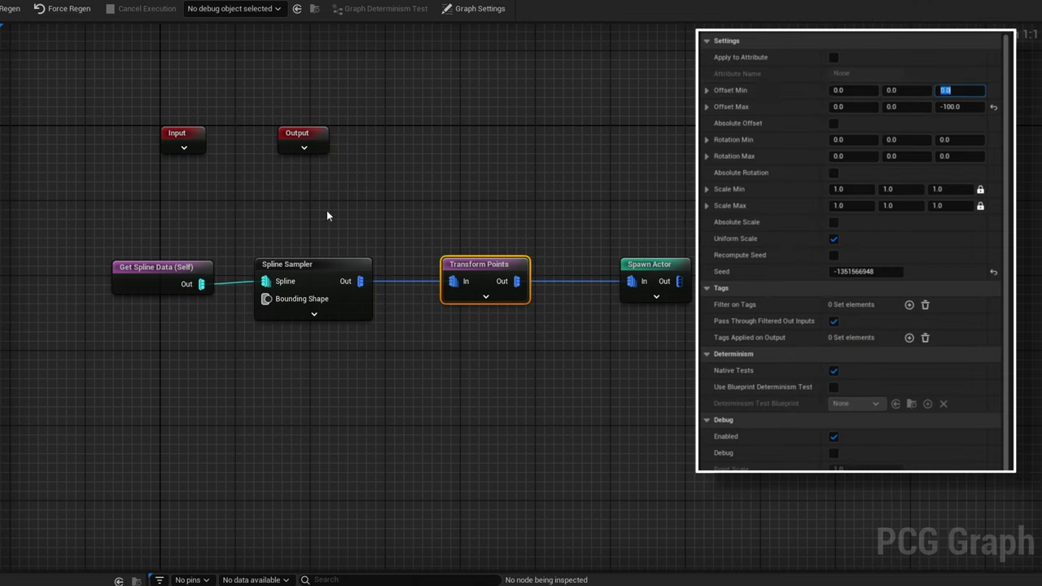
click(316, 305)
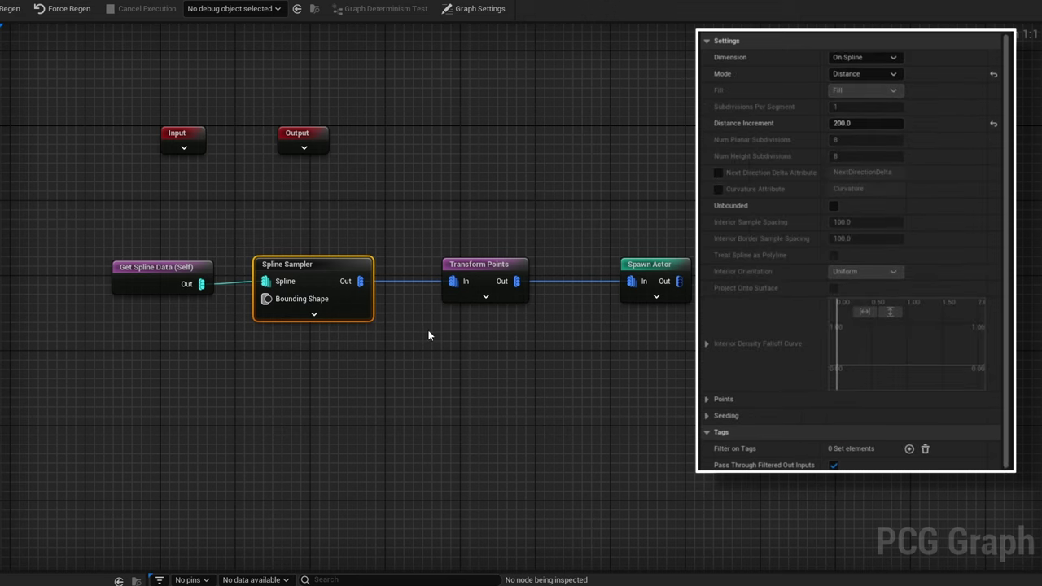
click(846, 123)
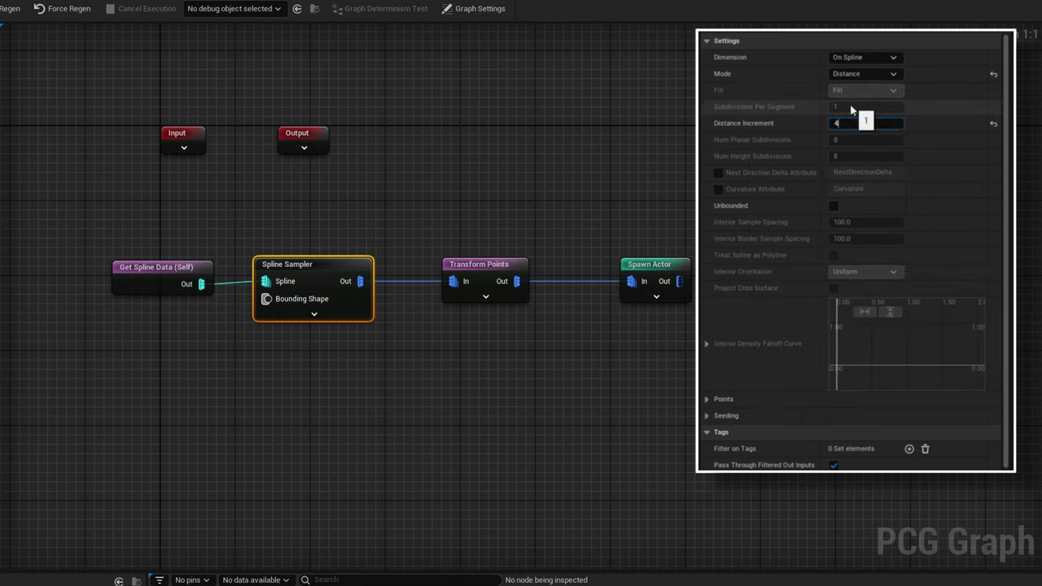
click(485, 282)
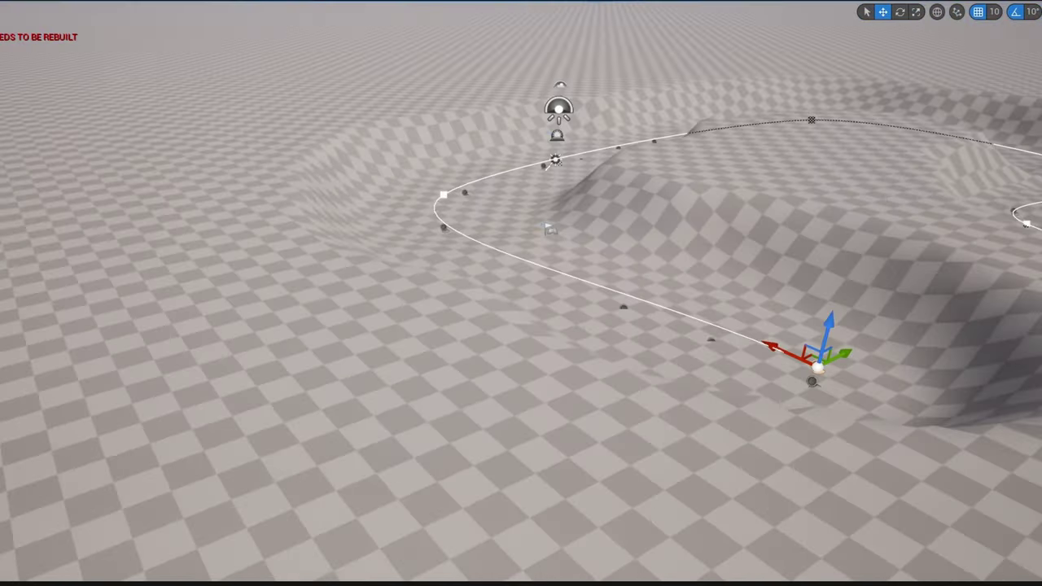
right_drag(521, 359, 448, 360)
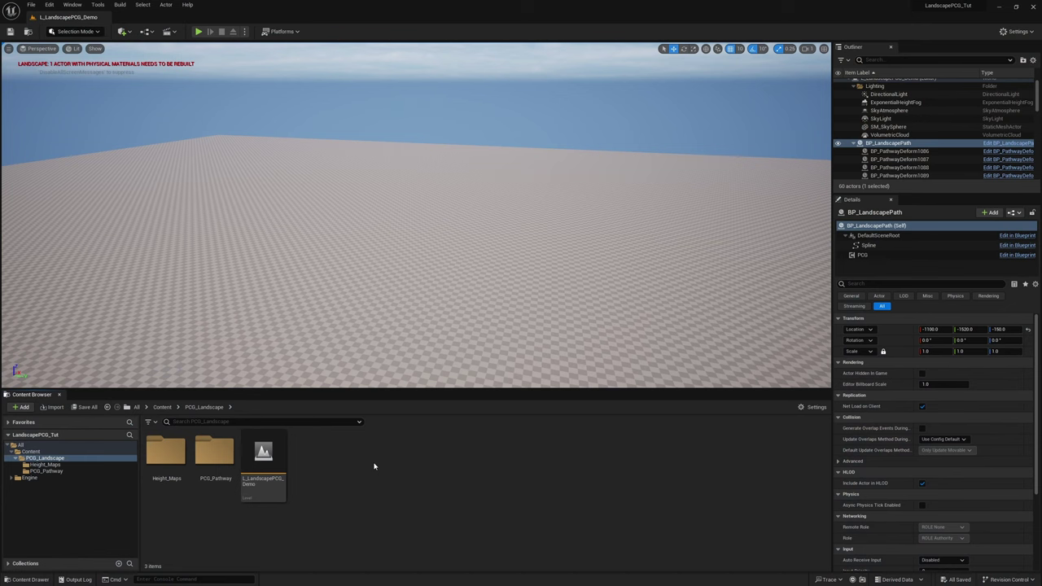
Create a folder named PCG_MountainRange inside PCG_Landscape and open it.
key(ctrl+n)
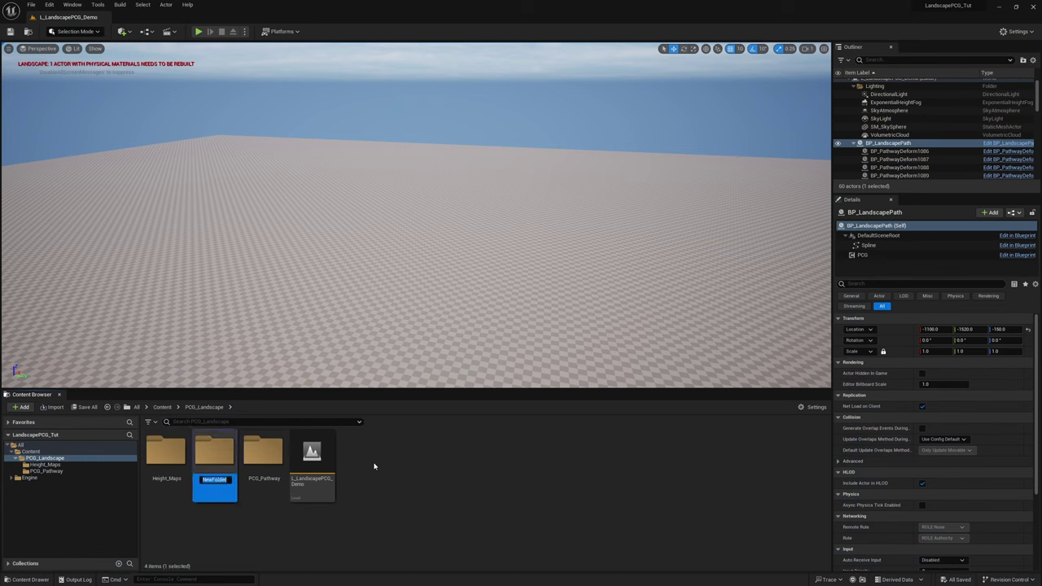
text(PCG_MountainRange)
key(Return)
key(Return)
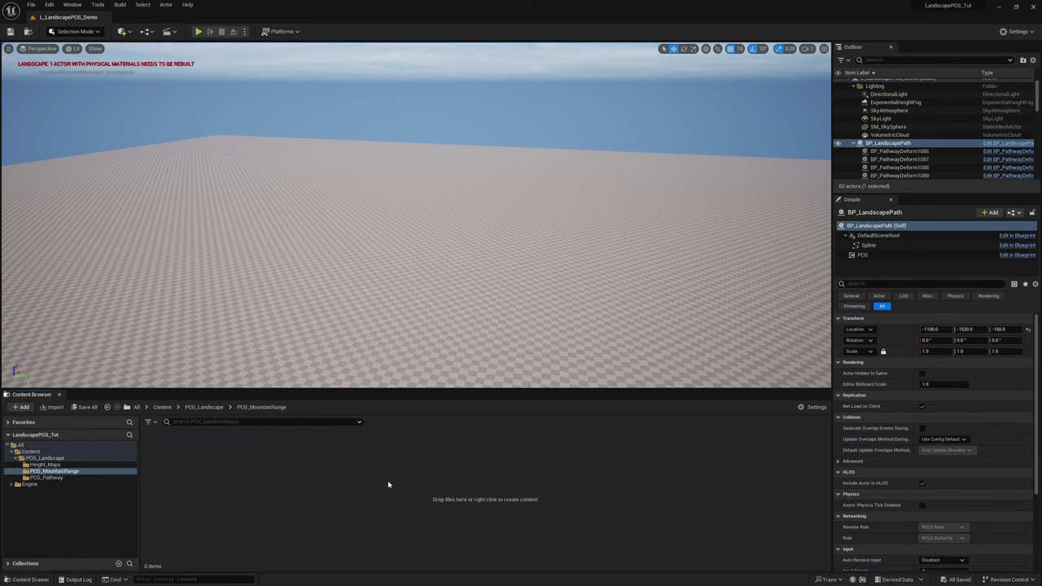
Create a Blueprint with Actor as parent class named BP_MountainRangeDeform in the PCG_MountainRange folder and open it.
right_click(230, 462)
click(284, 245)
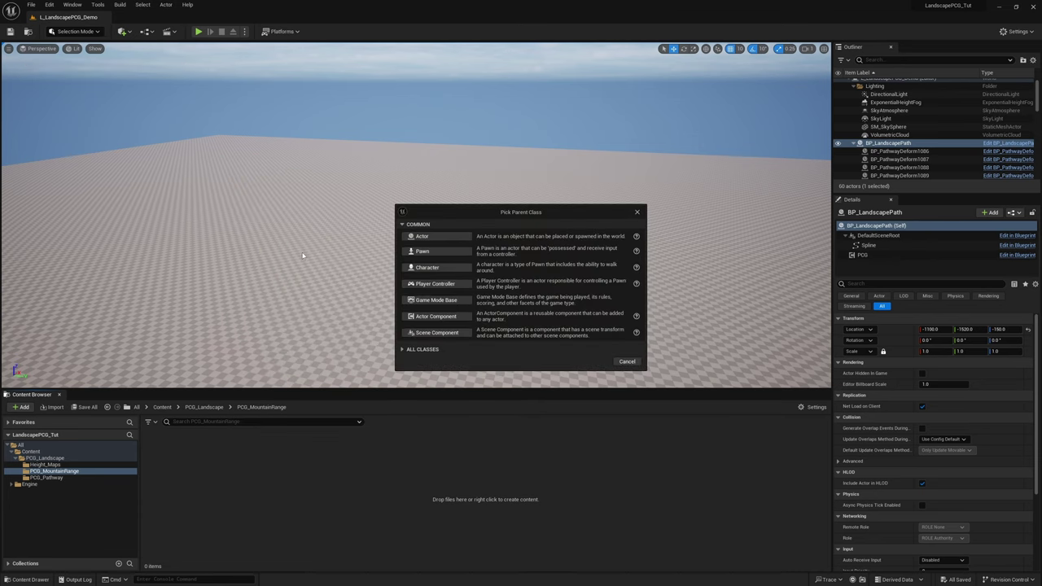
click(436, 238)
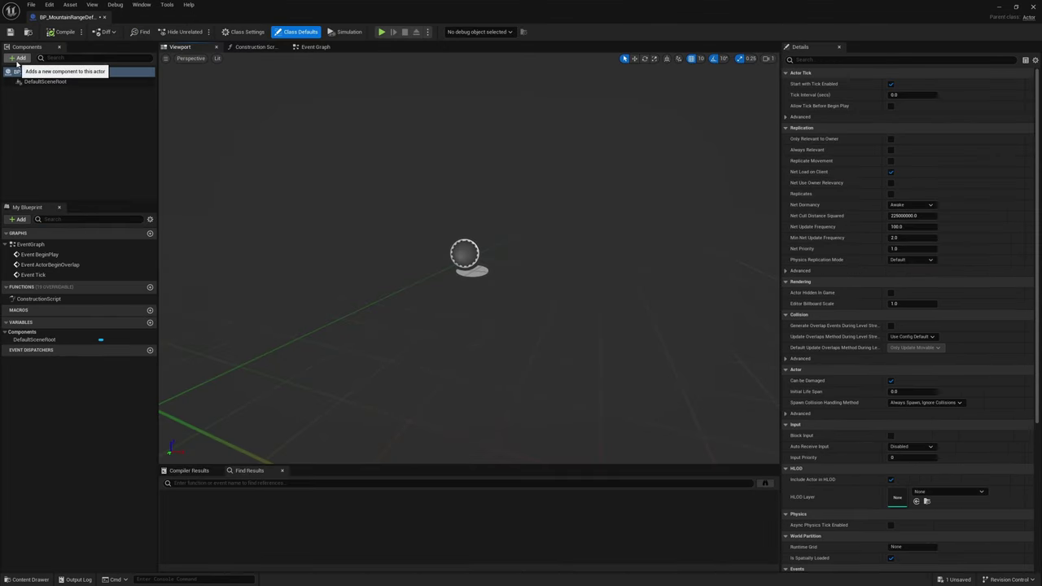
Add a Landscape Texture Patch component, assigning Landscape as its landscape and Landscape_LandscapePatchManager as its patch manager.
click(19, 60)
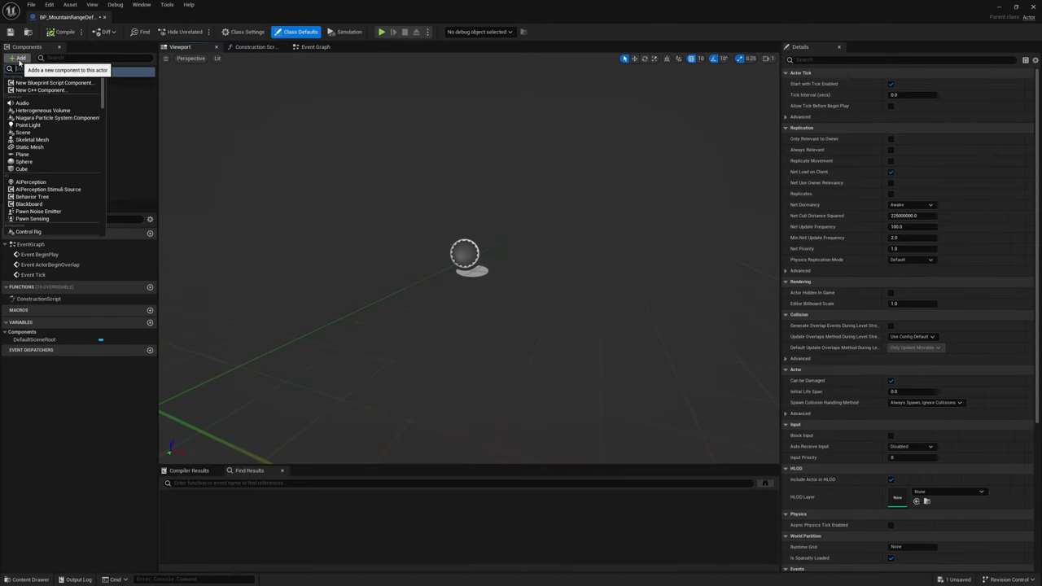
text(patch)
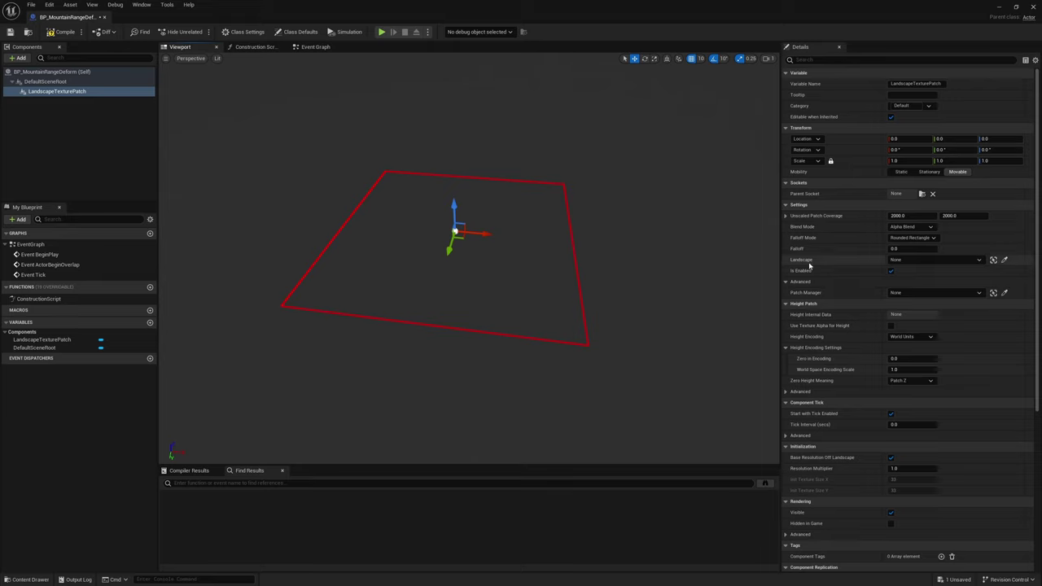
click(937, 261)
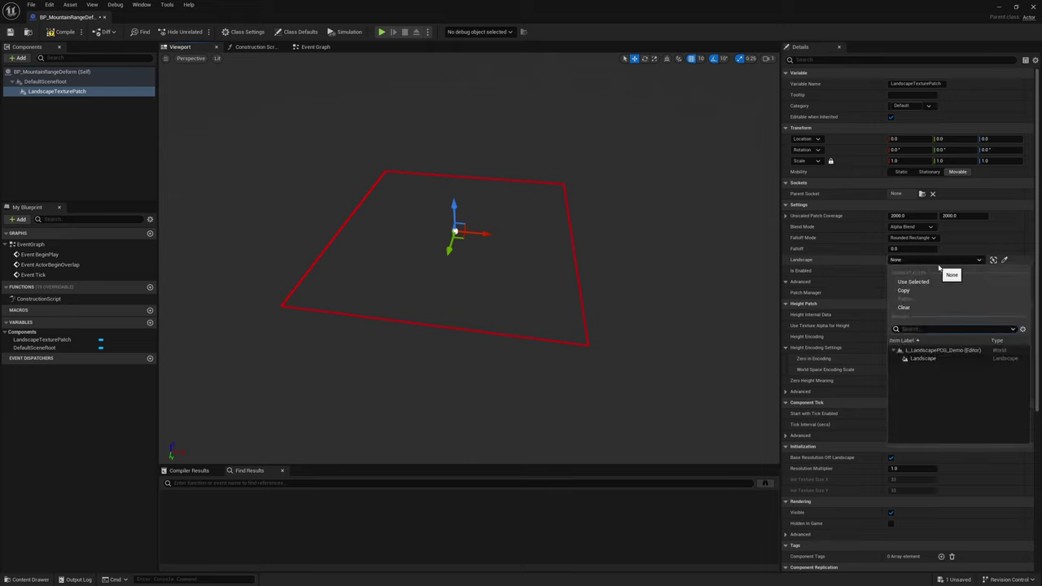
click(932, 362)
click(910, 293)
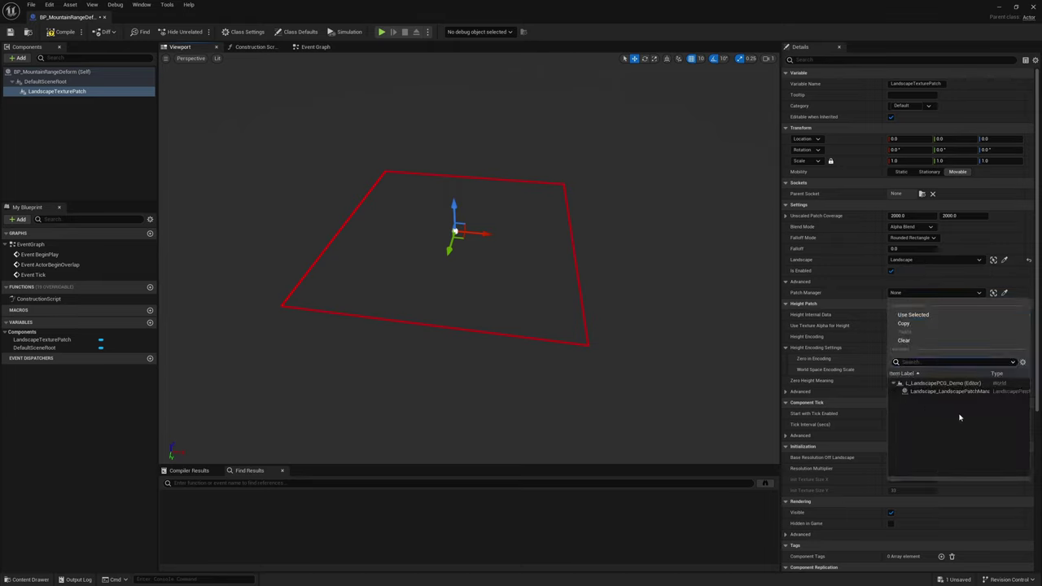
click(947, 392)
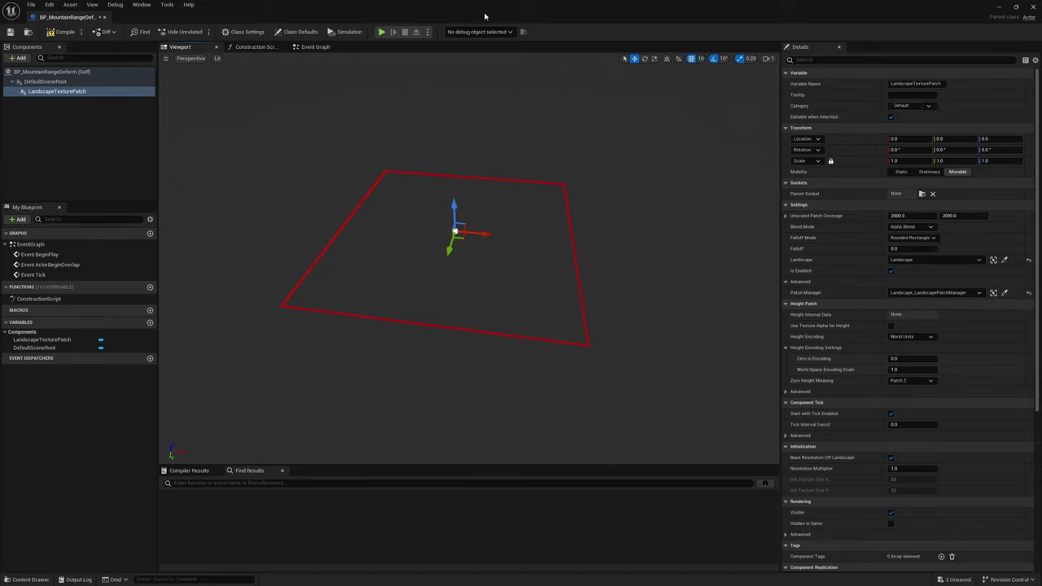
drag(485, 16, 516, 499)
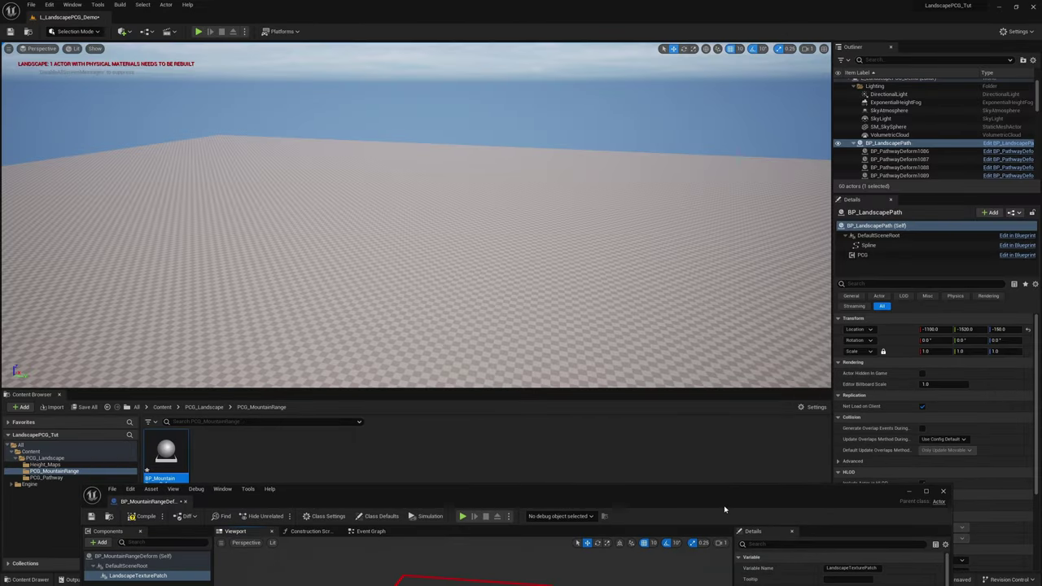
drag(725, 498, 639, 218)
double_click(639, 219)
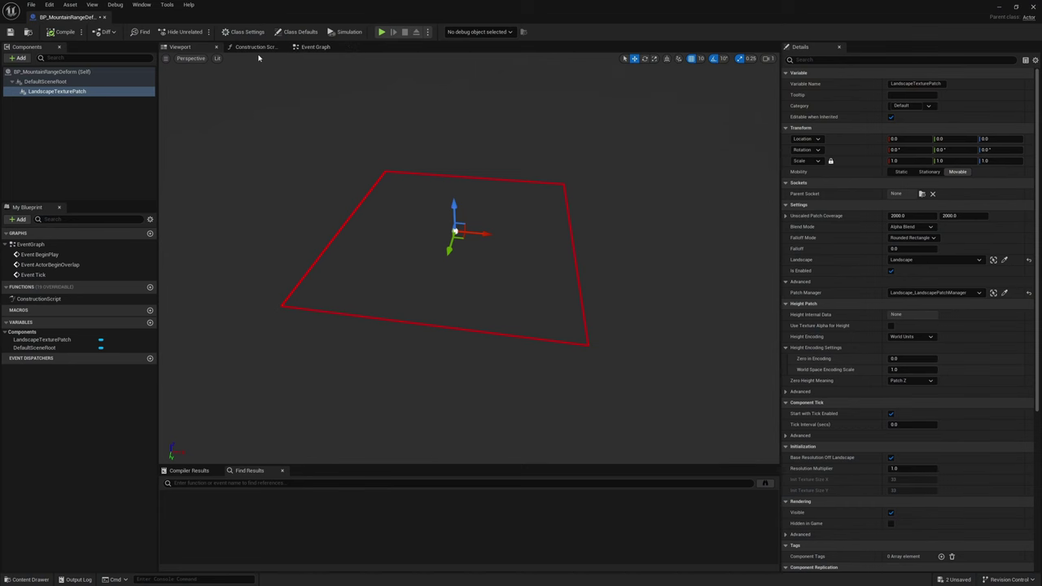
Open BP_MountainRangeDeform's Construction Script and place a reference to the LandscapeTexturePatch component above the entry node.
click(258, 49)
right_drag(375, 148, 458, 207)
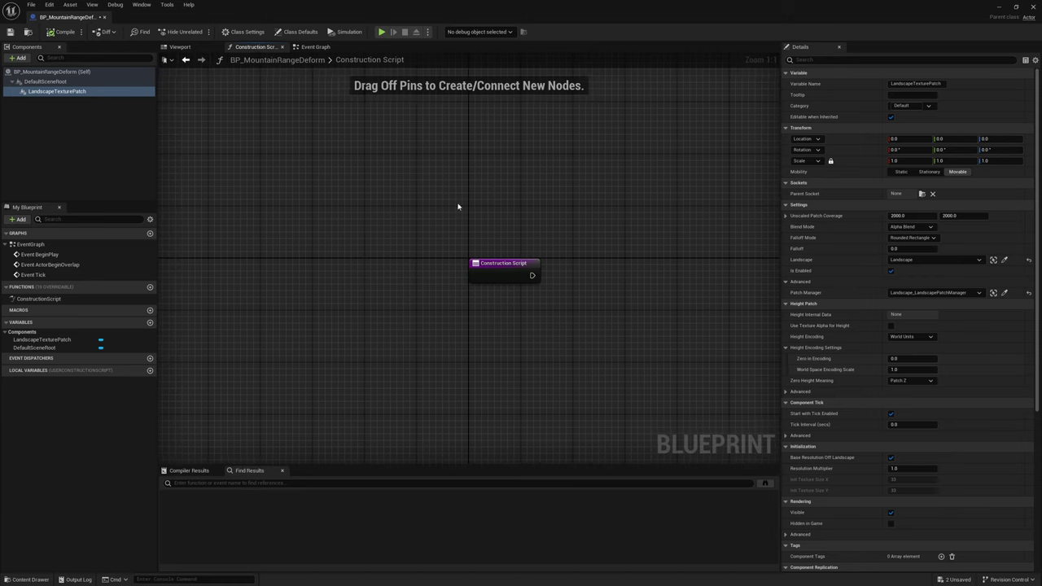
right_drag(569, 192, 420, 195)
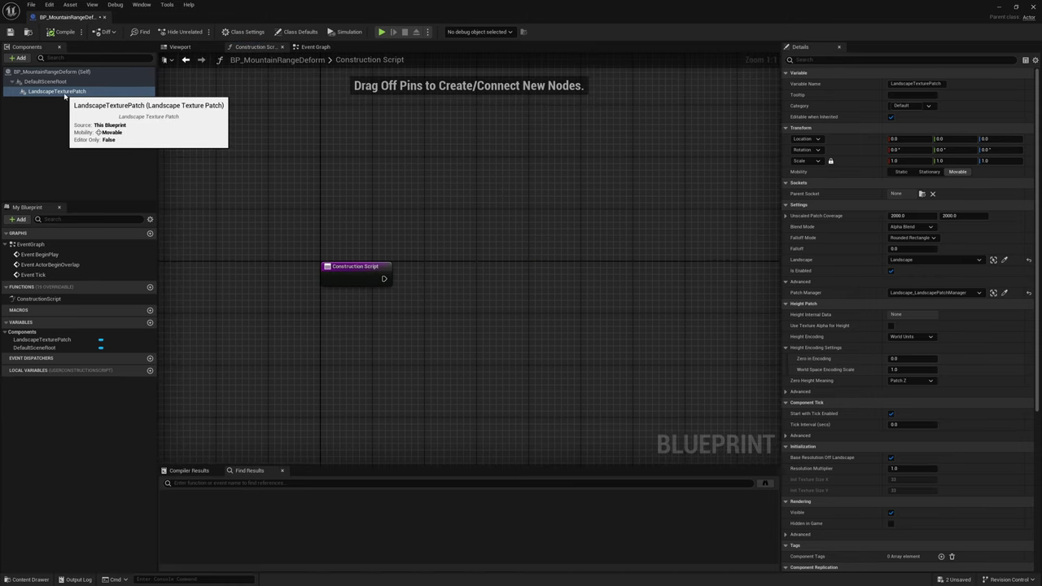
drag(61, 91, 329, 217)
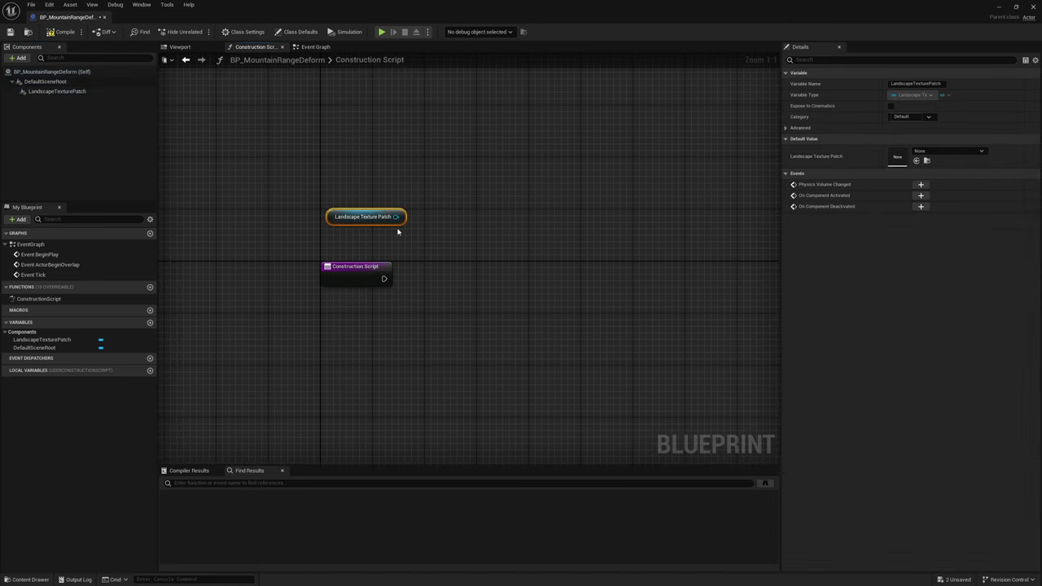
Add a Set Height Source Mode node targeting the Landscape Texture Patch, with New Mode set to Texture Asset, beside the entry node.
drag(395, 217, 447, 300)
text(set height)
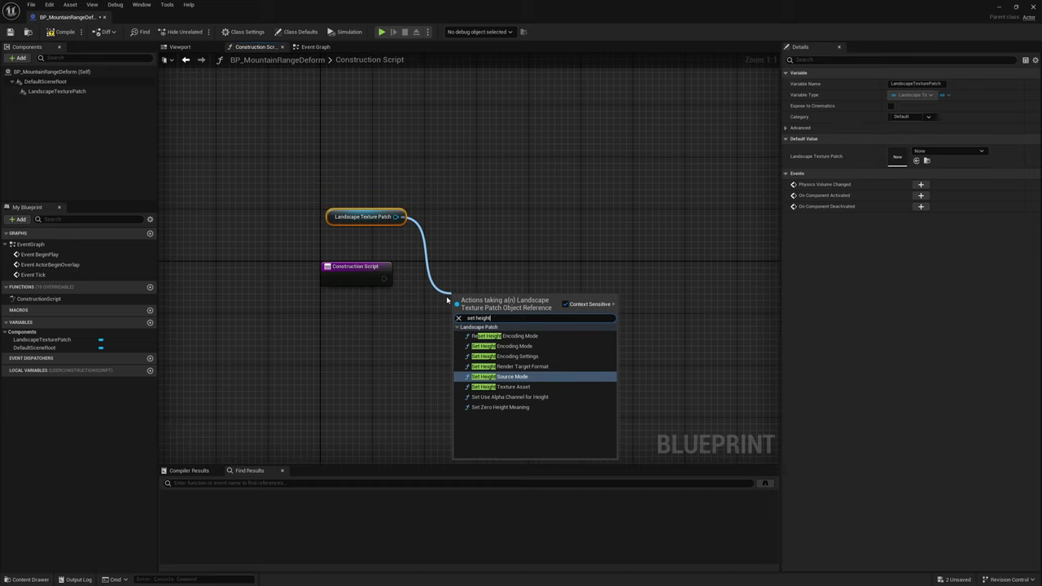
key(Return)
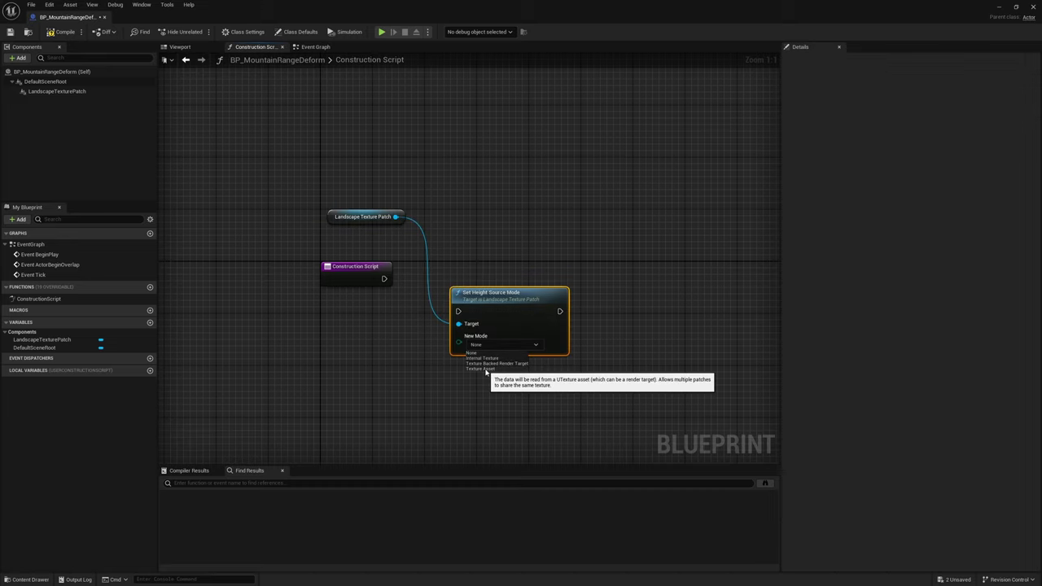
click(482, 369)
drag(468, 293, 432, 296)
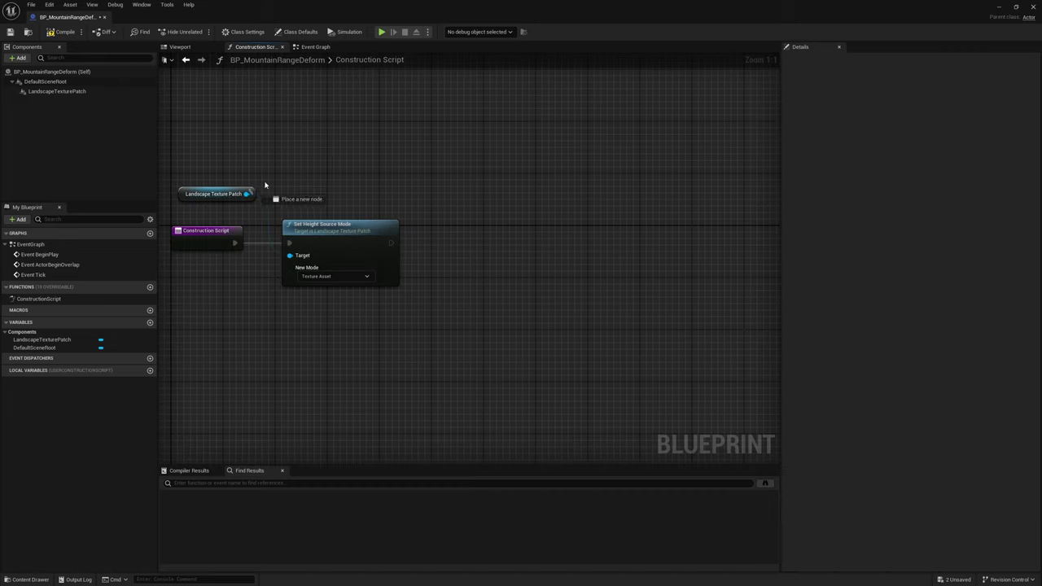
Add a Set Blend Mode node targeting the Landscape Texture Patch after the Set Height Source Mode node.
drag(483, 218, 477, 218)
text(set blend)
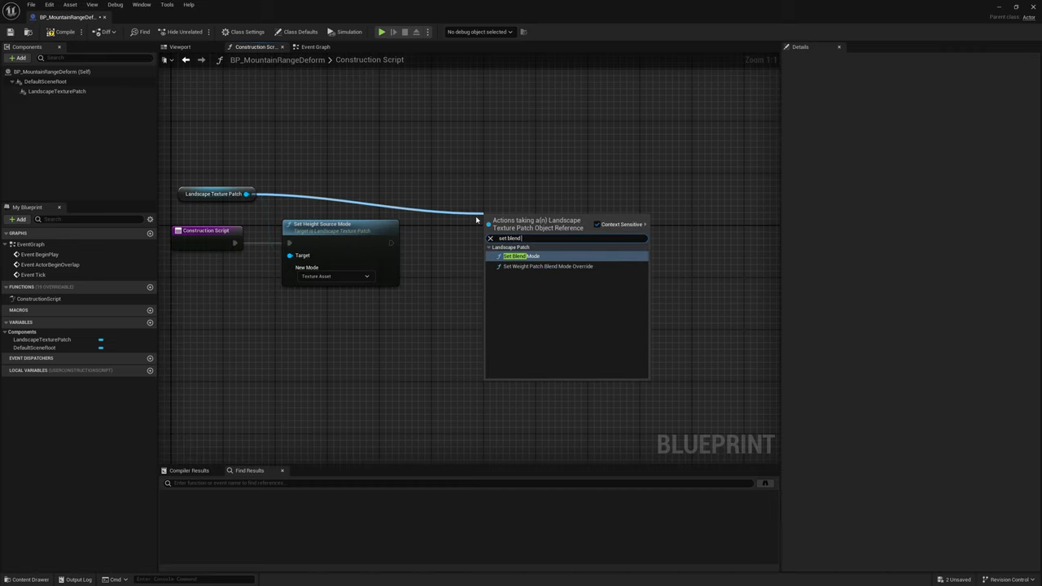
key(Return)
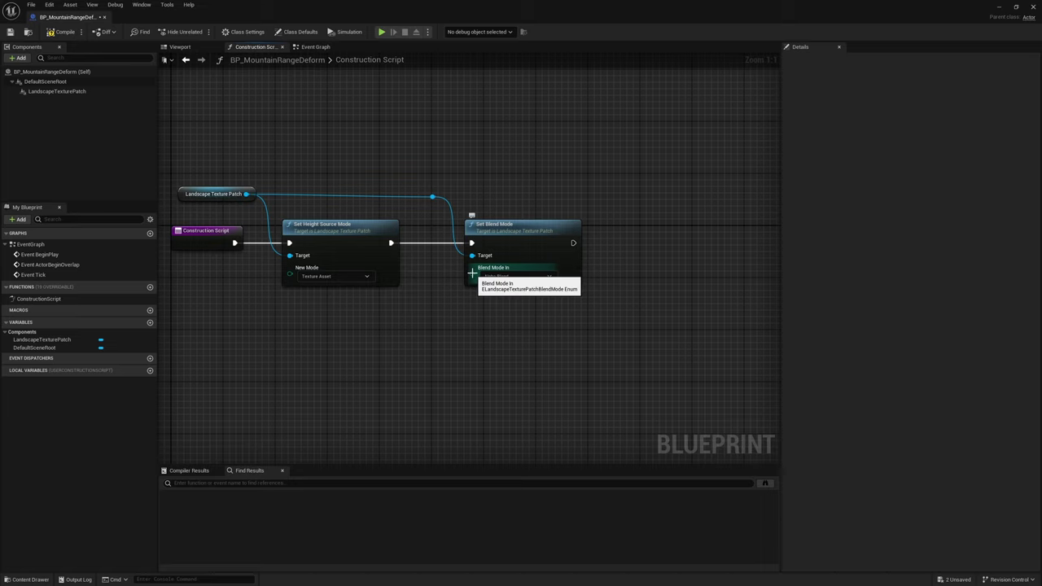
Promote the Blend Mode In input to an instance-editable variable named Blend Mode and place its node below the execution line.
right_click(473, 275)
click(501, 291)
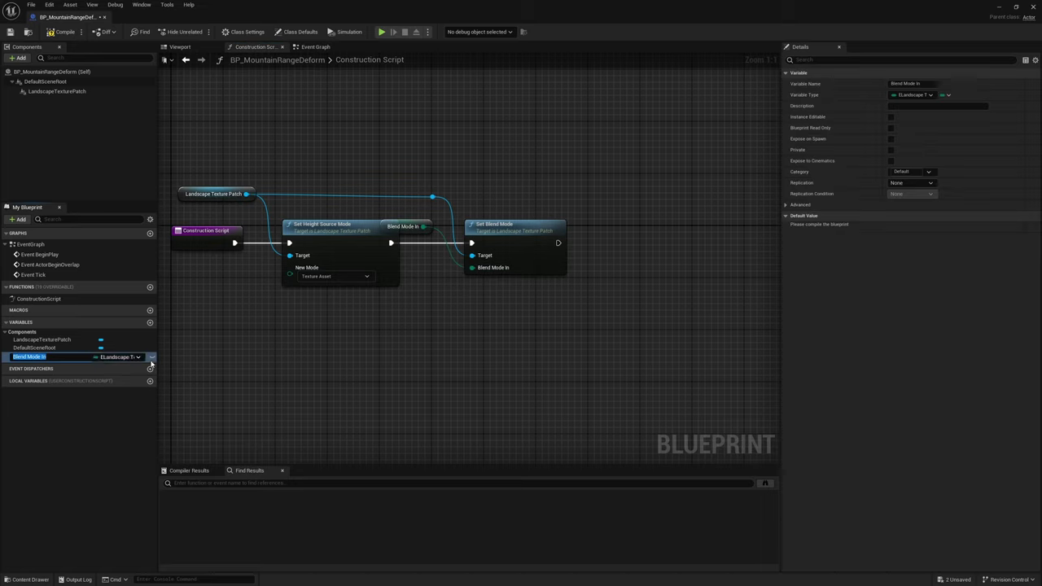
drag(429, 226, 435, 303)
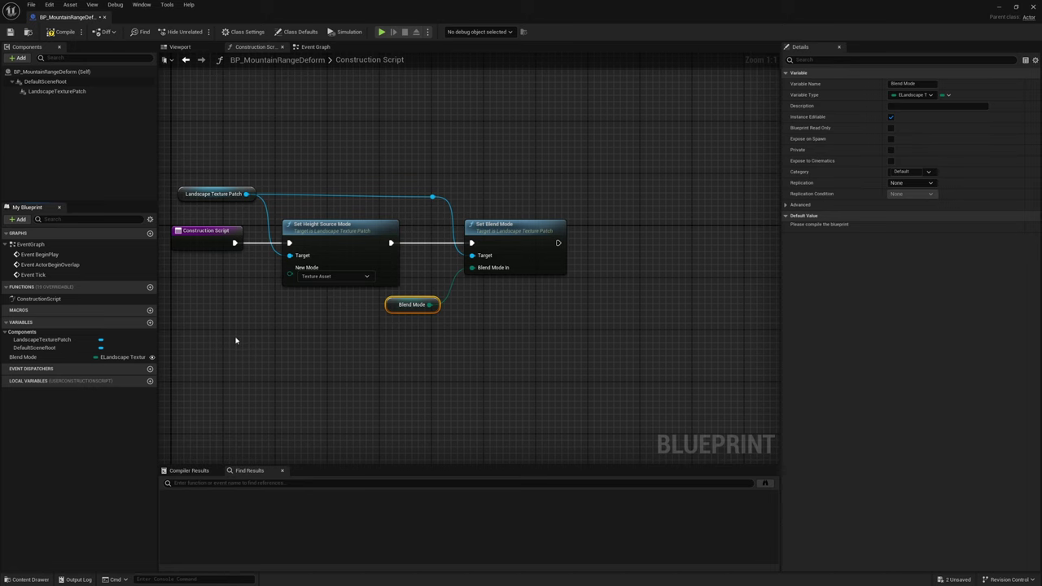
Add a Set Height Texture Asset node targeting the Landscape Texture Patch after Set Blend Mode, and promote its Texture In input to a variable.
right_drag(331, 342, 255, 340)
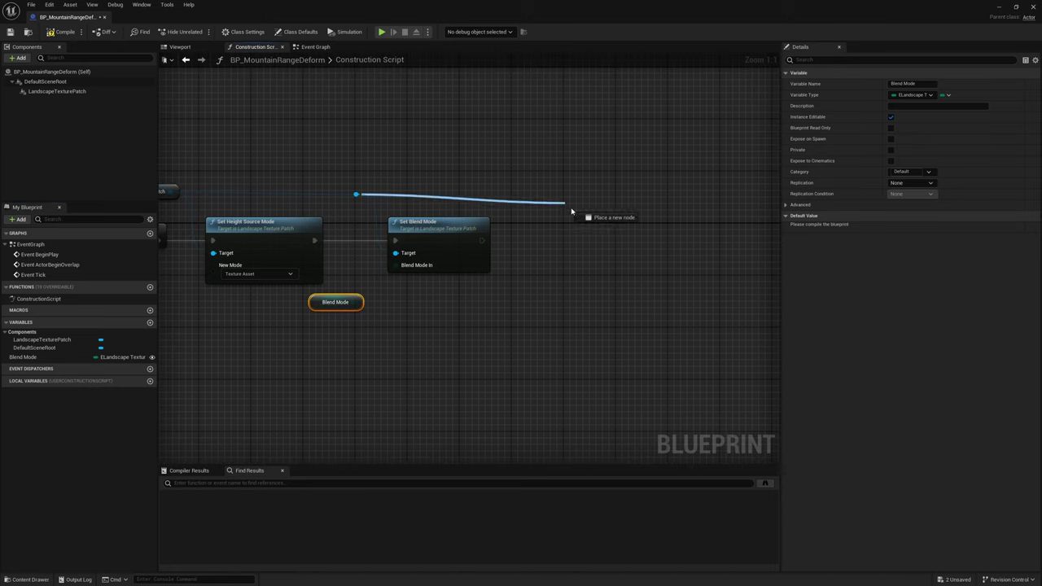
drag(557, 214, 557, 214)
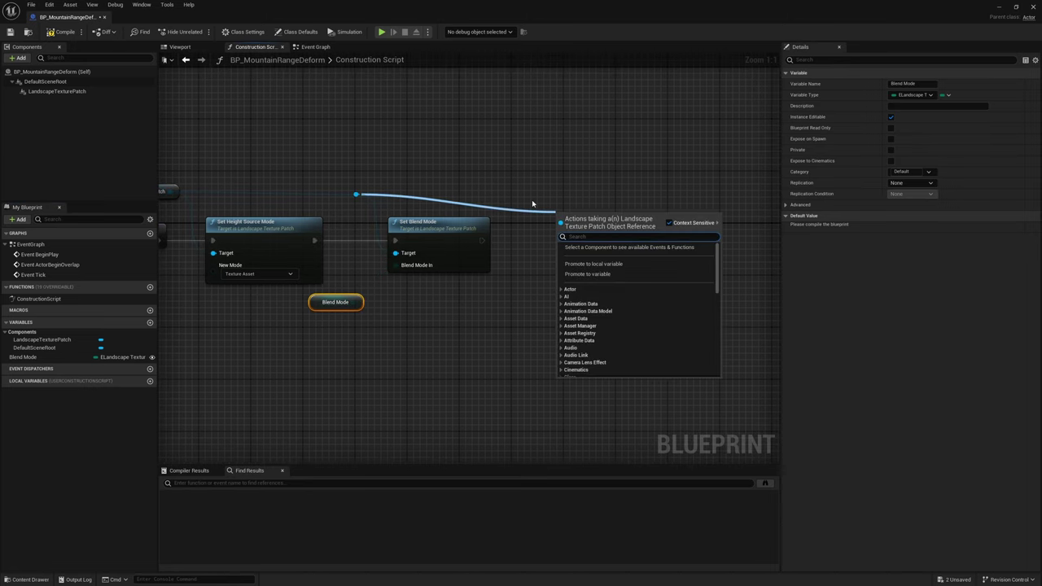
text(set)
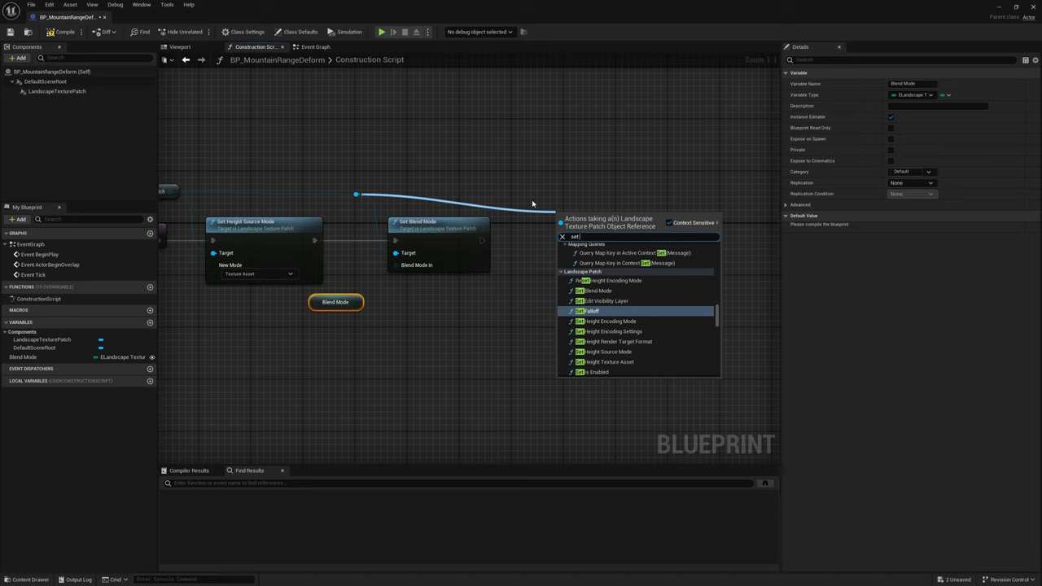
text( height text)
key(Return)
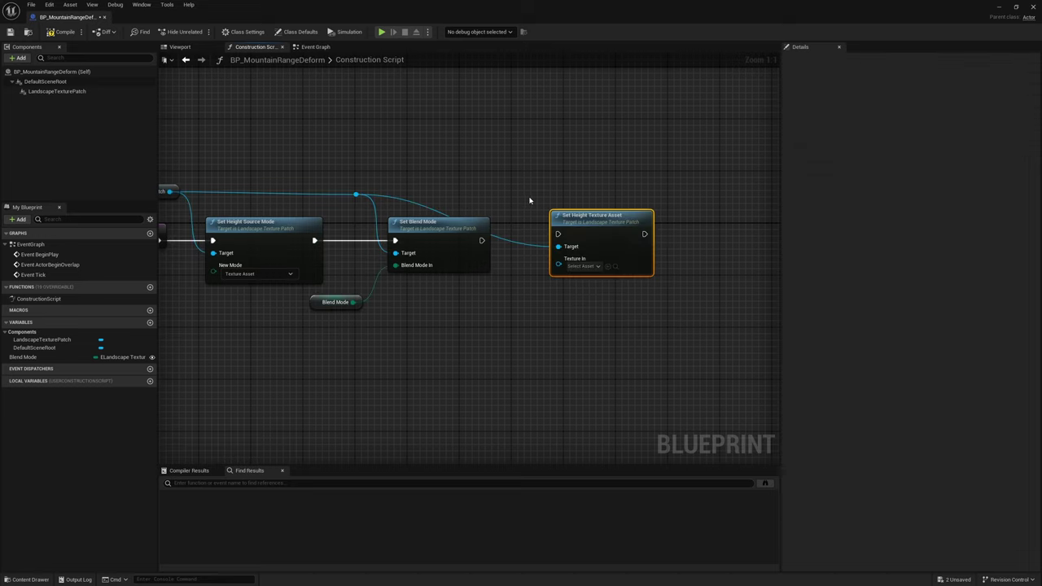
key(q)
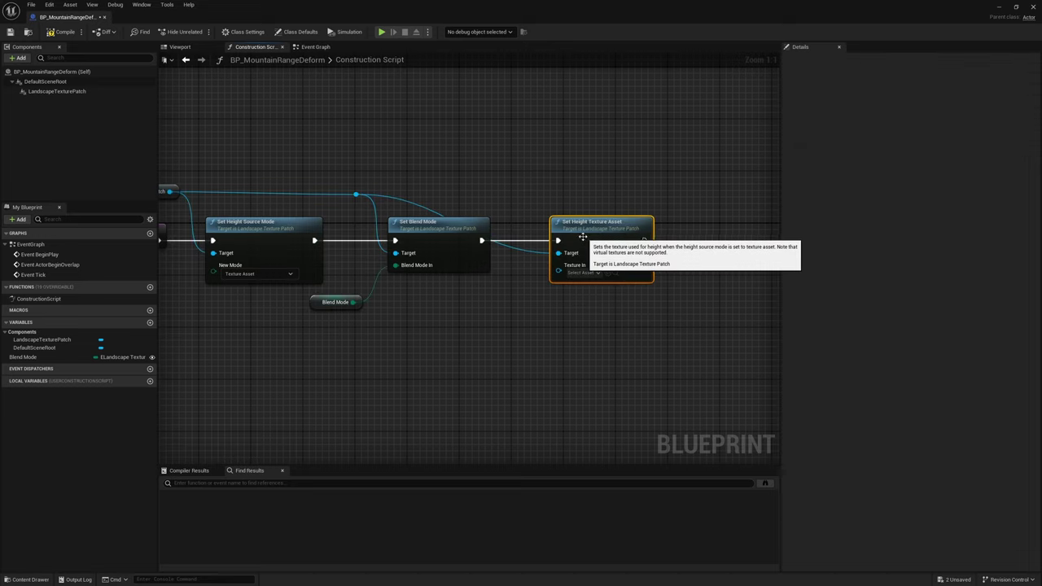
right_click(562, 276)
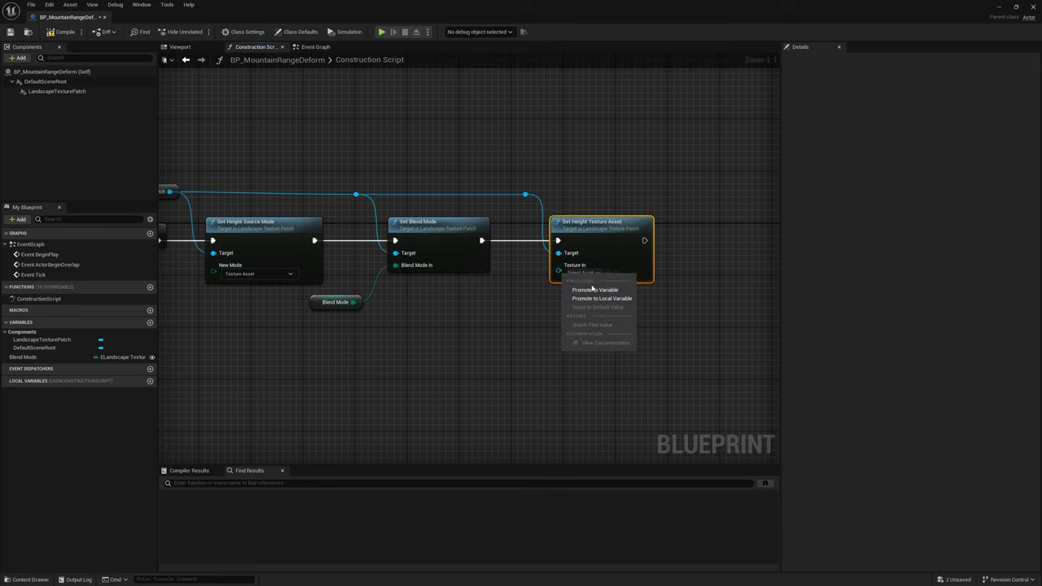
click(592, 291)
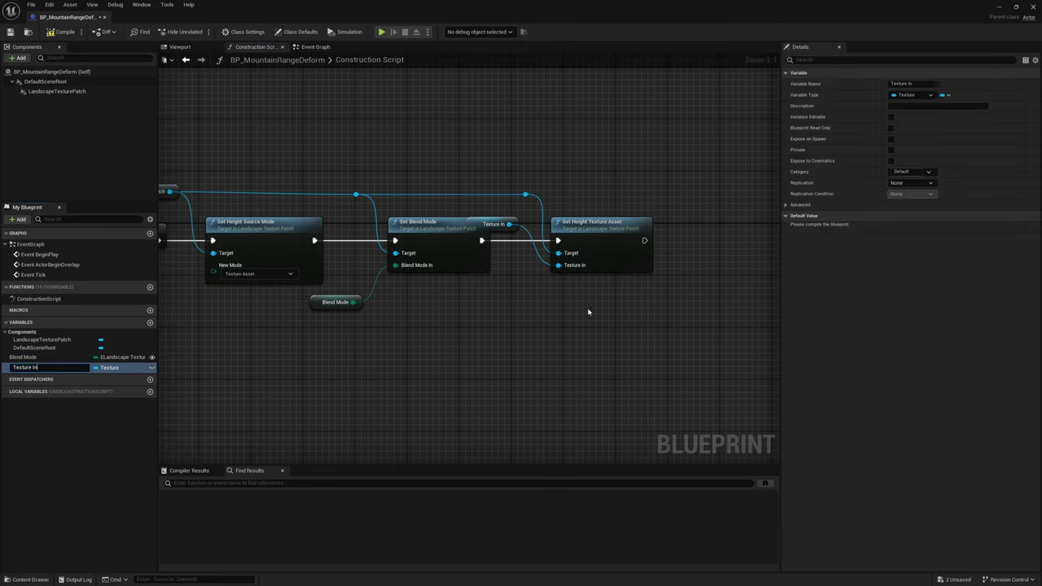
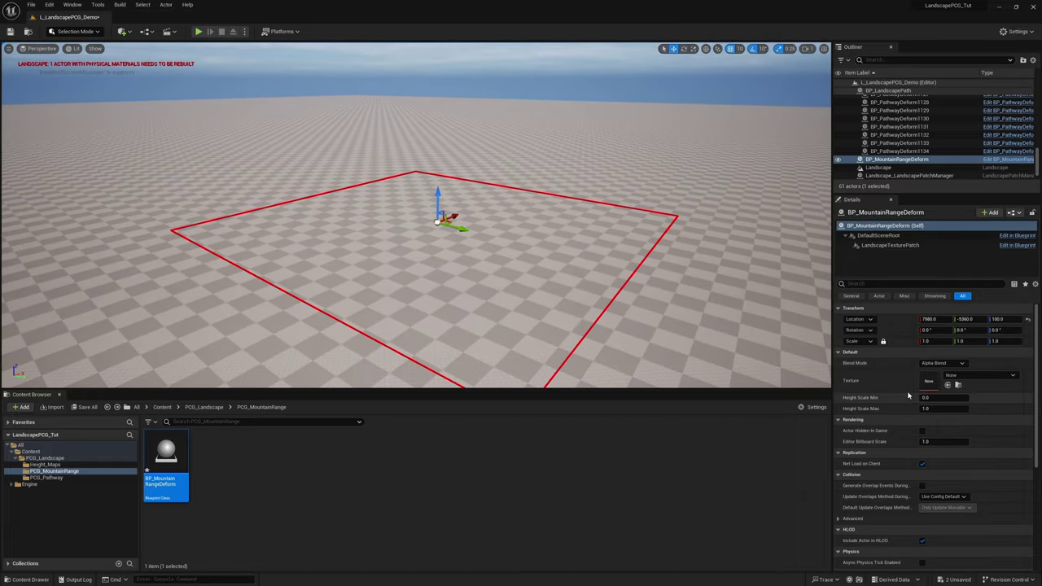
Preview T_HeightMap in the Height_Maps folder and assign it as the Texture of the placed BP_MountainRangeDeform actor.
click(45, 464)
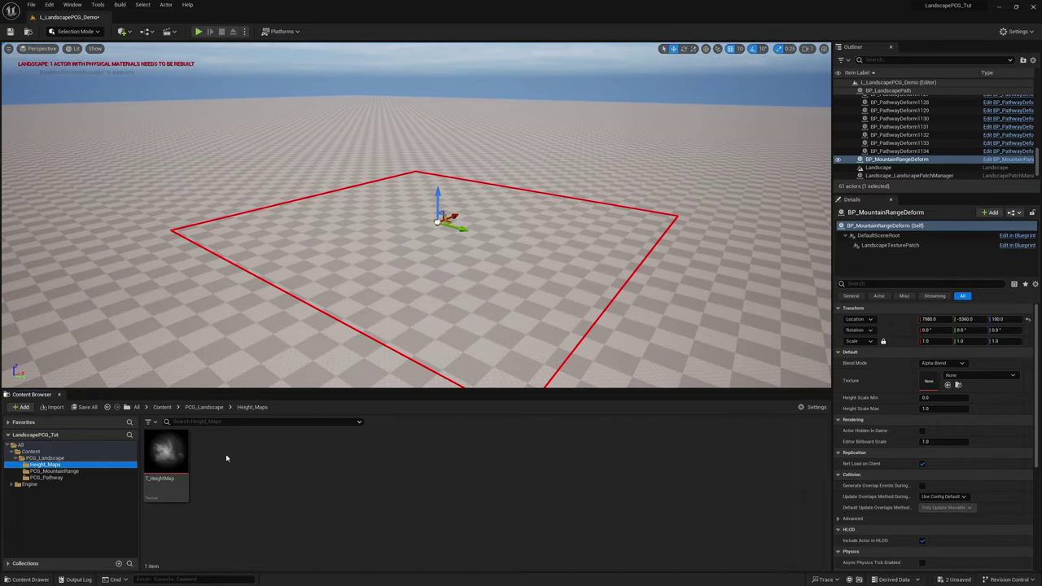
double_click(167, 460)
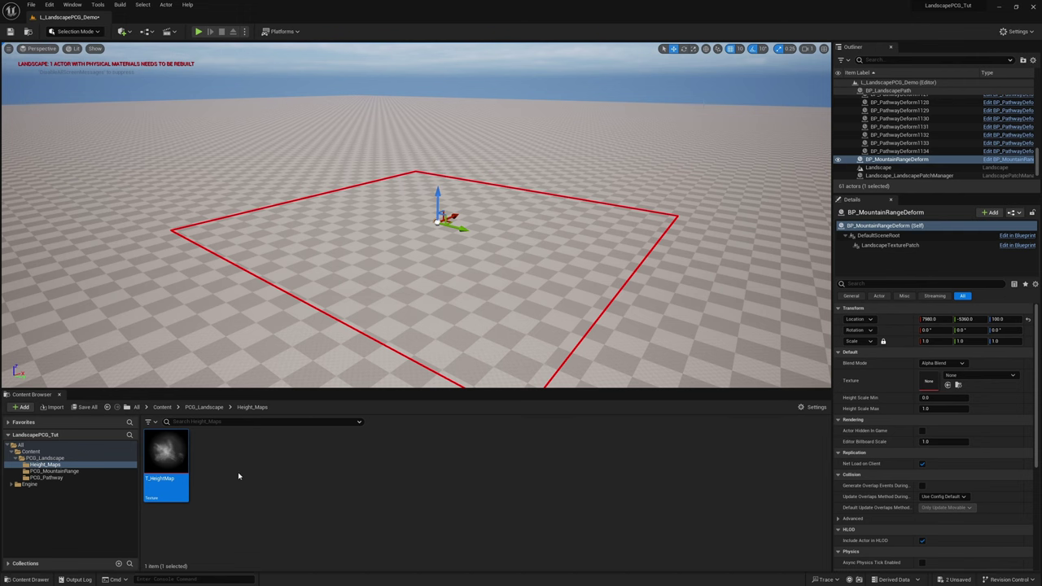
drag(167, 464, 936, 381)
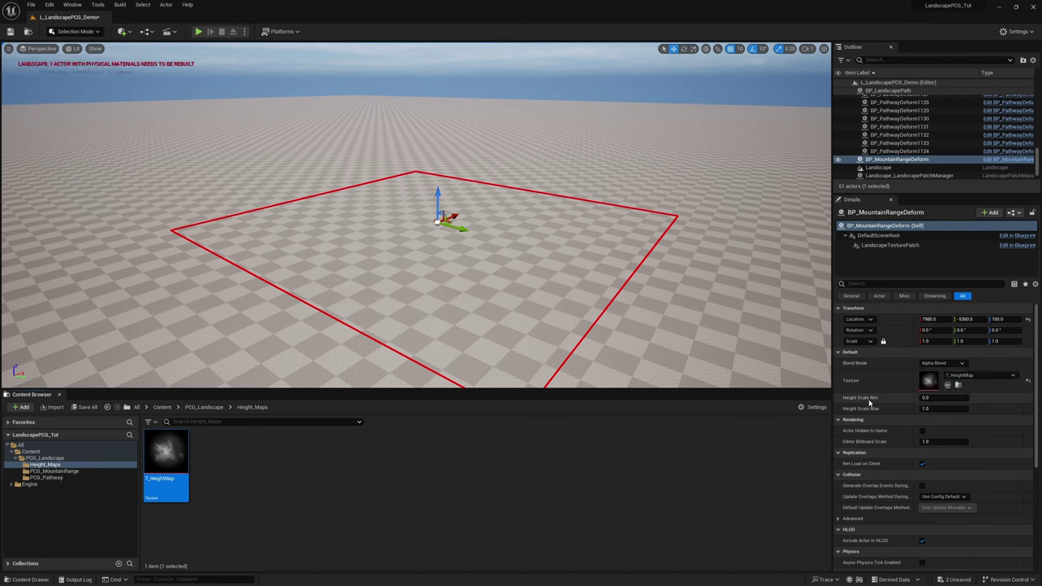
Raise the BP_MountainRangeDeform actor to about Z 140 and set its Height Scale Max to 1000.
mouse_move(441, 192)
mouse_down()
mouse_move(442, 89)
mouse_move(440, 298)
mouse_move(451, 285)
mouse_move(448, 159)
mouse_move(458, 210)
mouse_move(460, 189)
mouse_up()
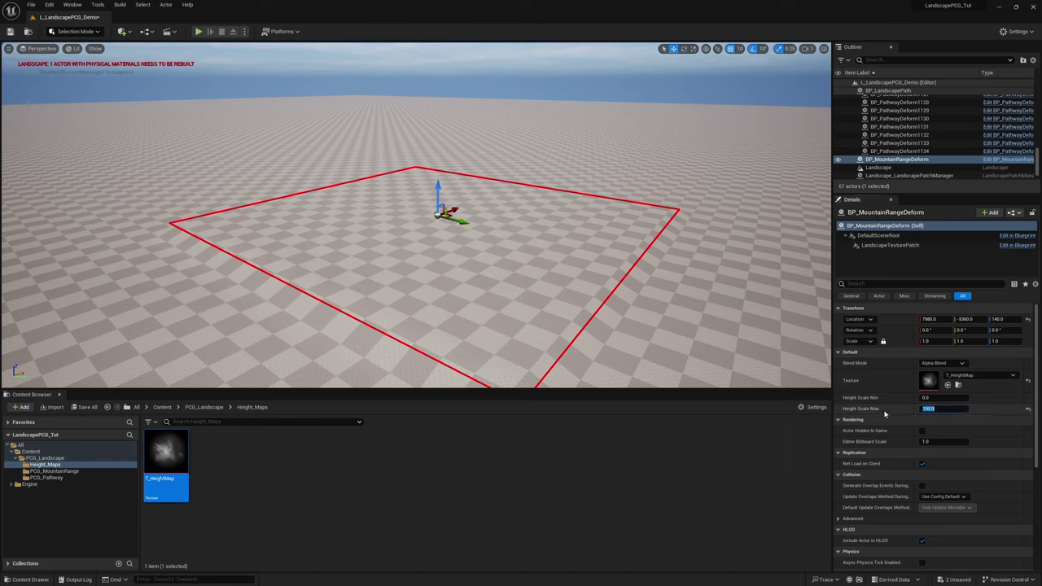
text(0)
key(Return)
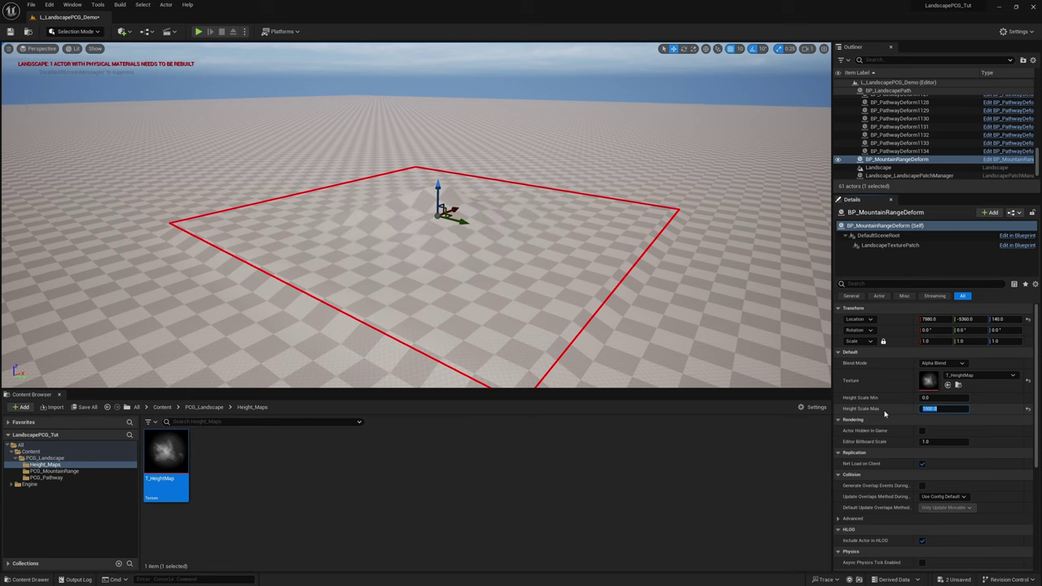
Set the mountain actor's Height Scale Min to 500 and Height Scale Max to 1500.
right_drag(651, 277, 647, 242)
right_drag(488, 244, 488, 237)
click(934, 397)
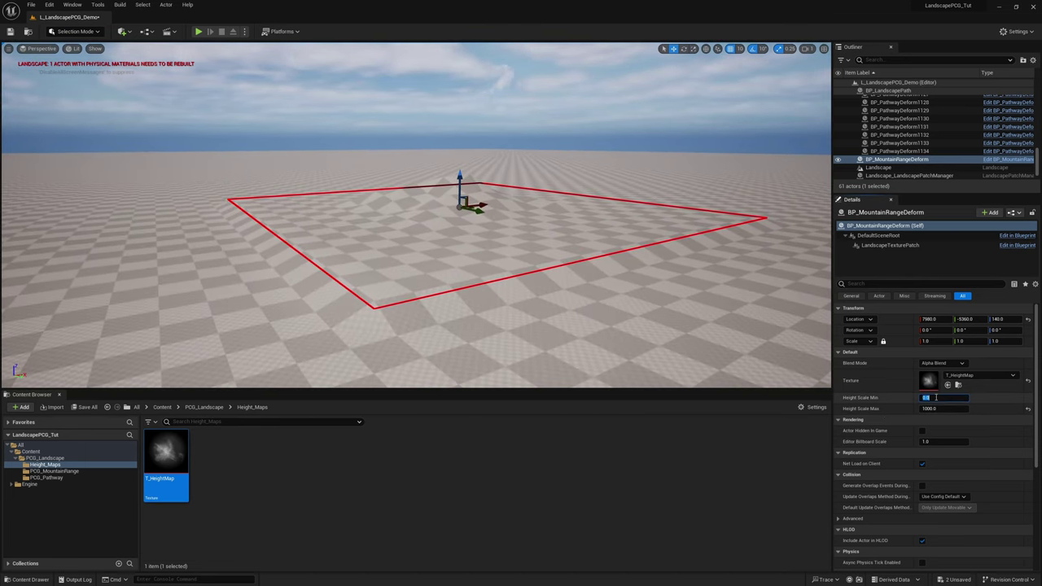
text(500)
key(Return)
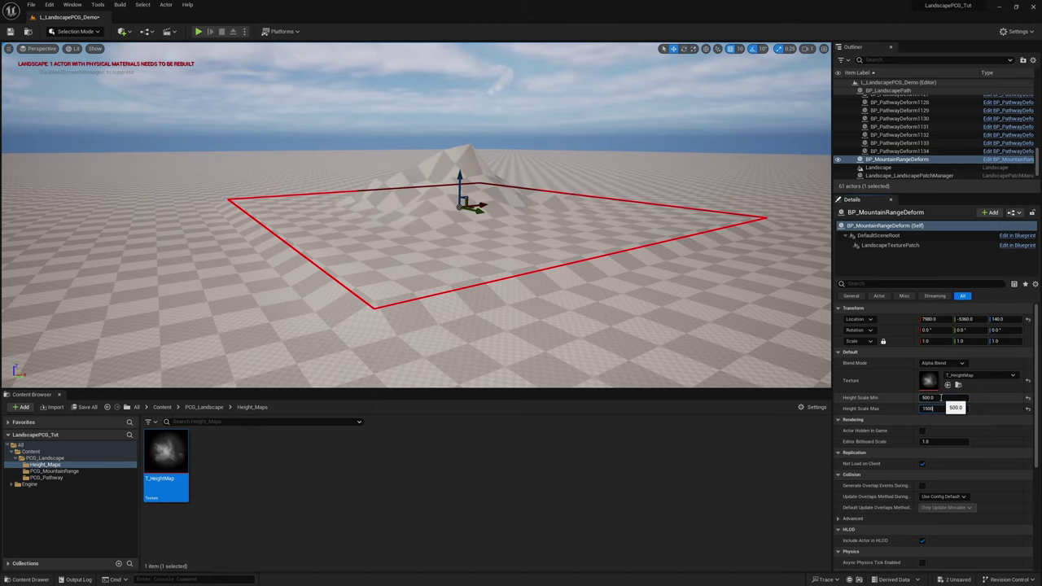
key(Return)
Scale the BP_MountainRangeDeform actor uniformly to about 8.25 in the level.
right_drag(651, 260, 649, 287)
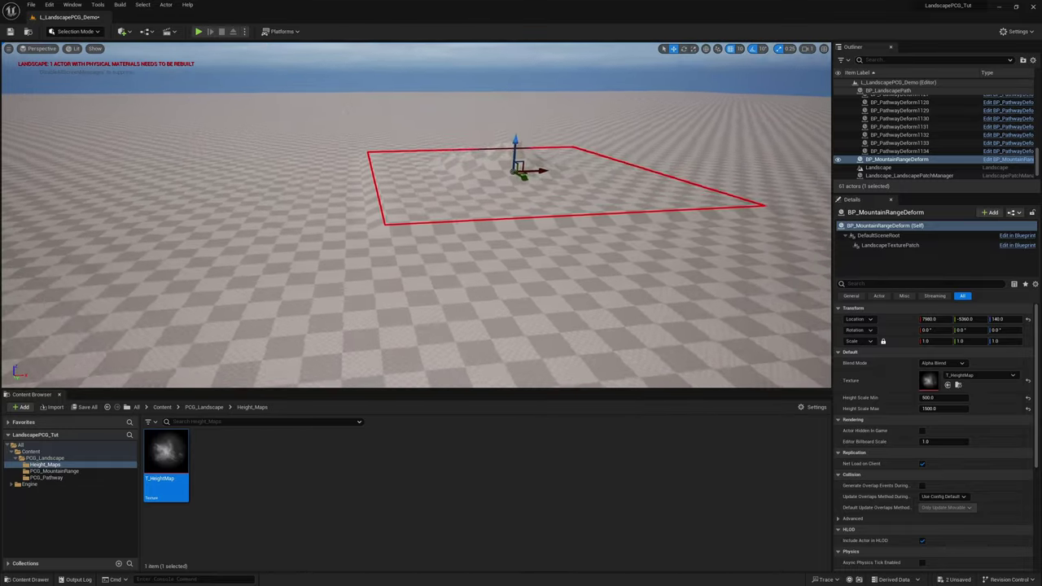
right_drag(480, 259, 533, 230)
drag(489, 231, 565, 142)
right_drag(565, 141, 566, 69)
scroll(565, 142, up, 3)
scroll(484, 233, down, 8)
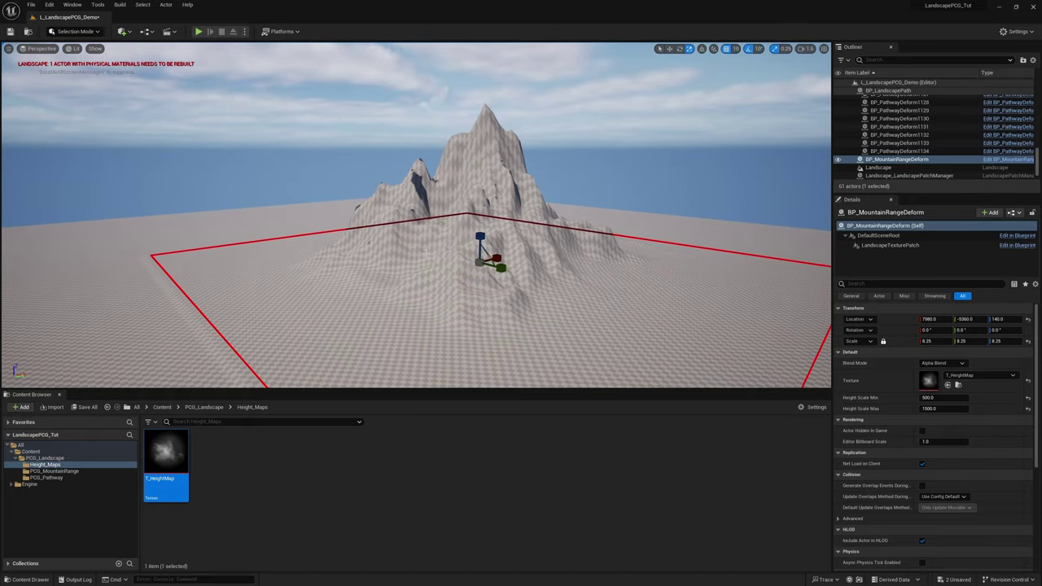
Duplicate the mountain actor twice along the Y axis, placing the copies at about Y -1120 and Y 3610.
right_drag(426, 255, 468, 270)
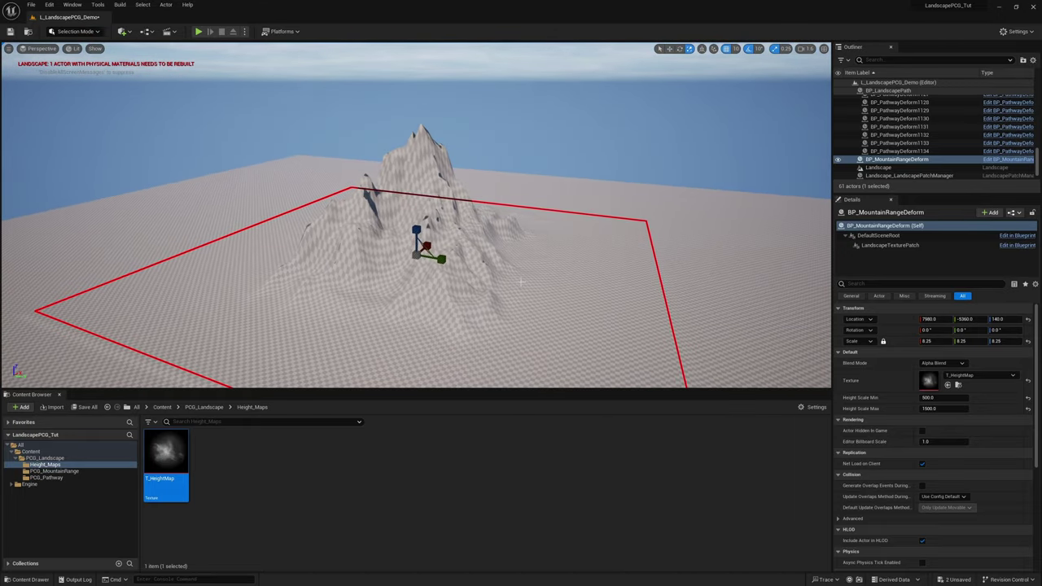
alt+drag(440, 259, 476, 262)
right_drag(561, 274, 582, 281)
alt+drag(511, 257, 651, 277)
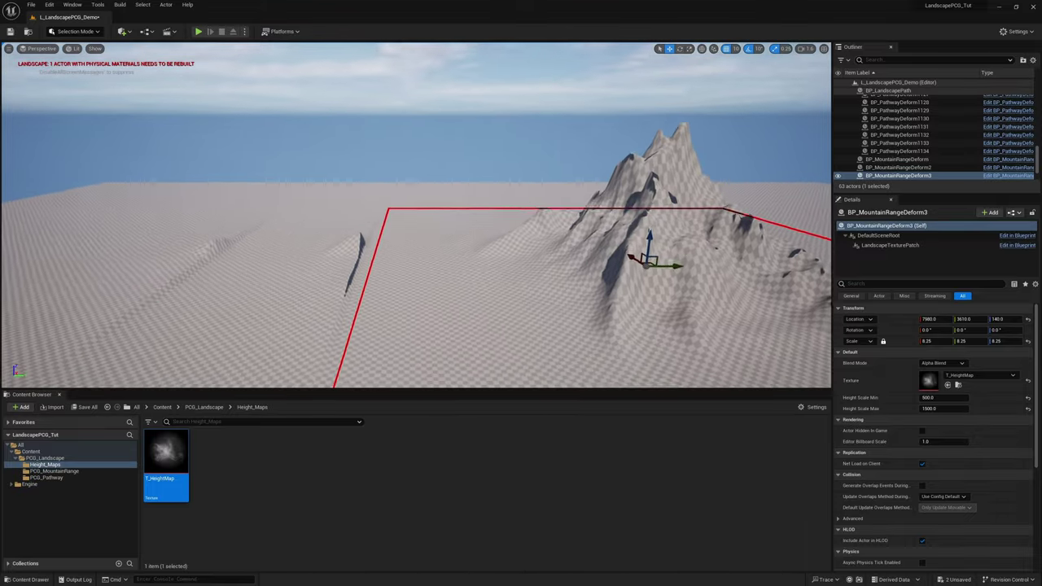
Set the Blend Mode of both copies, BP_MountainRangeDeform3 and BP_MountainRangeDeform2, to Max.
right_drag(651, 277, 647, 248)
mouse_move(776, 244)
right_down()
mouse_move(709, 252)
mouse_move(778, 243)
right_up()
key(f)
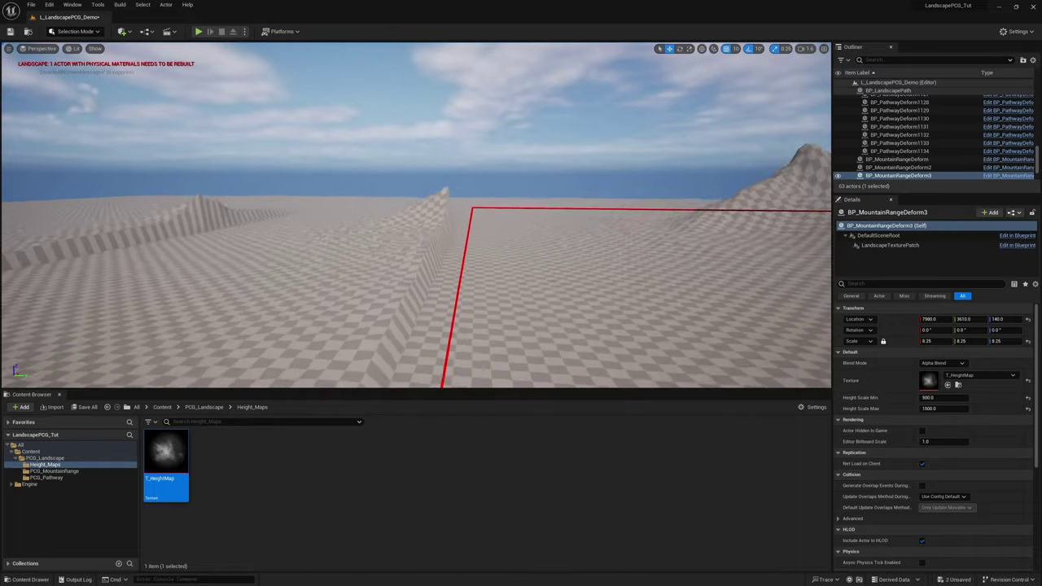
right_drag(488, 236, 444, 251)
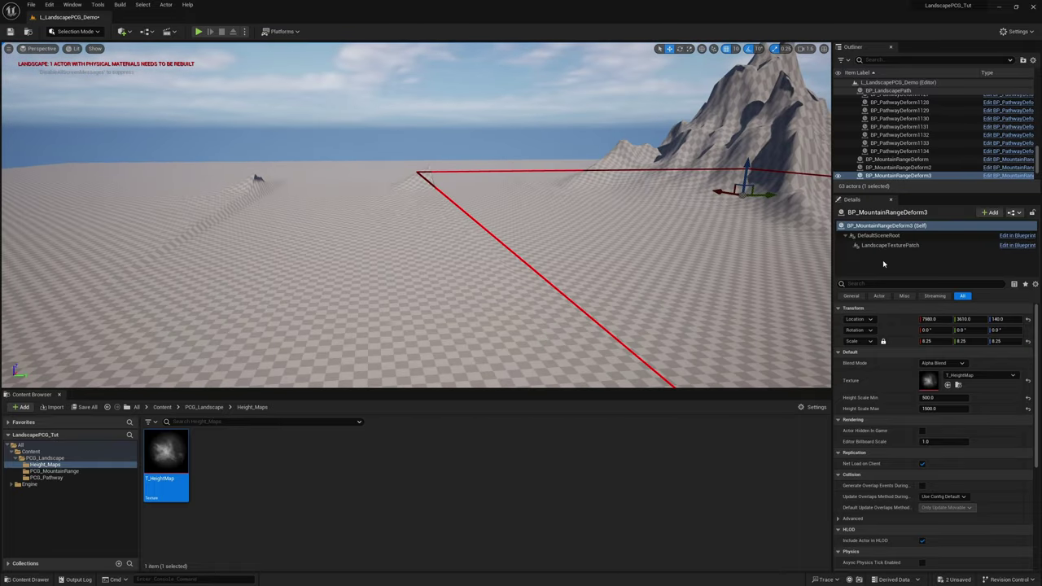
click(940, 363)
click(939, 395)
right_drag(600, 230, 625, 197)
click(907, 167)
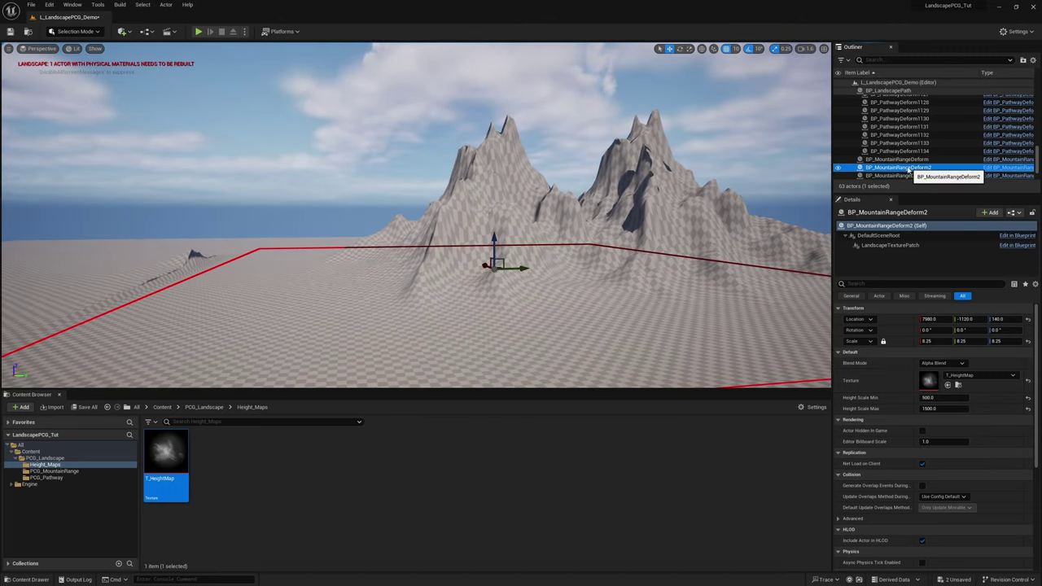
click(946, 400)
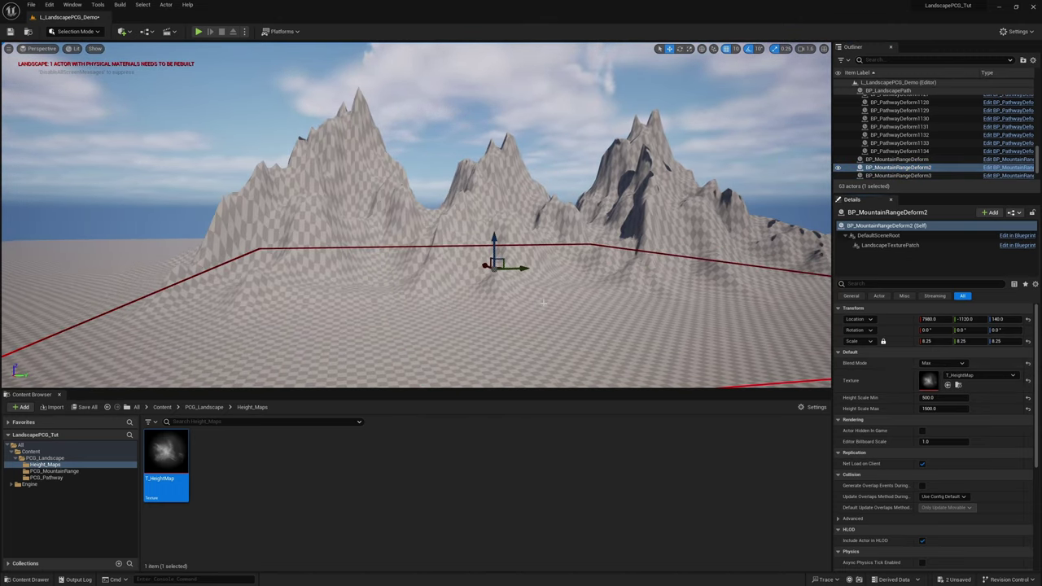
Move BP_MountainRangeDeform2 along the X axis to about X 5150 and scale it uniformly to about 5.25.
right_drag(607, 253, 621, 291)
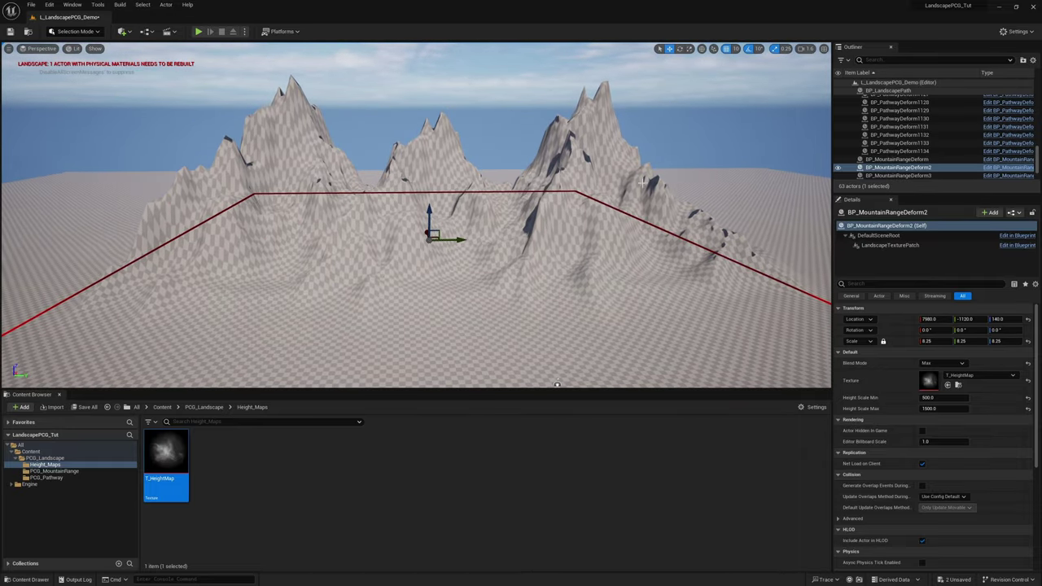
right_drag(640, 180, 612, 217)
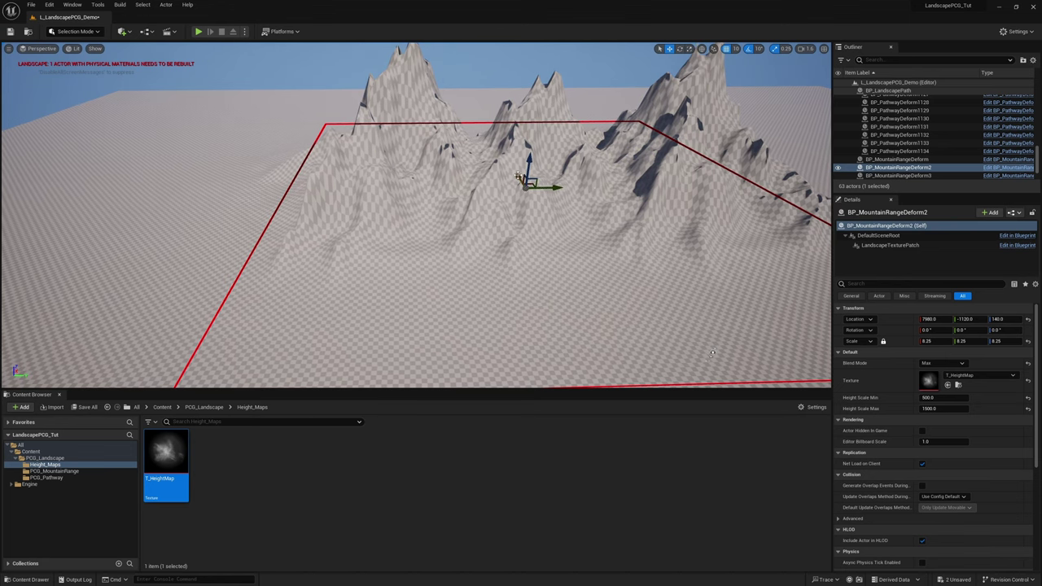
drag(519, 177, 549, 229)
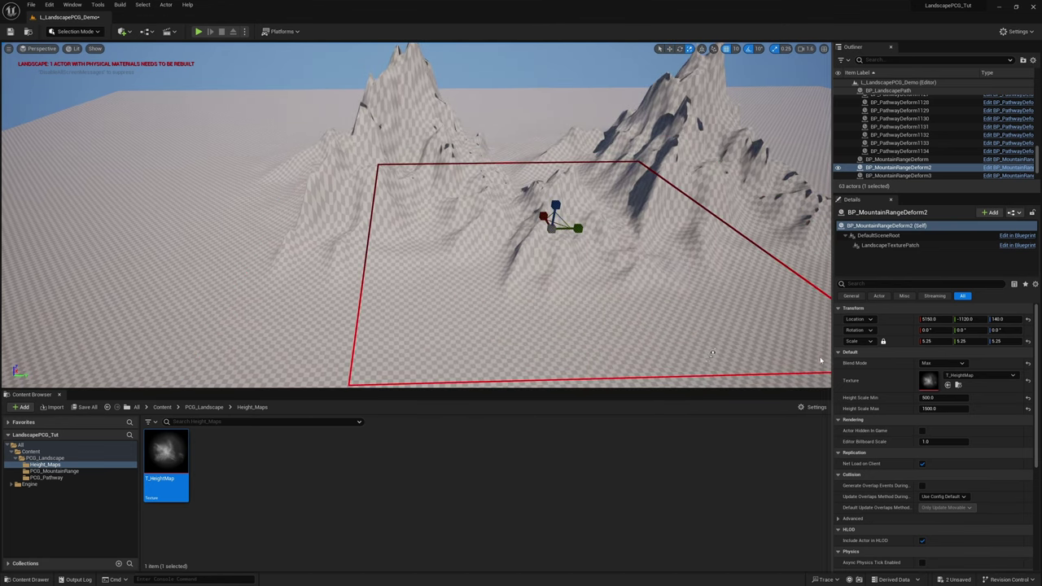
Set the Blend Mode of BP_MountainRangeDeform2 to Min and check its effect on the neighbouring mountains.
click(943, 363)
click(936, 384)
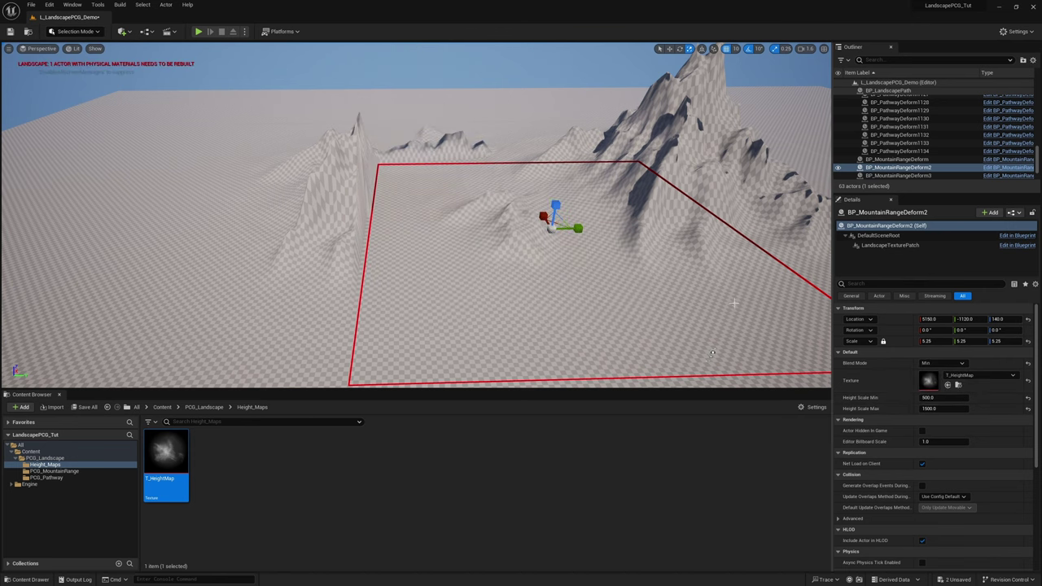
right_drag(712, 352, 745, 326)
click(943, 363)
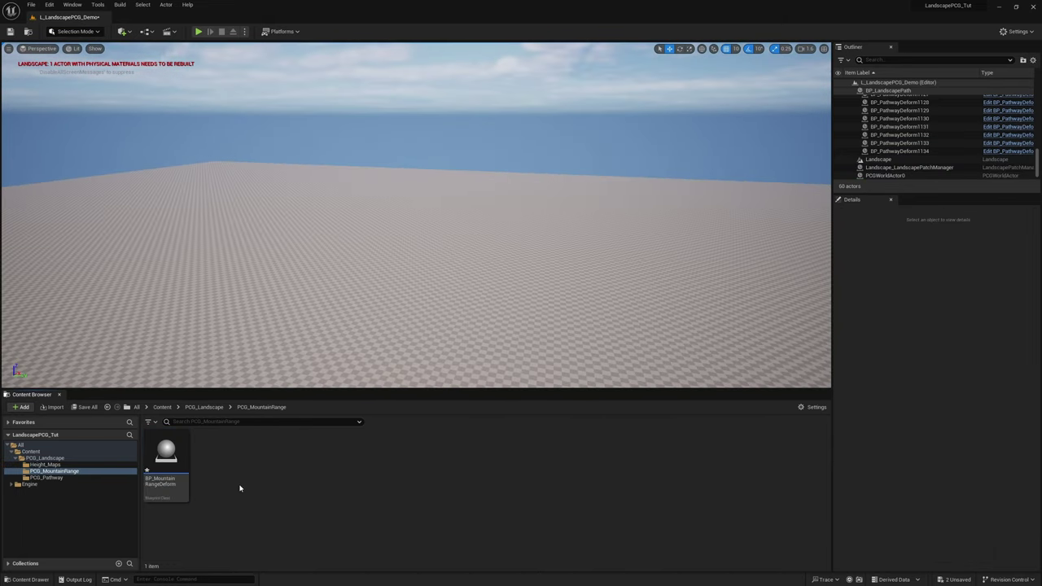
Create a PCG Graph named PCG_MountainRange in the PCG_MountainRange folder.
right_click(240, 488)
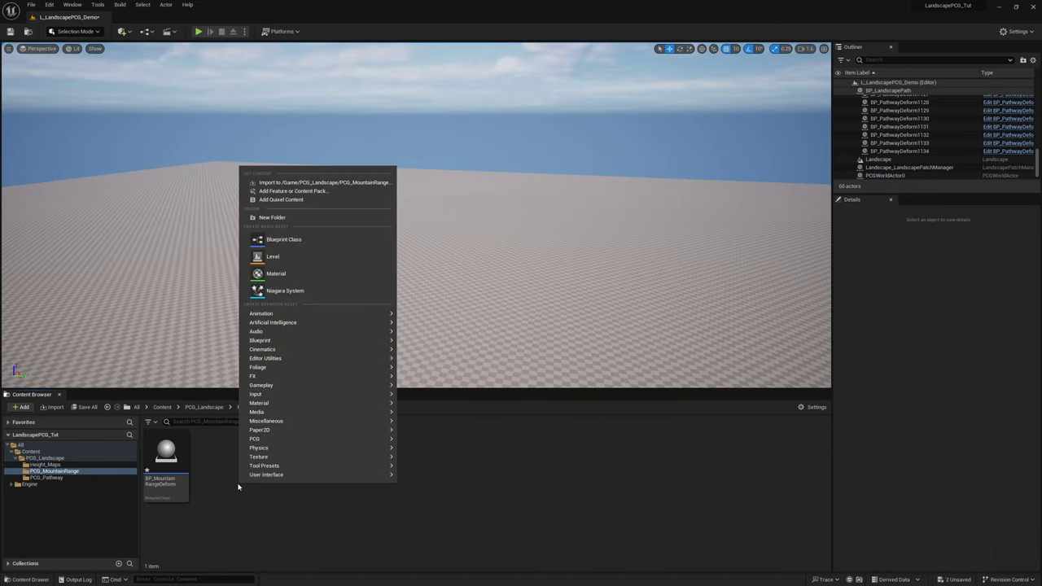
mouse_move(358, 439)
click(423, 460)
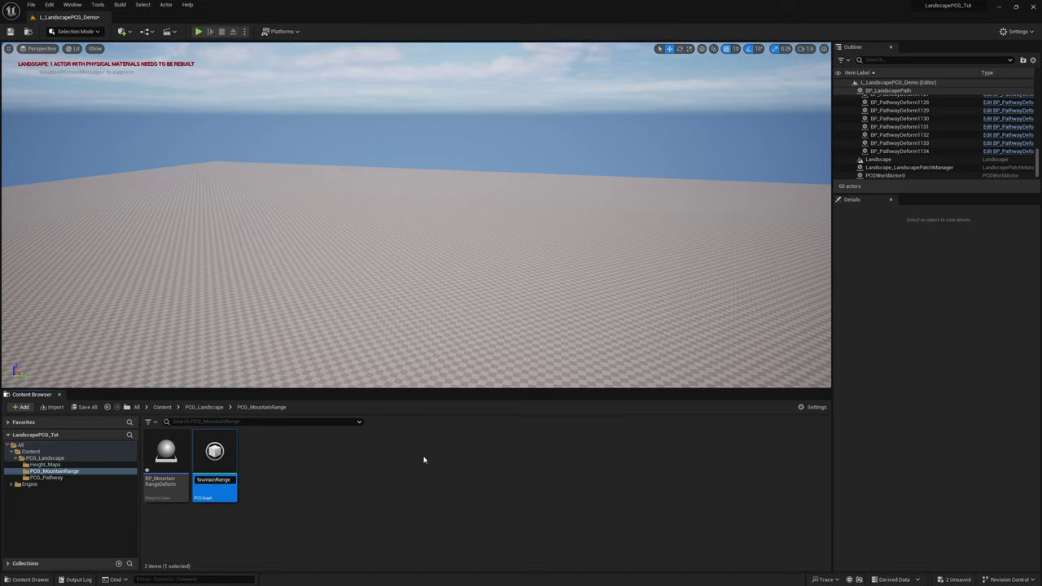
Create an Actor Blueprint Class named BP_MountainRange in the PCG_MountainRange folder.
right_click(257, 470)
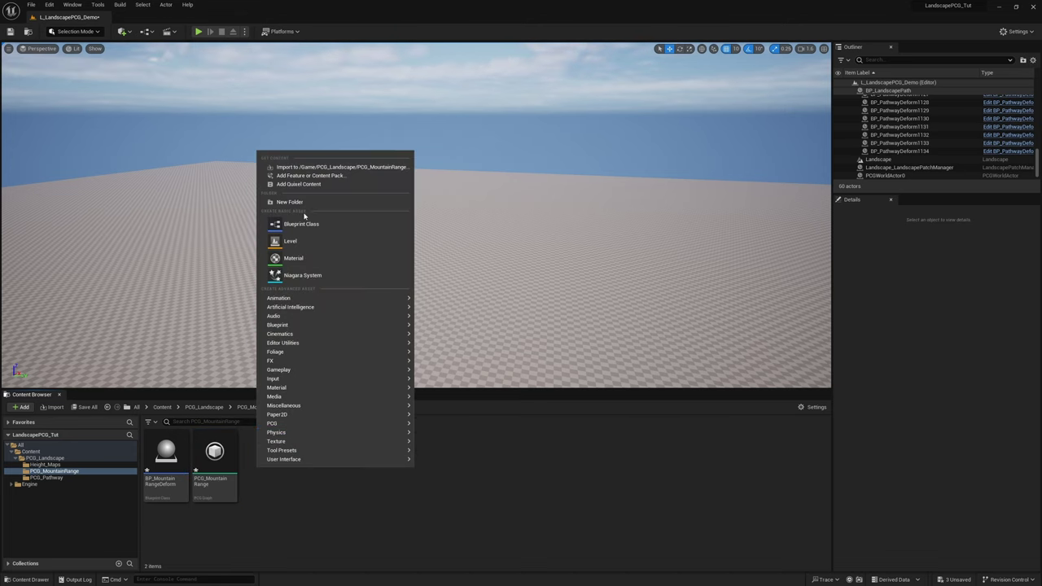
click(305, 221)
click(421, 236)
text(BP_Mountain)
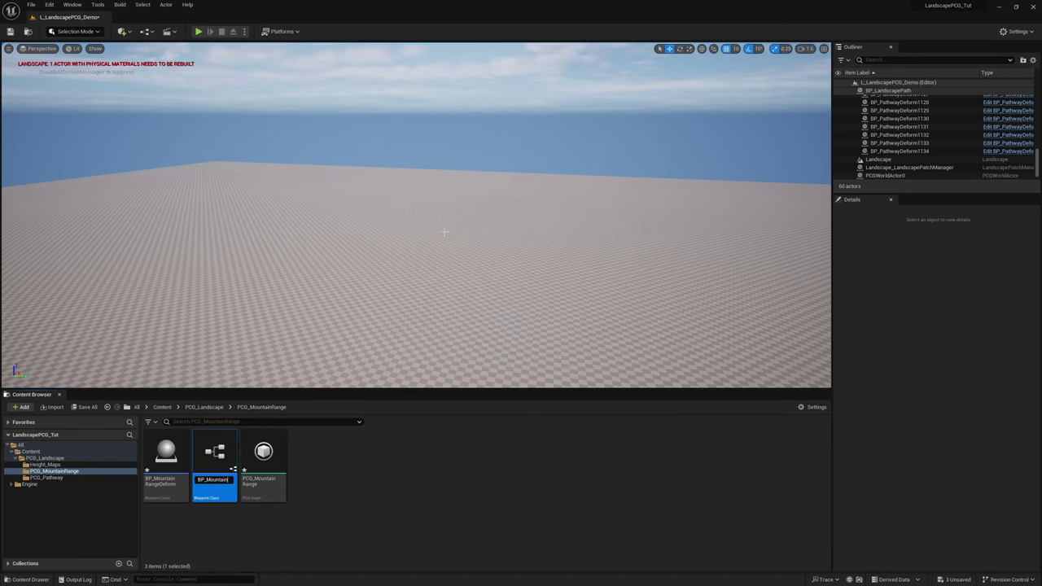
text(Range)
key(Return)
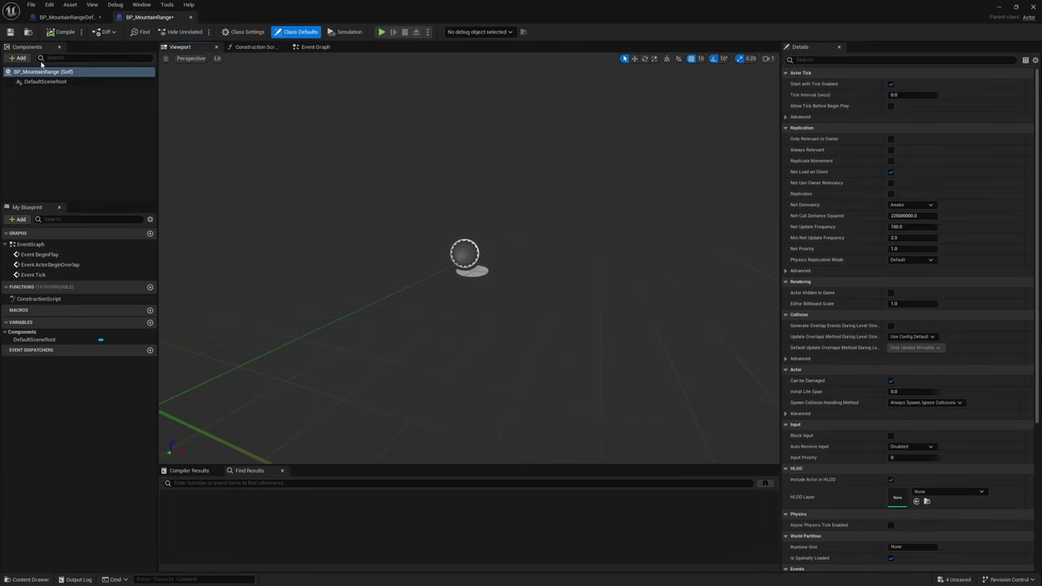
Add a Spline component to BP_MountainRange and select the spline's end point.
click(25, 59)
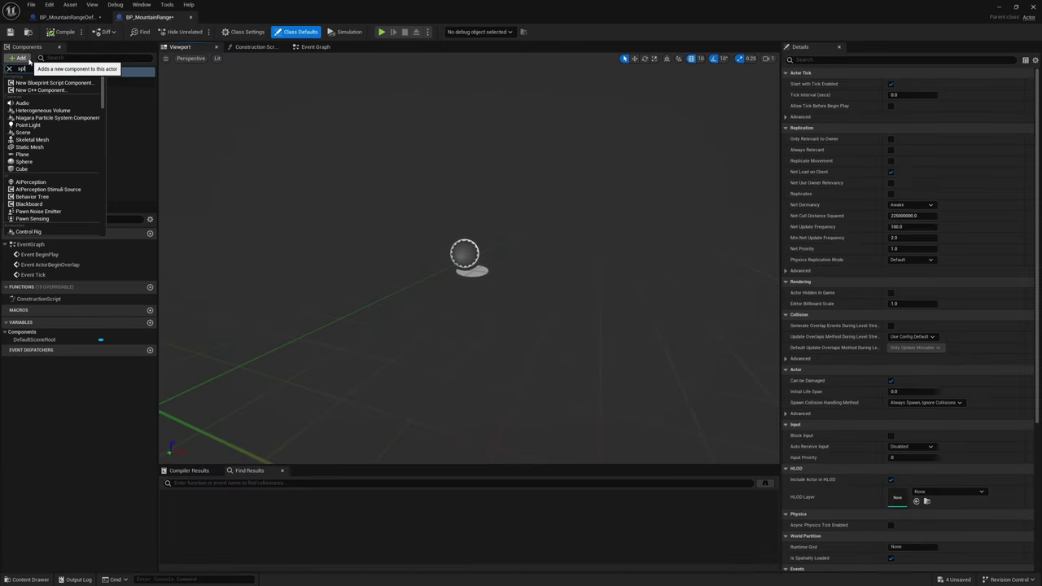
text(spl)
key(Return)
click(498, 295)
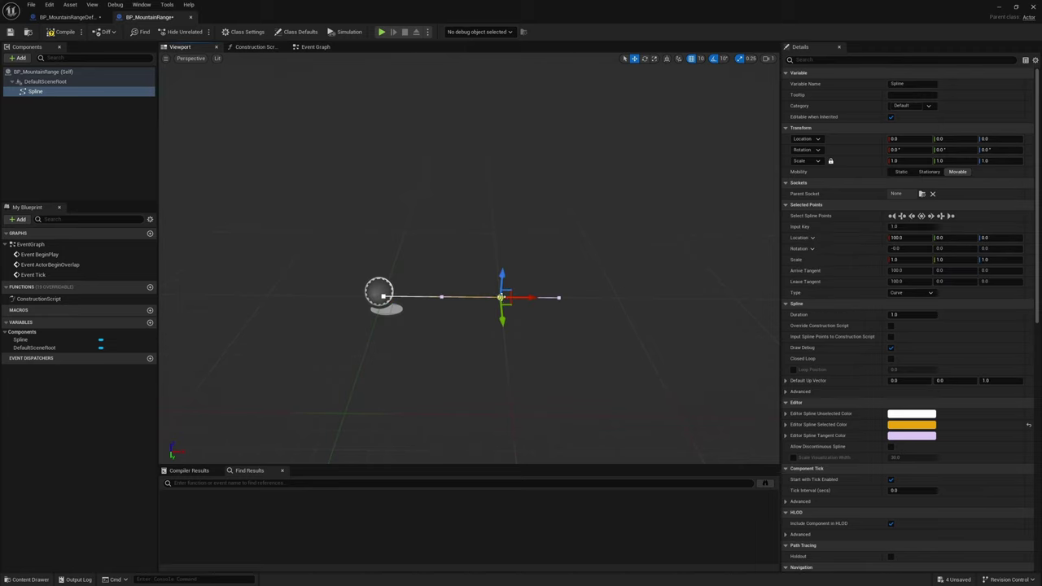
Generate a Square shape with a Length of 5000 from the spline's start point using the Spline Generation Panel.
right_click(382, 299)
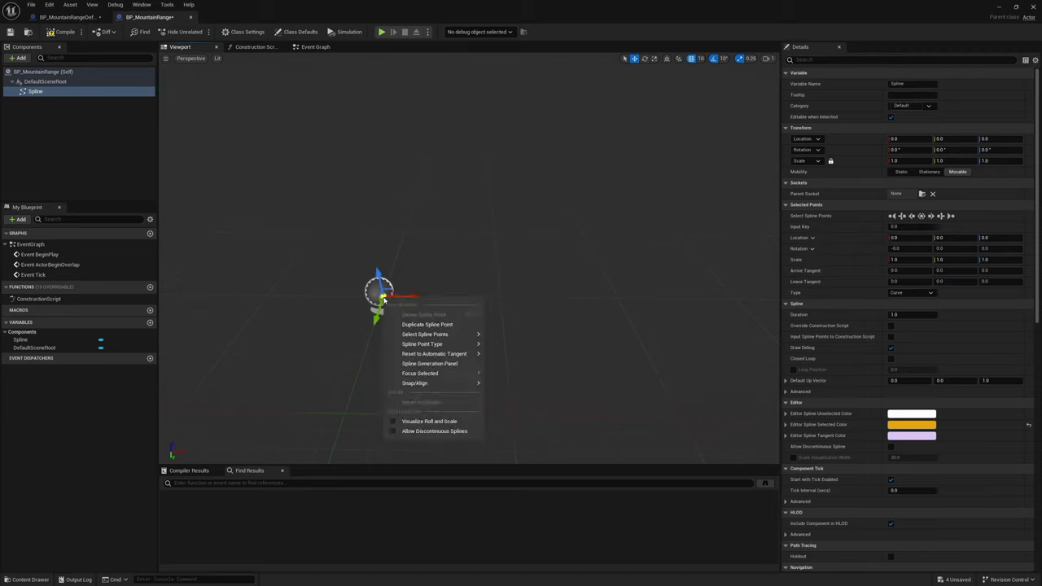
click(454, 364)
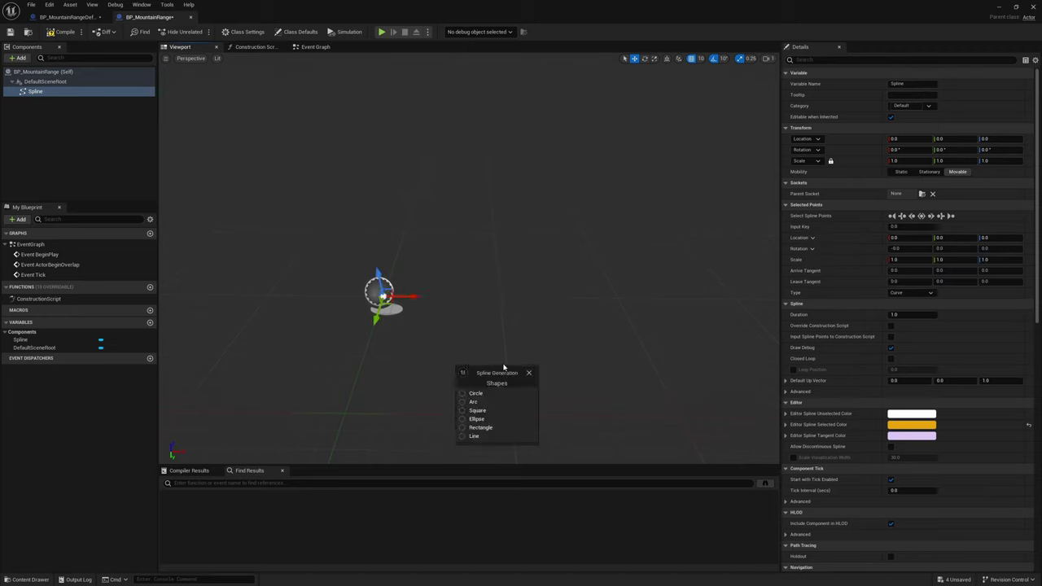
click(462, 411)
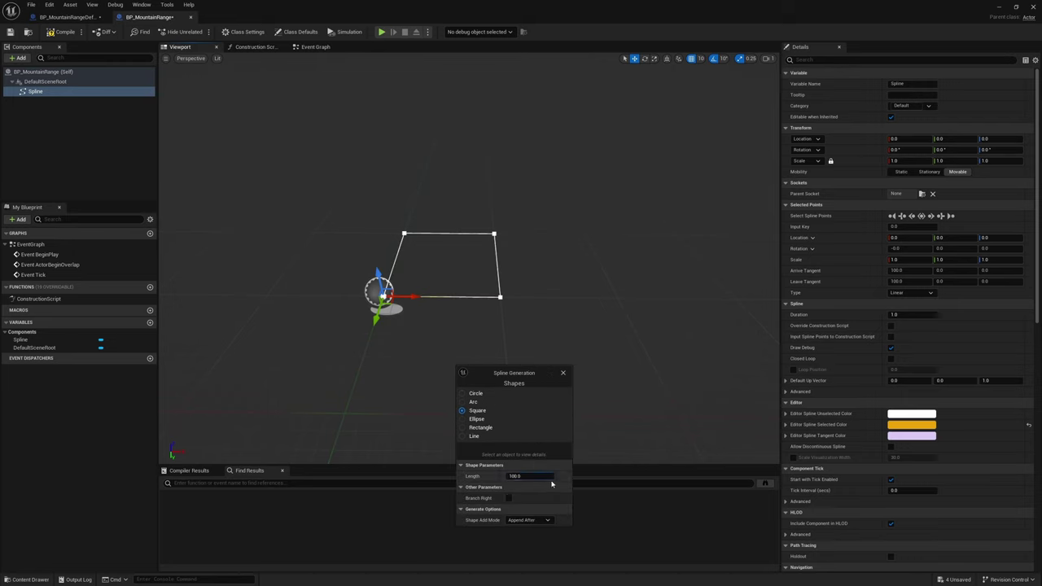
text(0)
key(Return)
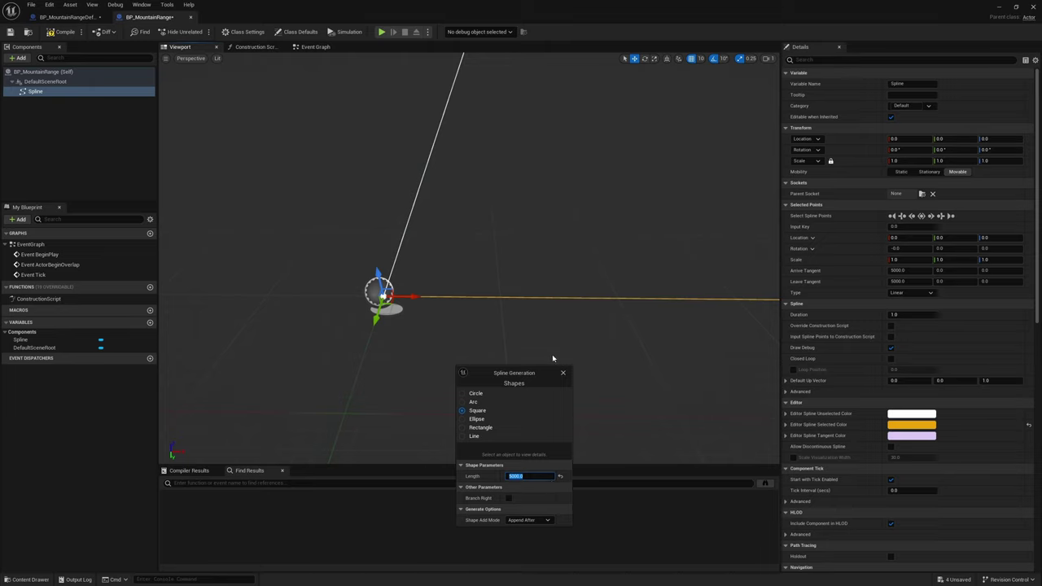
Enable Closed Loop on the spline and delete the duplicate point overlapping its start point.
click(810, 61)
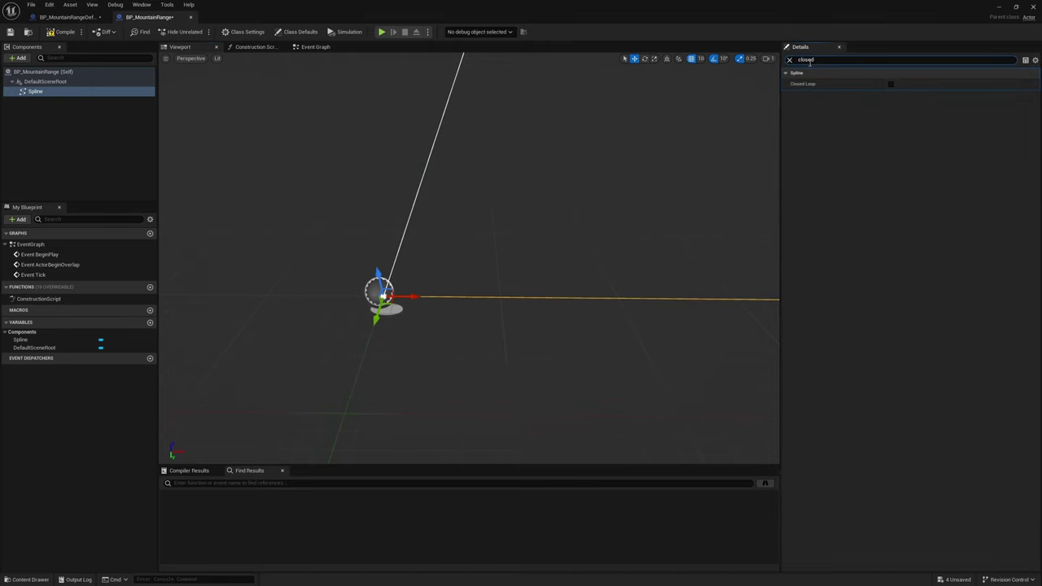
click(890, 85)
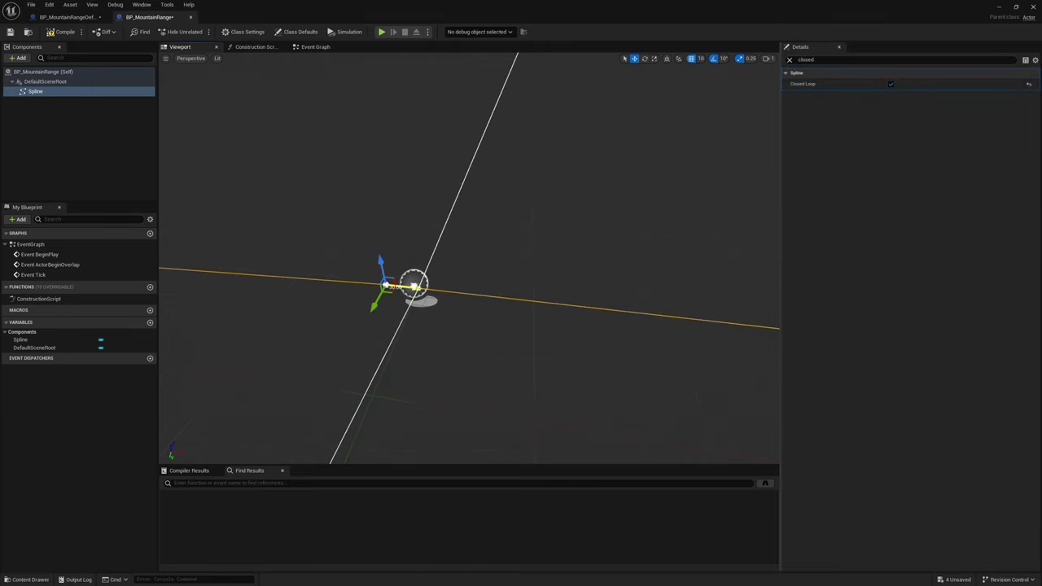
drag(399, 282, 308, 272)
key(Delete)
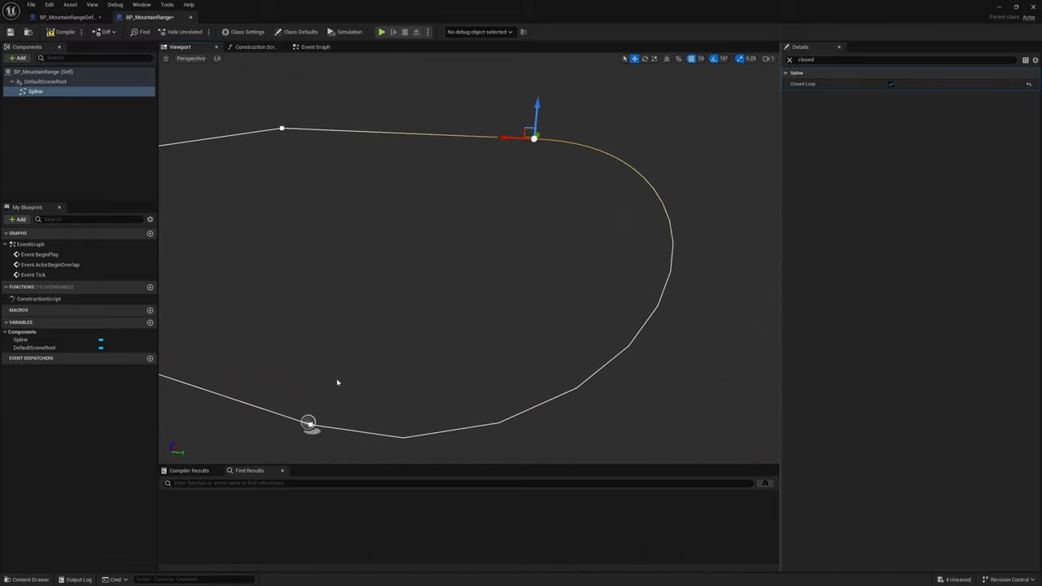
Change the spline point type of the start point at the actor's origin to Linear.
right_drag(338, 383, 372, 361)
right_click(372, 361)
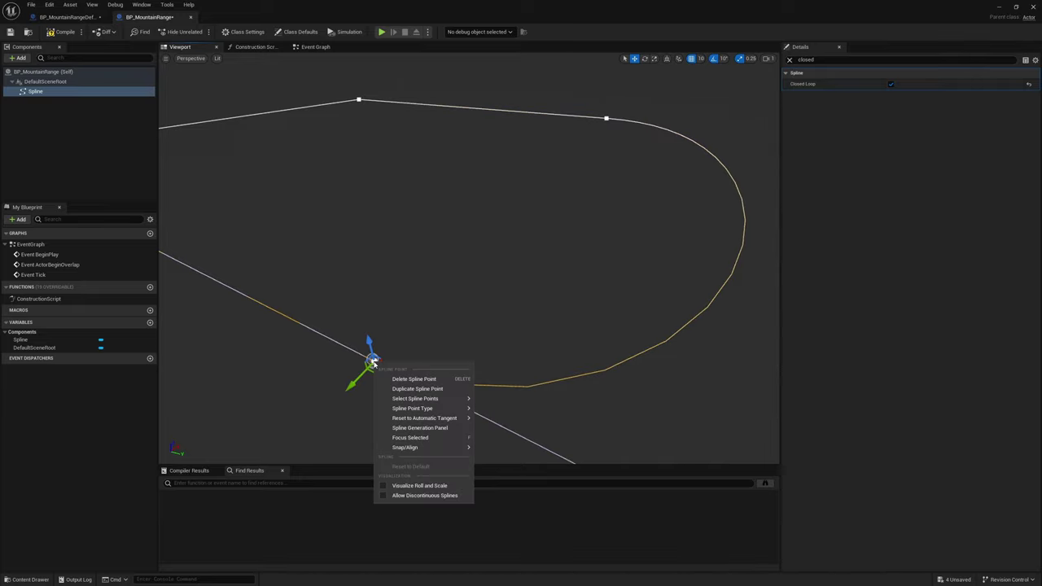
mouse_move(444, 408)
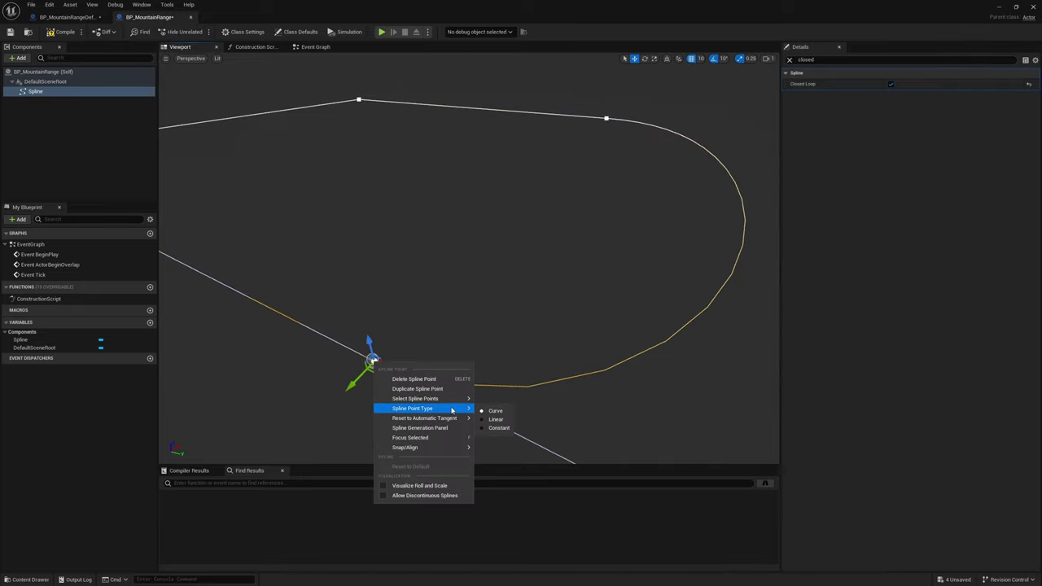
click(495, 418)
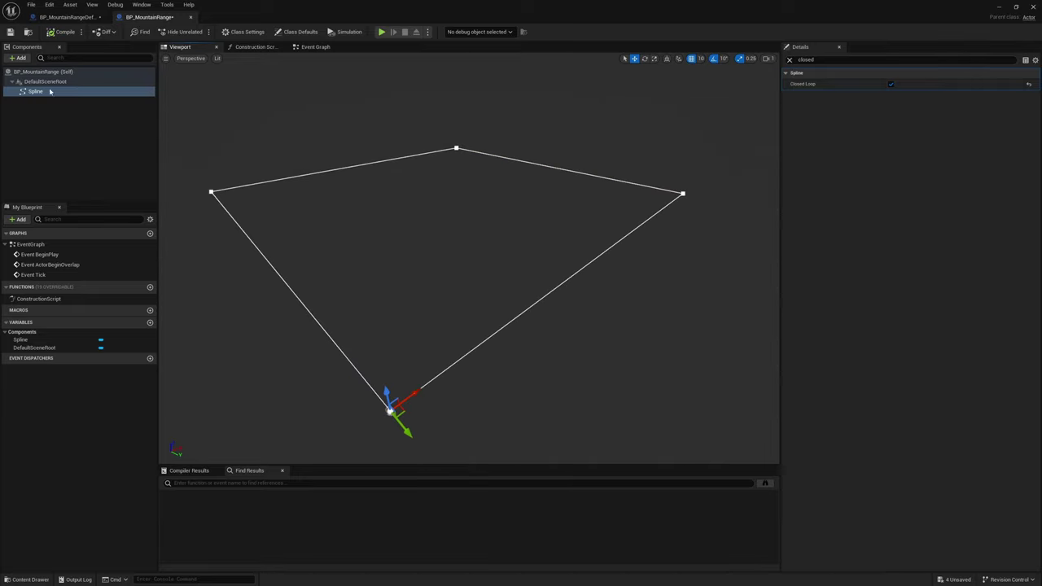
Add a PCG component to BP_MountainRange and assign PCG_MountainRange as its graph.
click(19, 58)
text(pc)
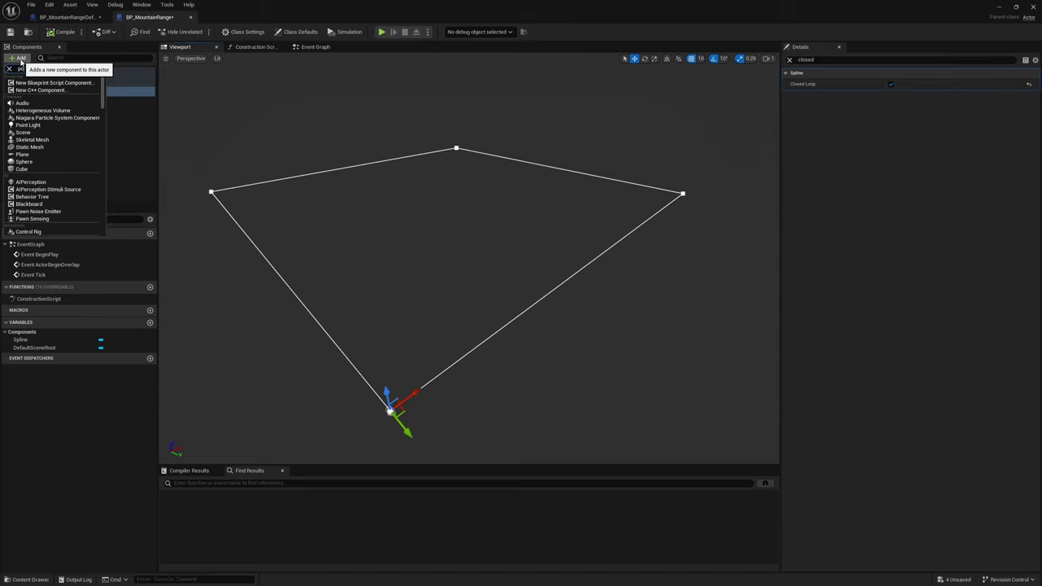
text(g)
key(Return)
click(914, 439)
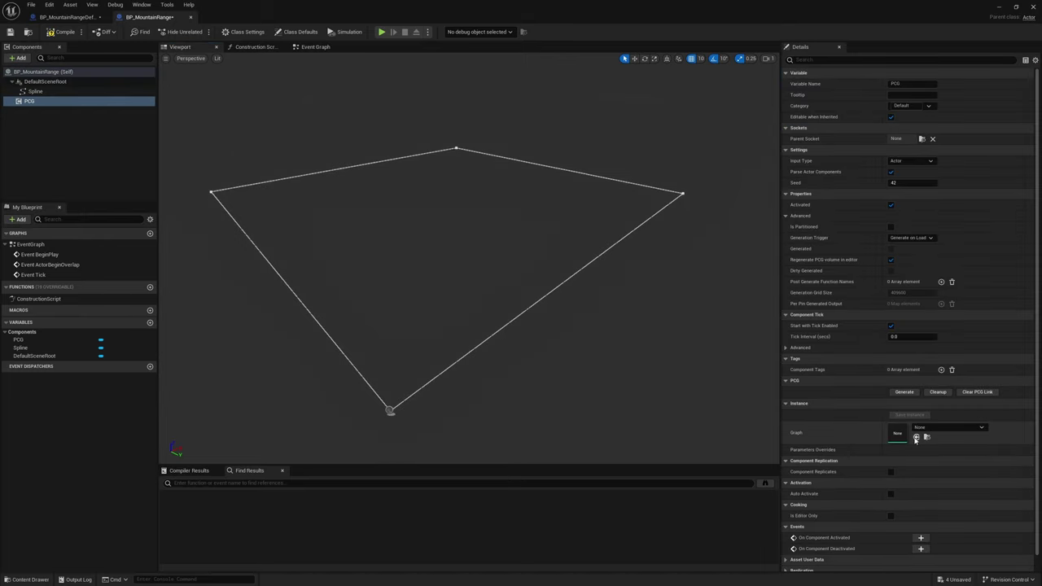
click(916, 437)
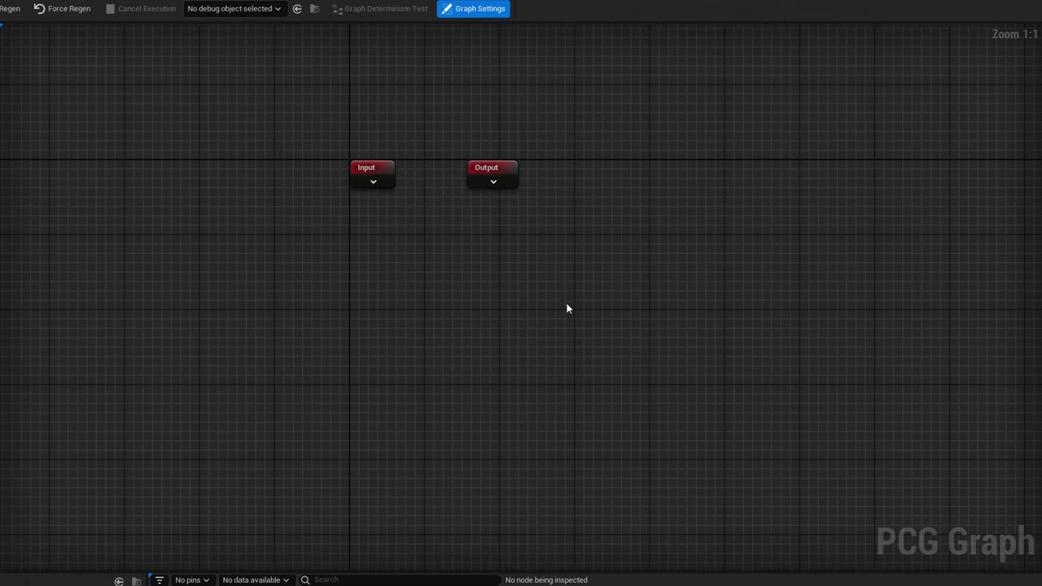
Add a Get Spline Data node to the PCG graph and connect its output to a new Spline Sampler node.
right_click(353, 330)
text(get spl)
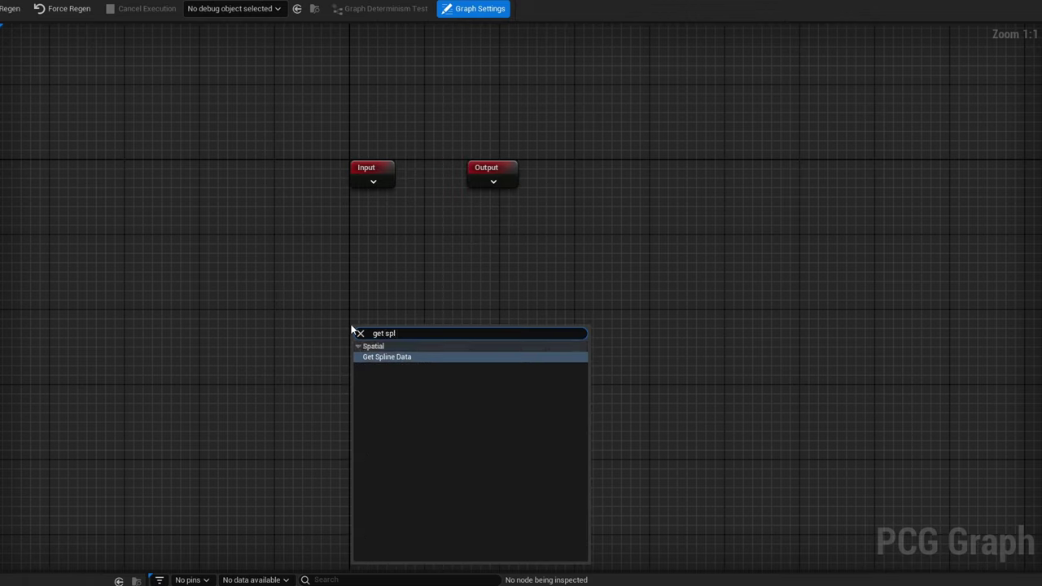
key(Return)
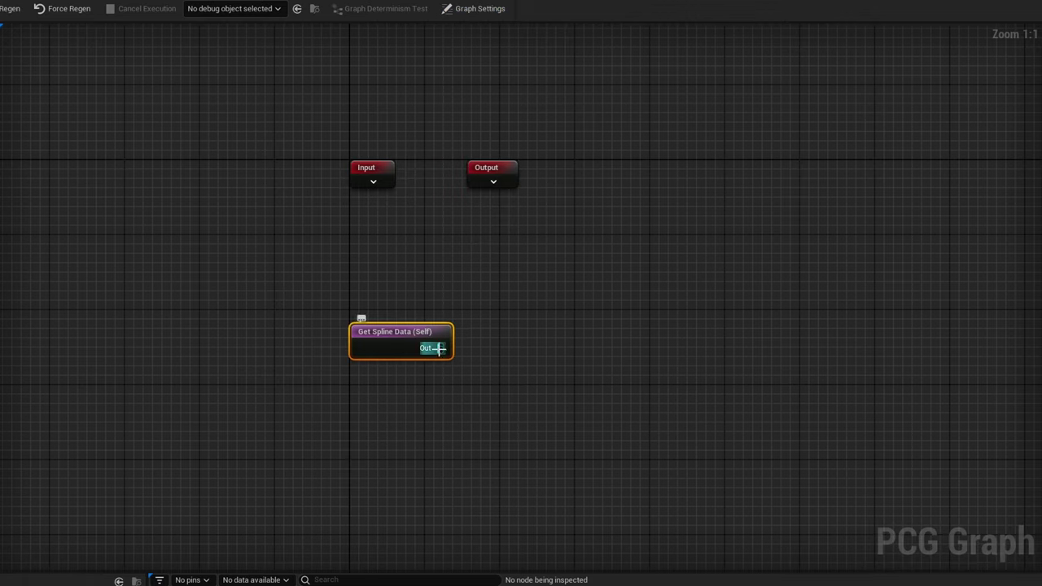
drag(439, 348, 506, 349)
text(spline sampler)
key(Return)
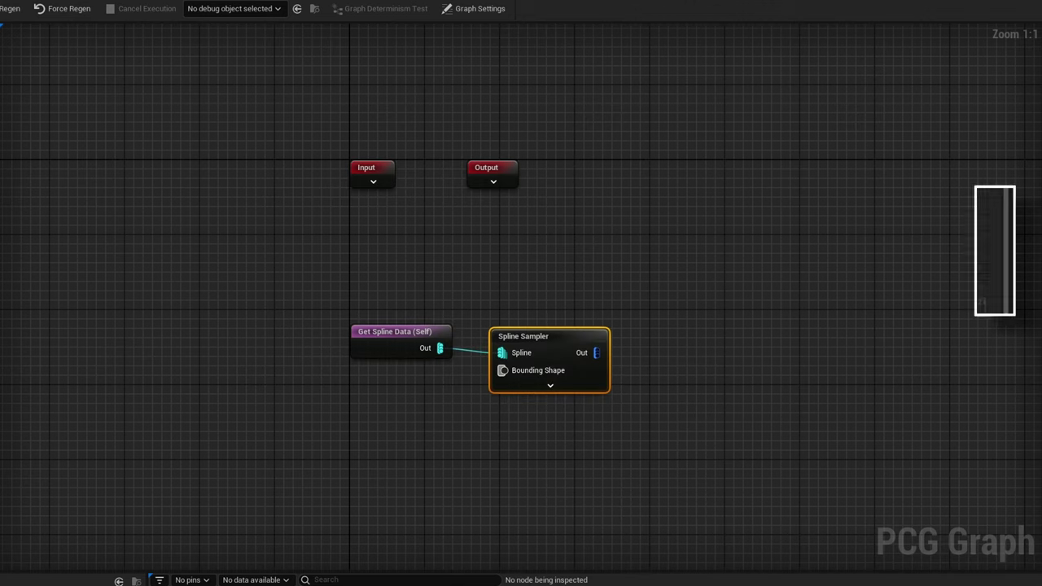
Set the Spline Sampler's Dimension to On Interior and inspect the sampled points in the level.
click(891, 59)
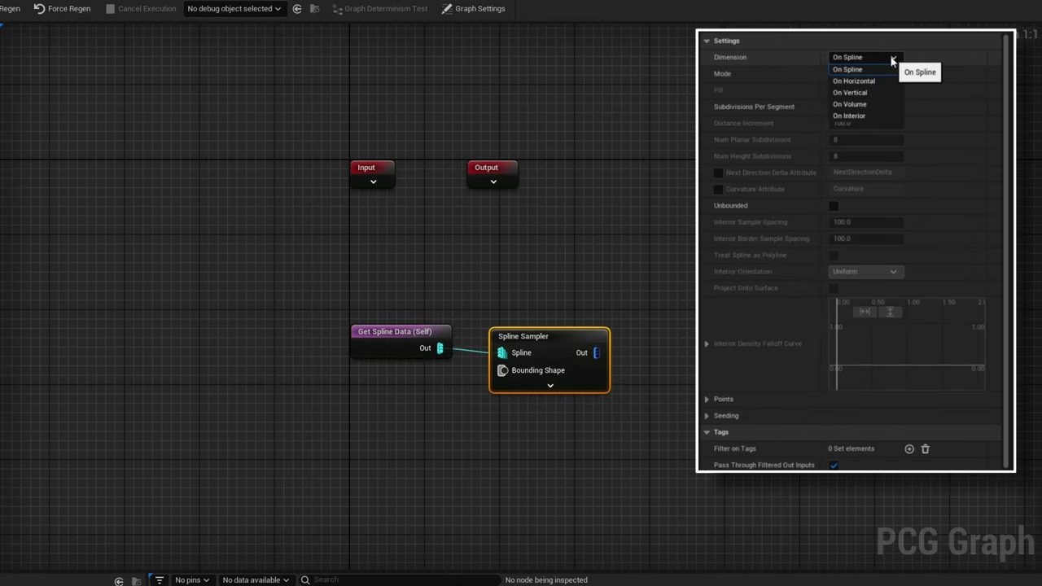
click(849, 115)
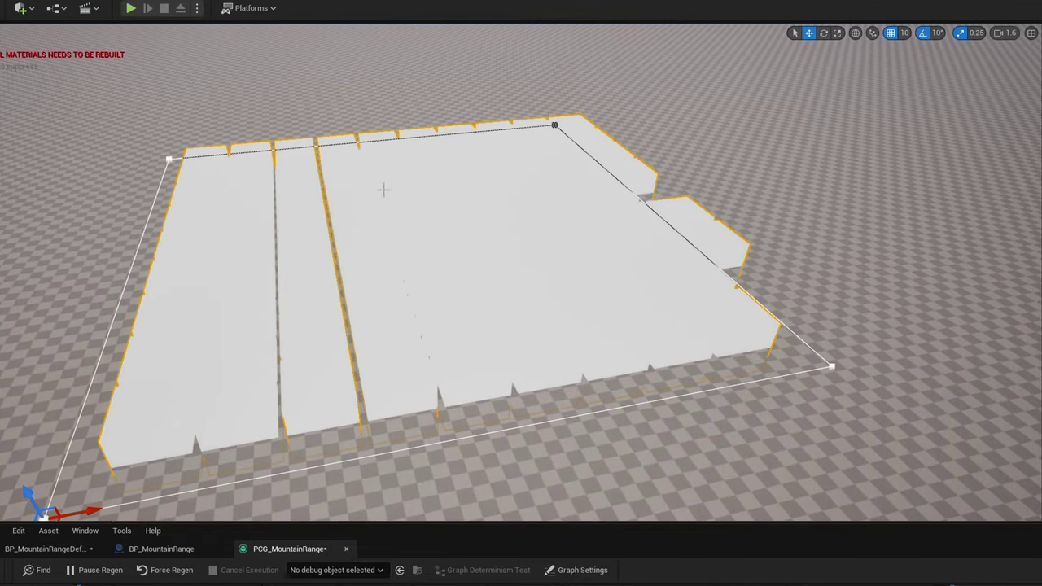
right_drag(579, 278, 515, 280)
drag(641, 530, 639, 1)
click(436, 388)
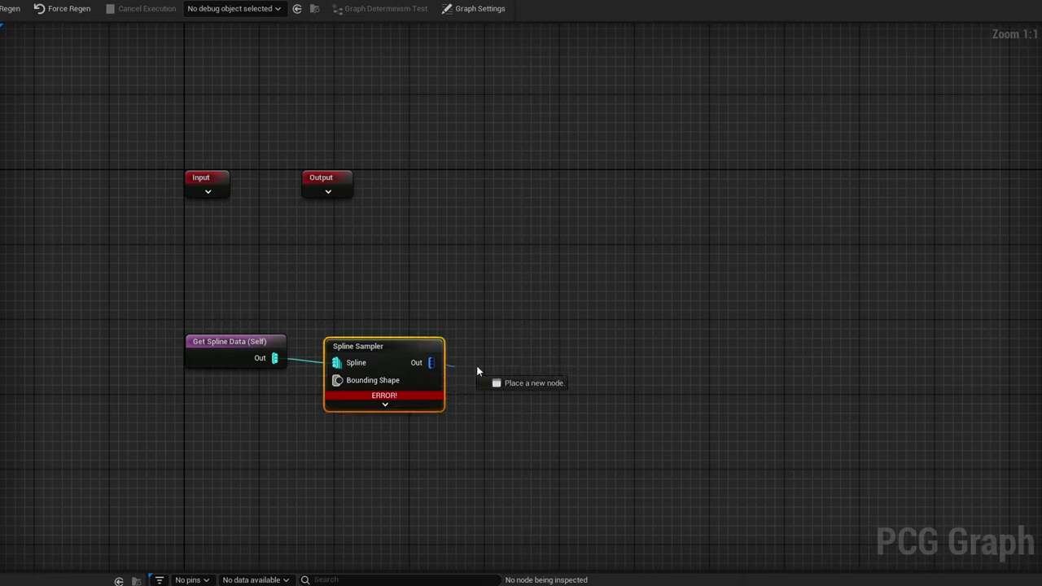
Connect a Select Points node to the Spline Sampler's output and set its Ratio to 0.25.
drag(477, 368, 543, 368)
text(sele)
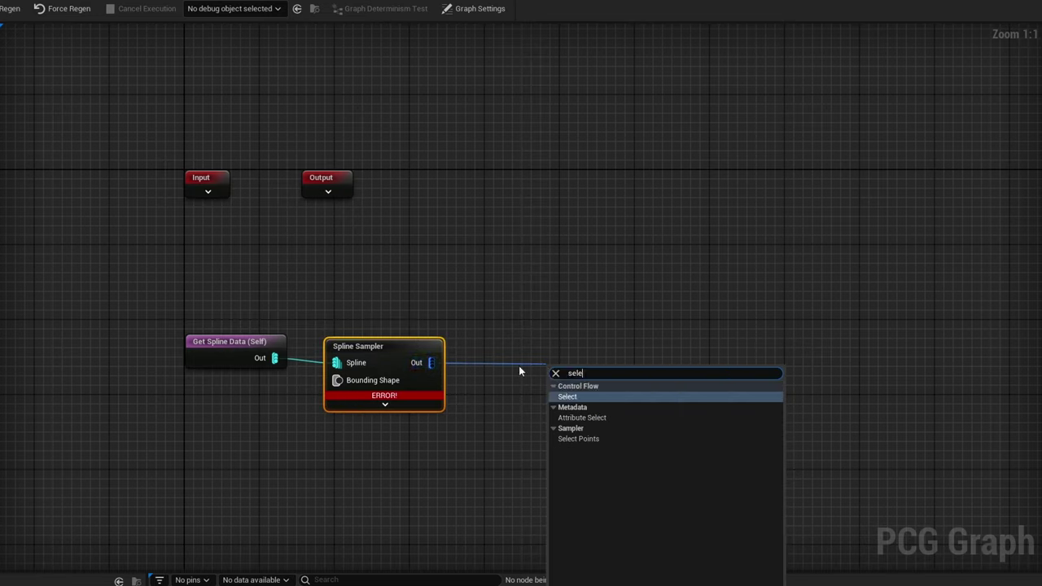
click(580, 439)
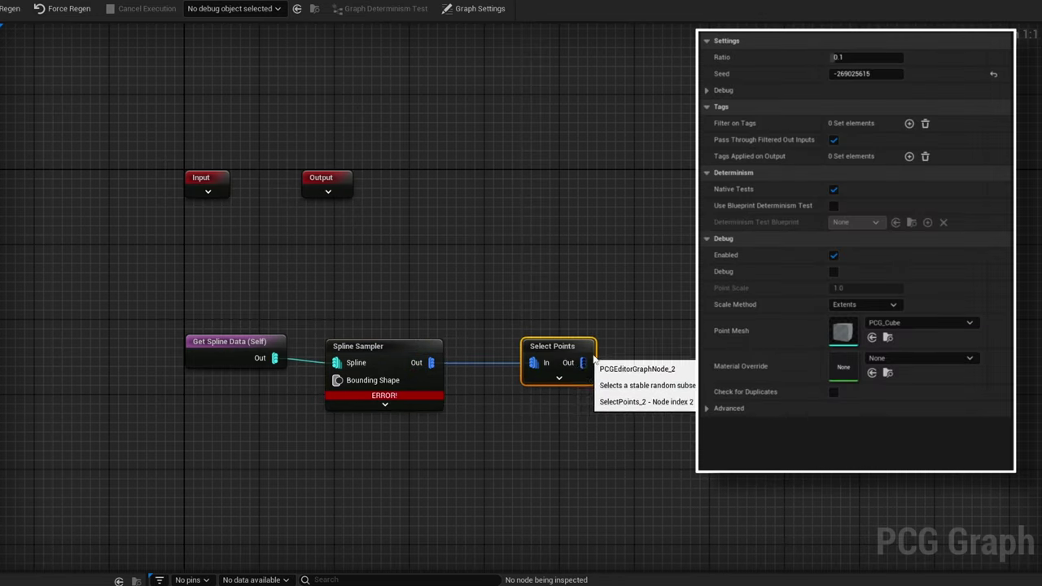
click(863, 60)
text(.25)
key(Return)
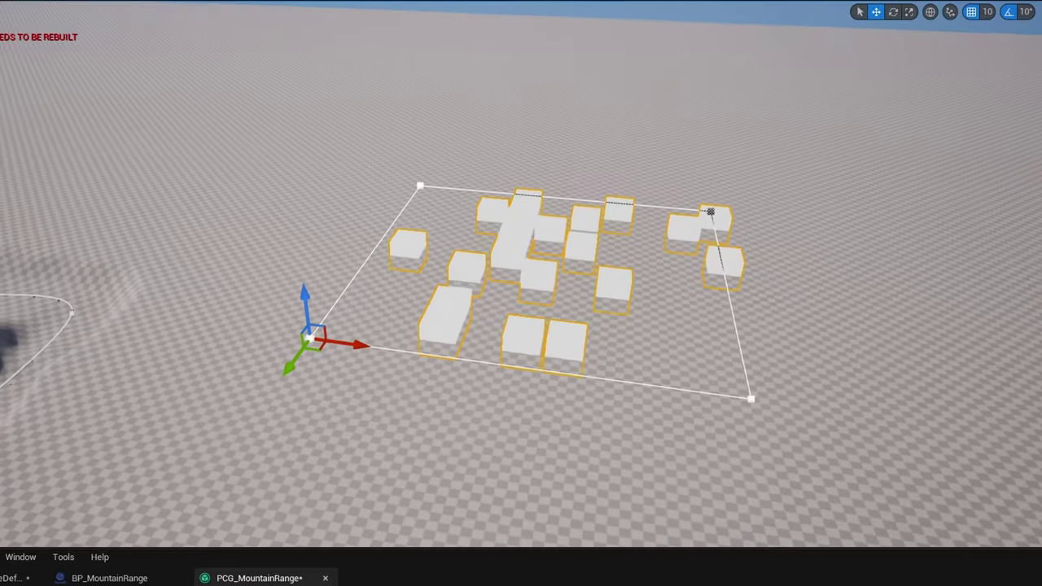
Enlarge the mountain range area in the level by moving the square spline's corner points outward.
right_drag(521, 276, 513, 228)
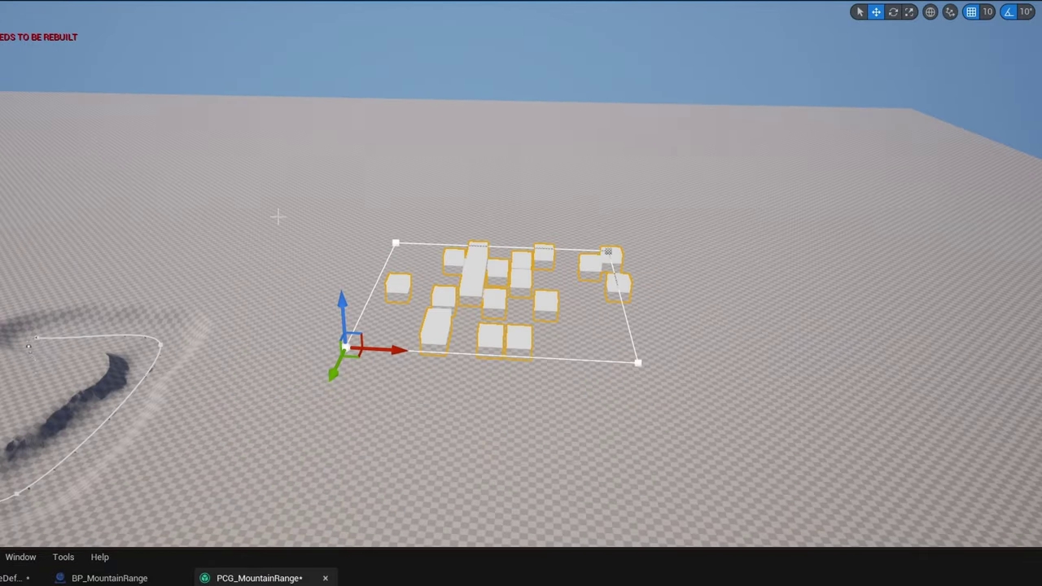
right_drag(667, 314, 700, 334)
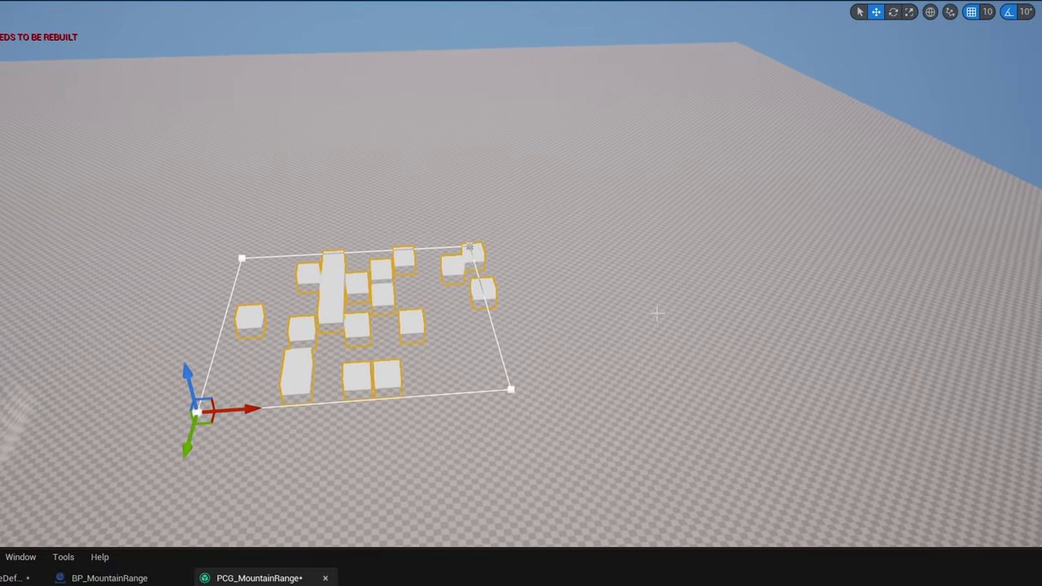
click(510, 396)
drag(560, 394, 1041, 355)
drag(518, 246, 341, 71)
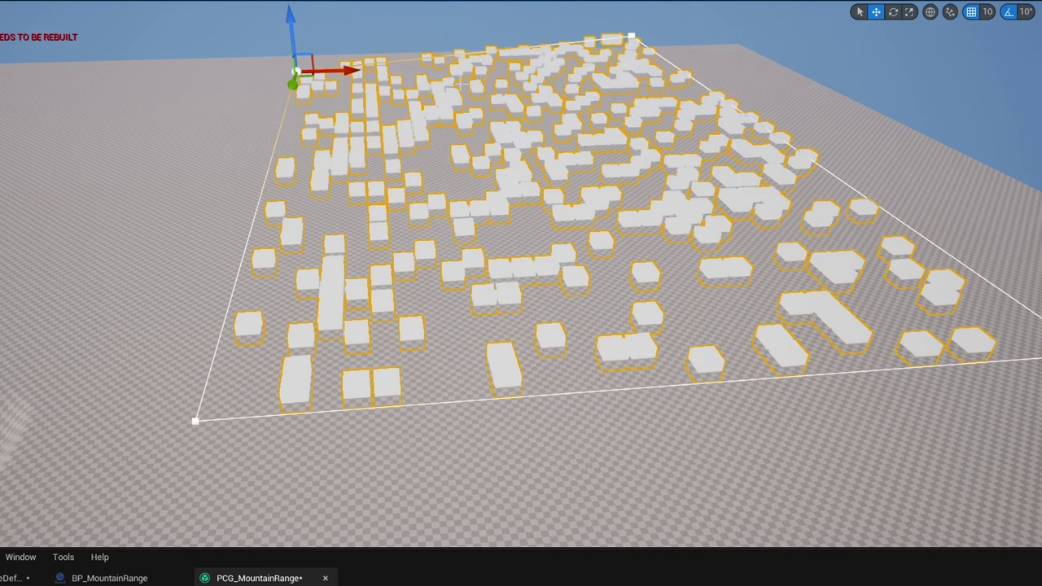
click(633, 32)
right_drag(633, 33, 733, 17)
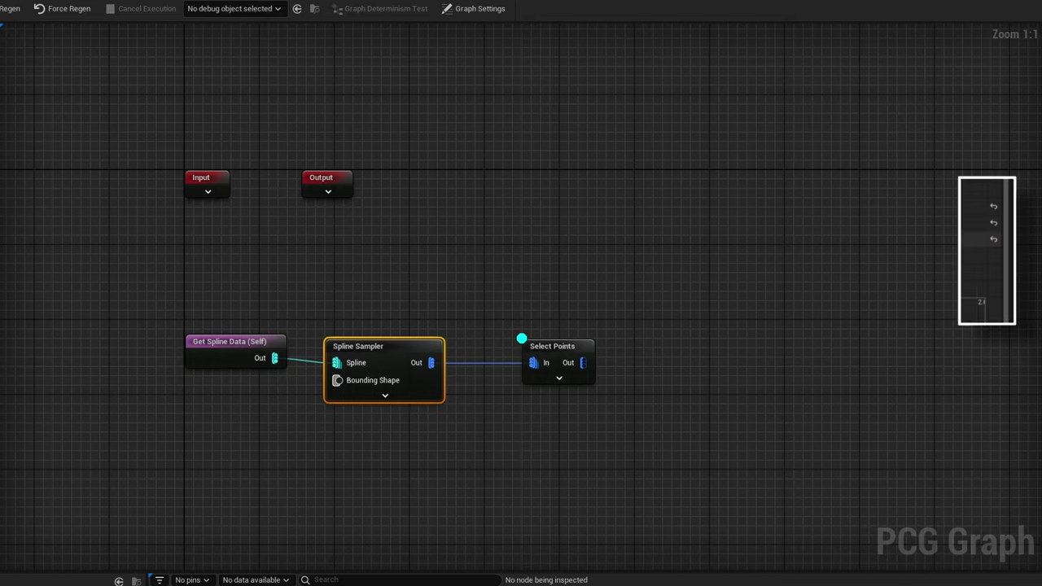
Set the Spline Sampler's Interior Sample Spacing to 1000 and Interior Border Sample Spacing to 950, and the Select Points Ratio to 0.1.
click(859, 222)
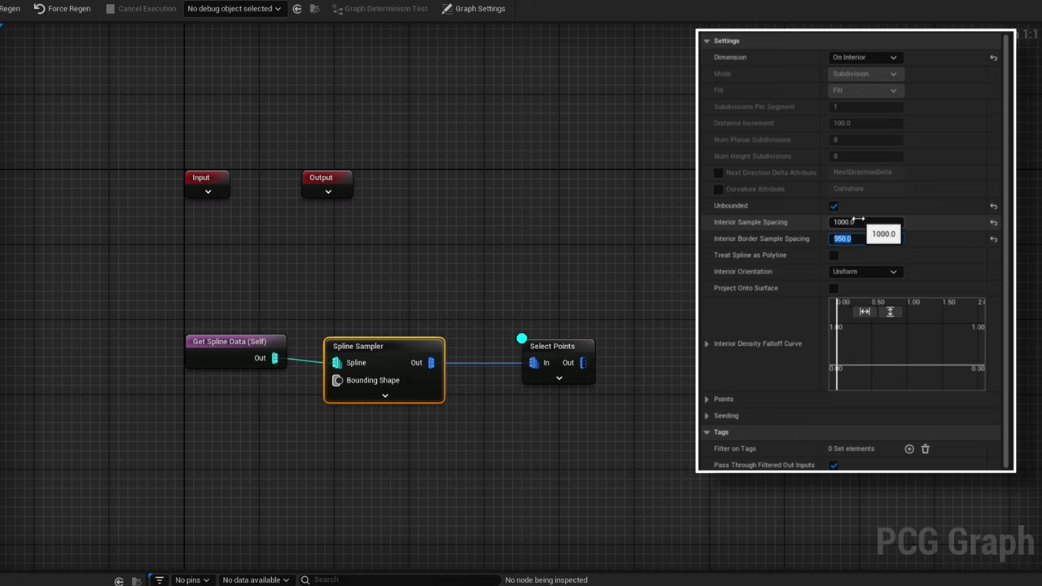
click(539, 373)
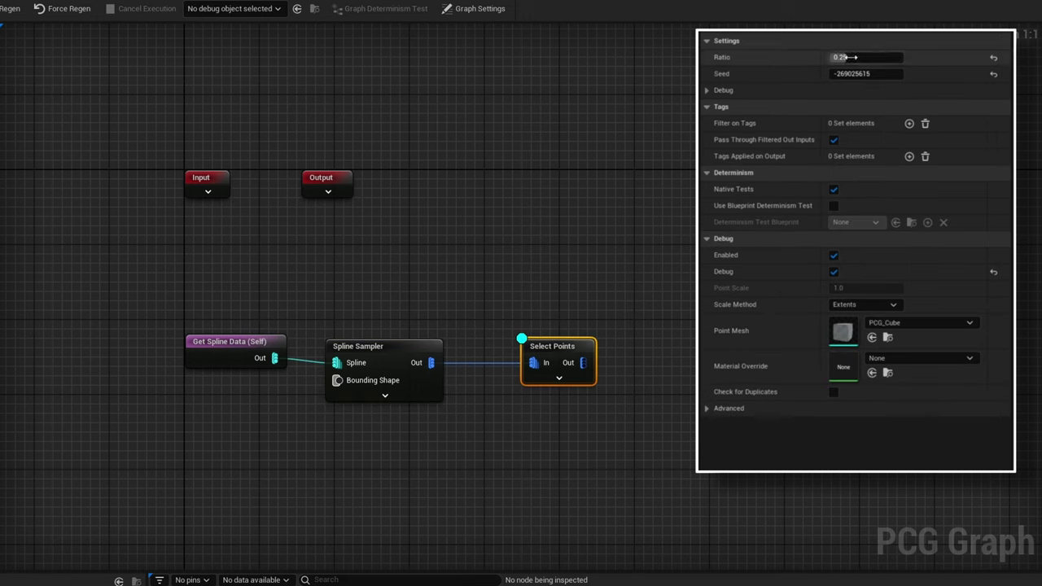
text(0.1)
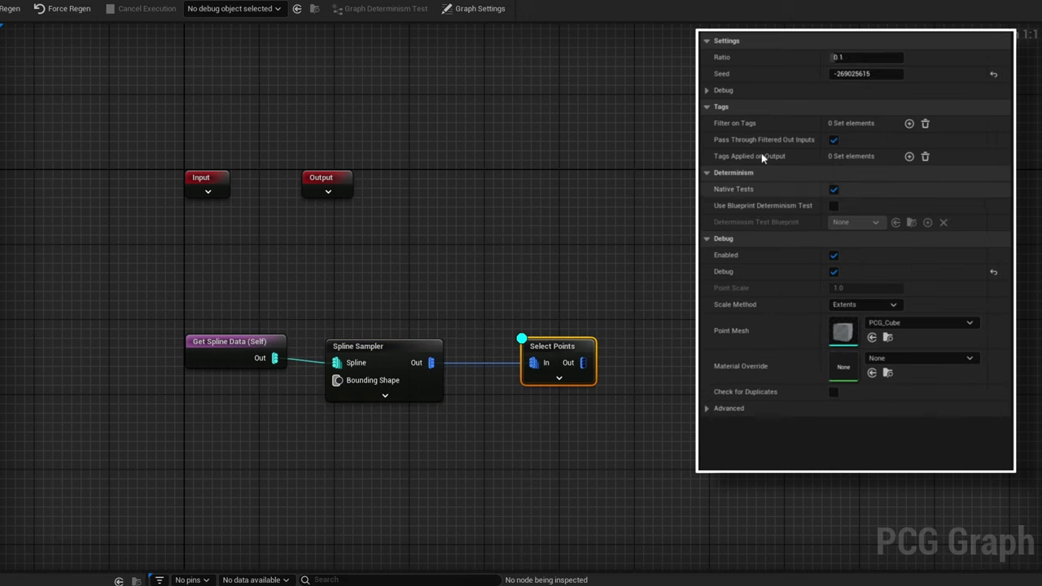
key(Return)
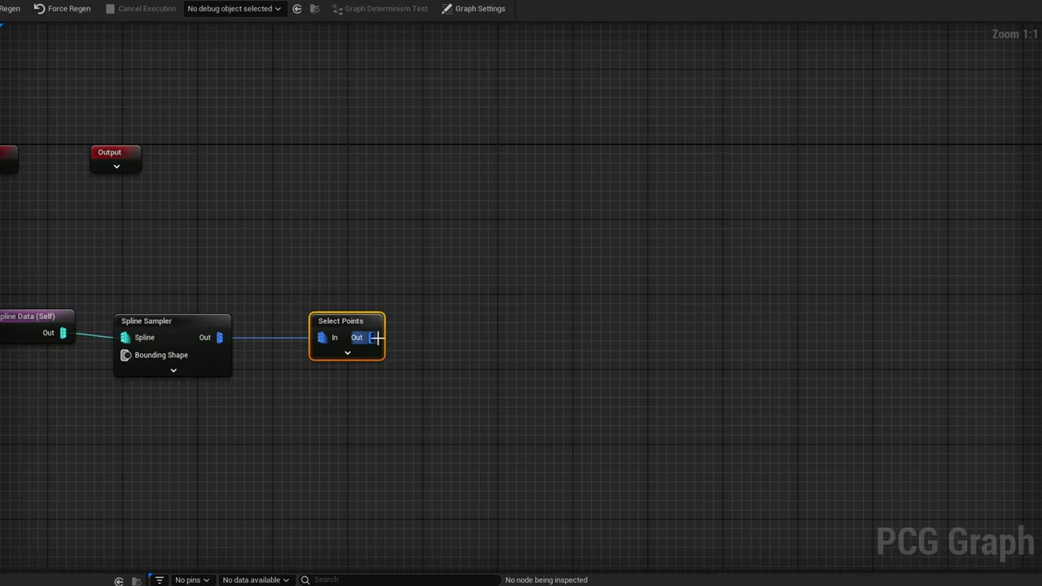
Connect a Transform Points node to the output of Select Points.
drag(377, 338, 530, 342)
text(tran)
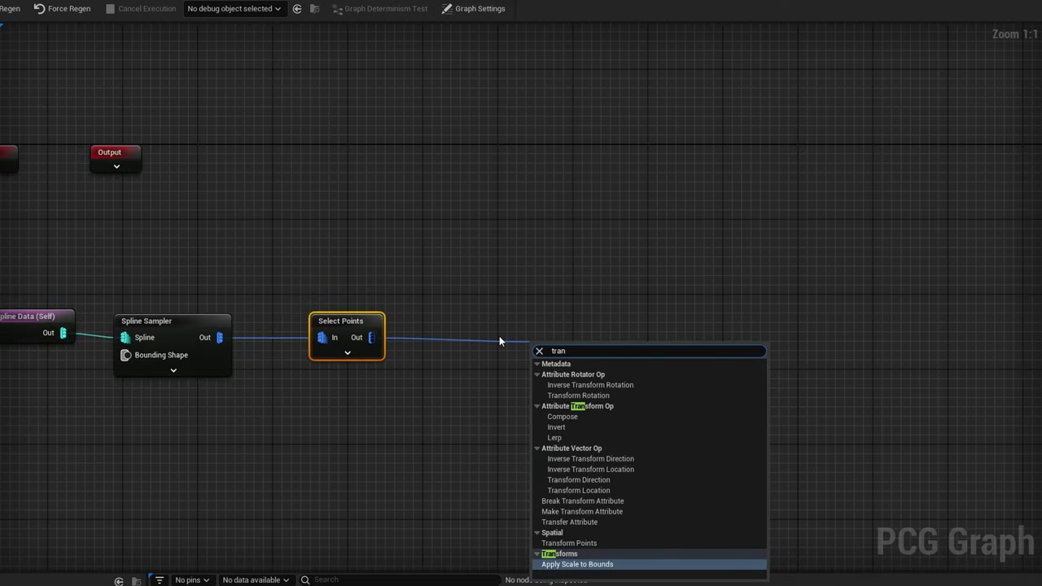
text(s)
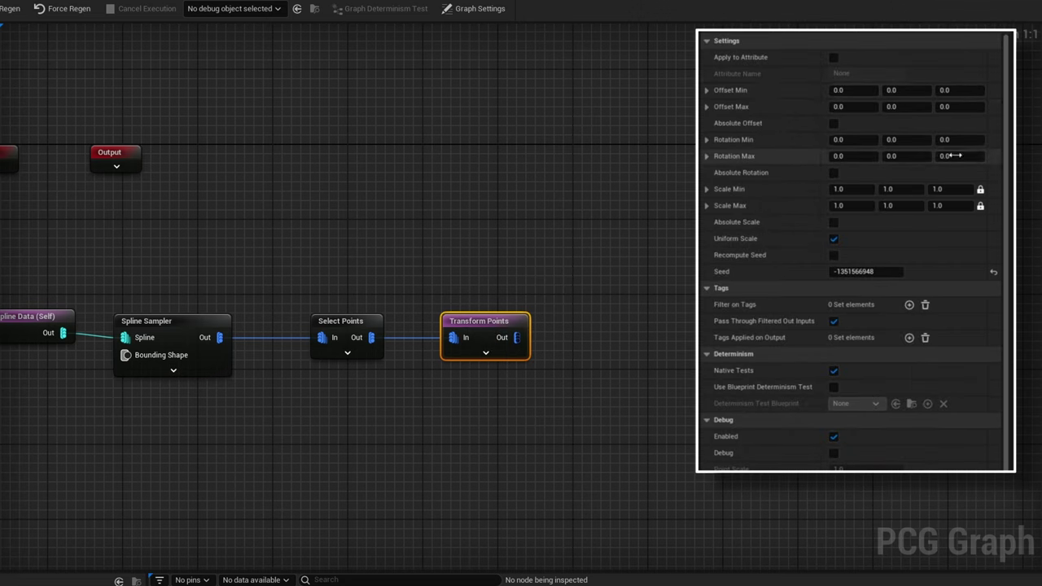
key(Return)
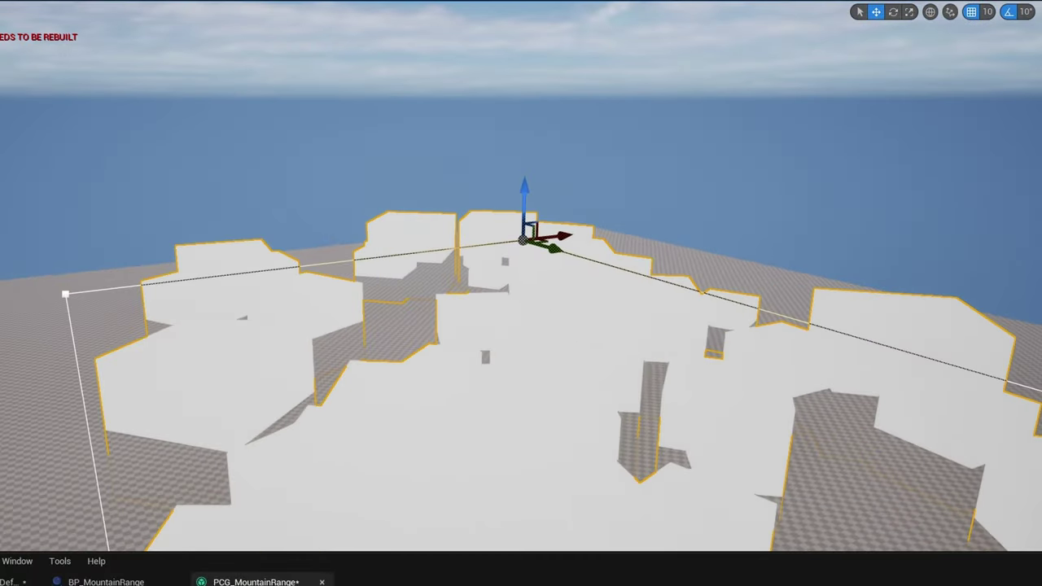
Inspect the transformed points in the level and raise the mountain range spline slightly.
right_drag(610, 226, 590, 215)
click(610, 225)
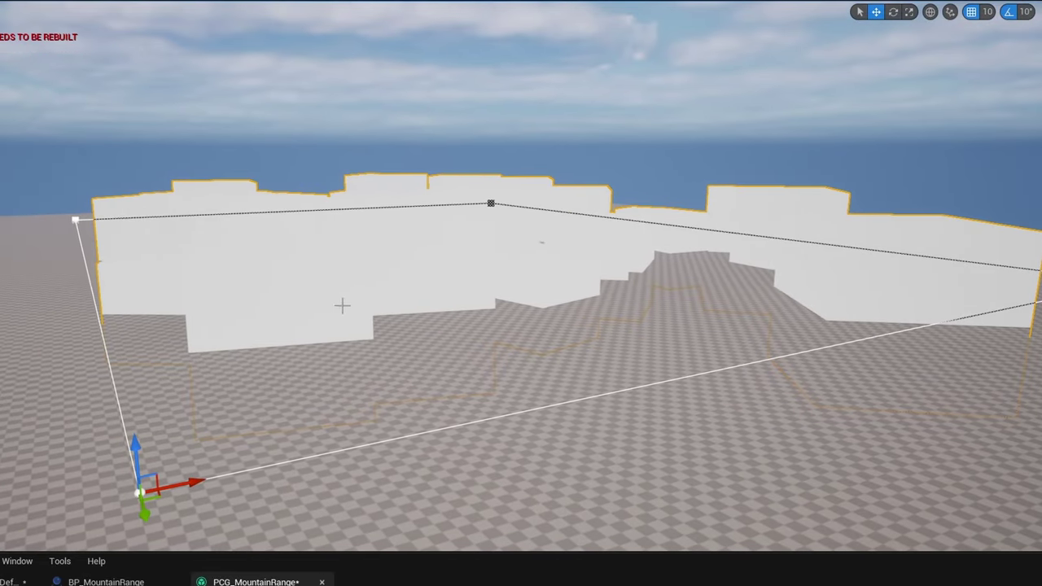
drag(130, 441, 132, 411)
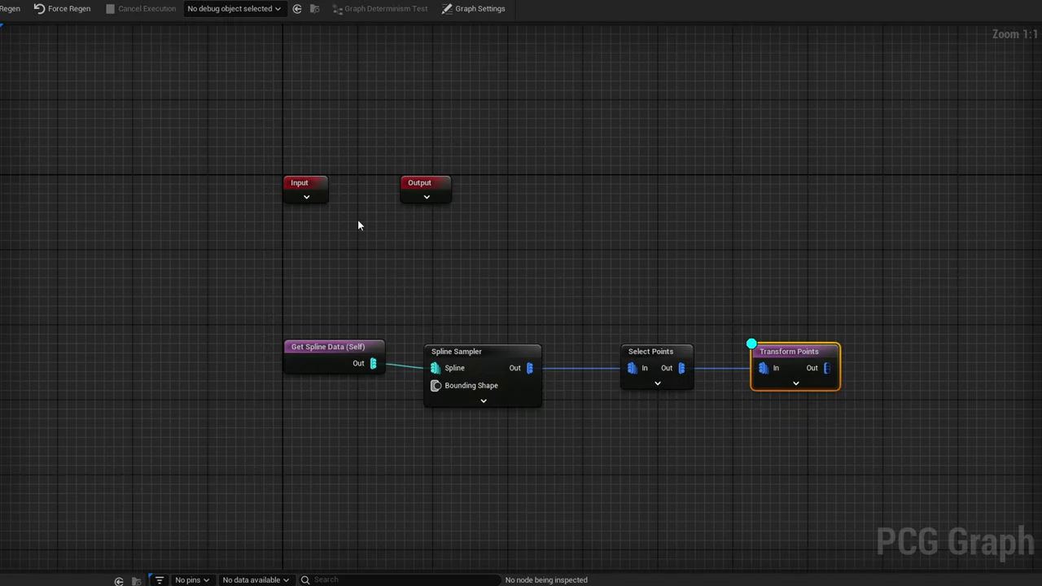
Check the graph Input node's pins and add a Projection node after Transform Points.
click(306, 197)
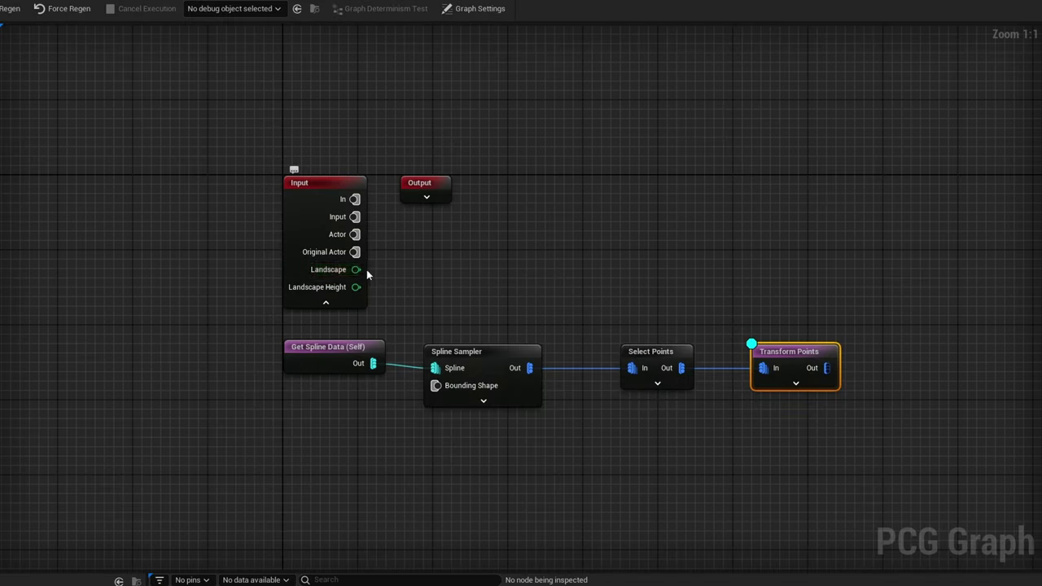
mouse_move(324, 274)
click(319, 304)
right_drag(568, 268, 497, 179)
click(492, 348)
right_drag(644, 348, 516, 391)
right_click(516, 391)
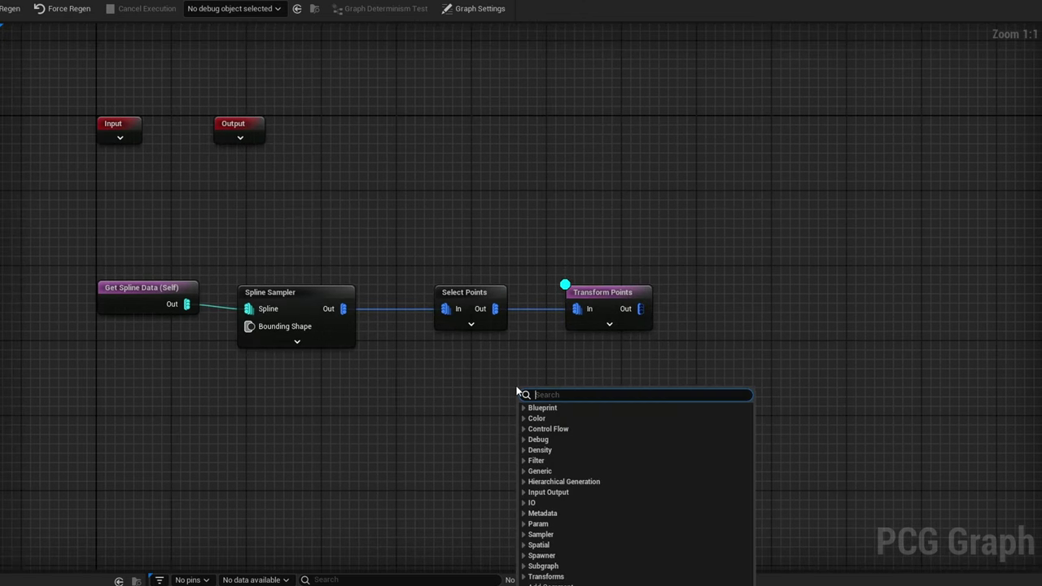
text(proj)
key(Return)
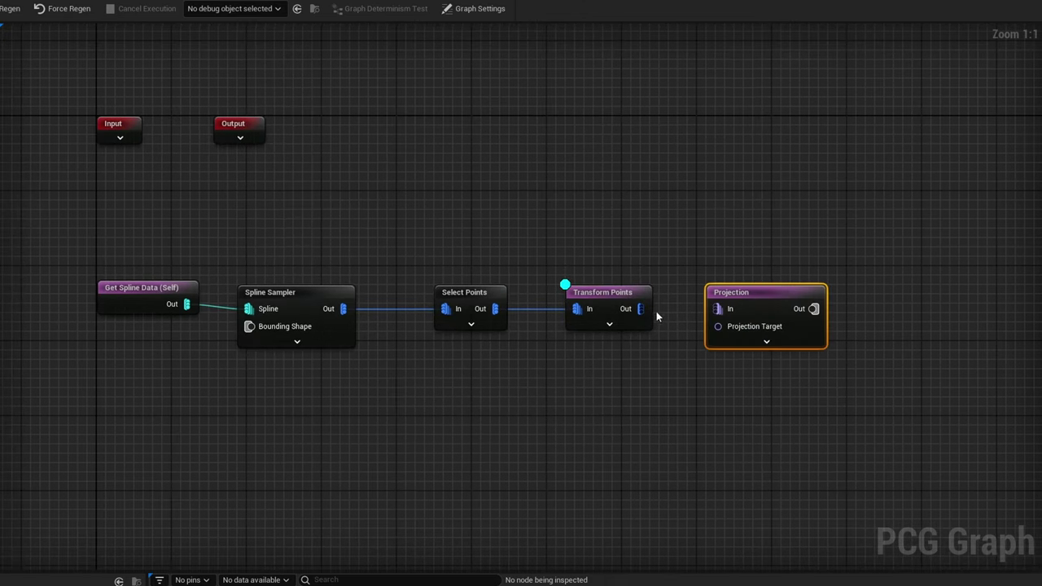
Connect Transform Points to the Projection input and feed a new Get Landscape Data node into its Projection Target.
drag(641, 309, 477, 450)
text(get lan)
key(Return)
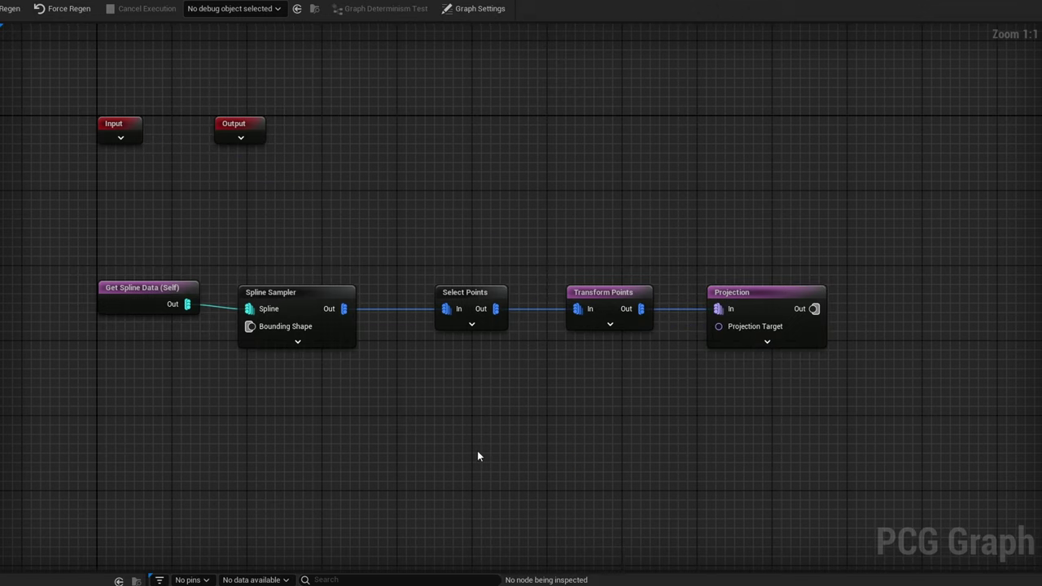
drag(544, 463, 719, 327)
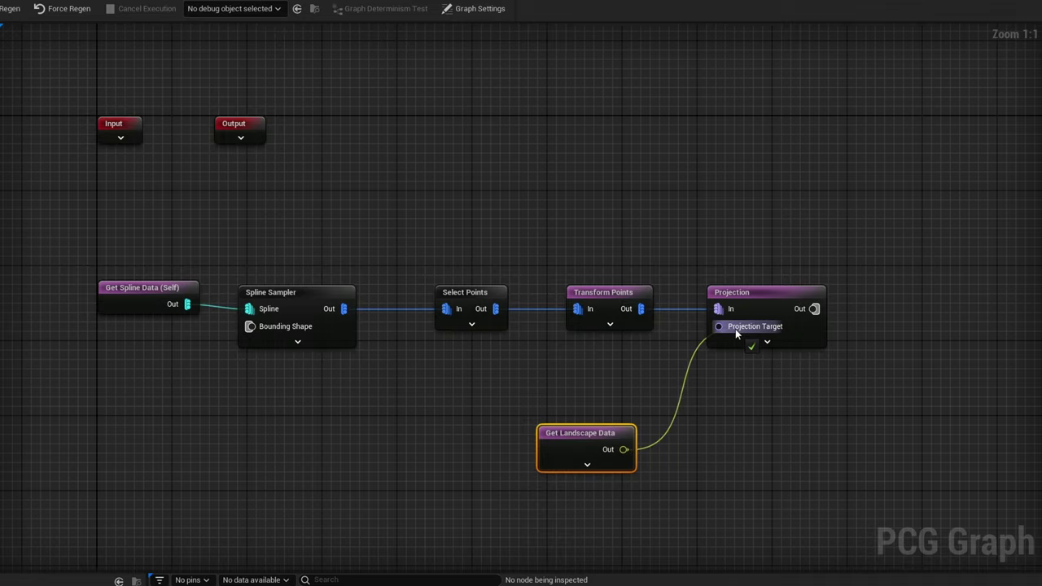
drag(610, 449, 620, 383)
click(773, 334)
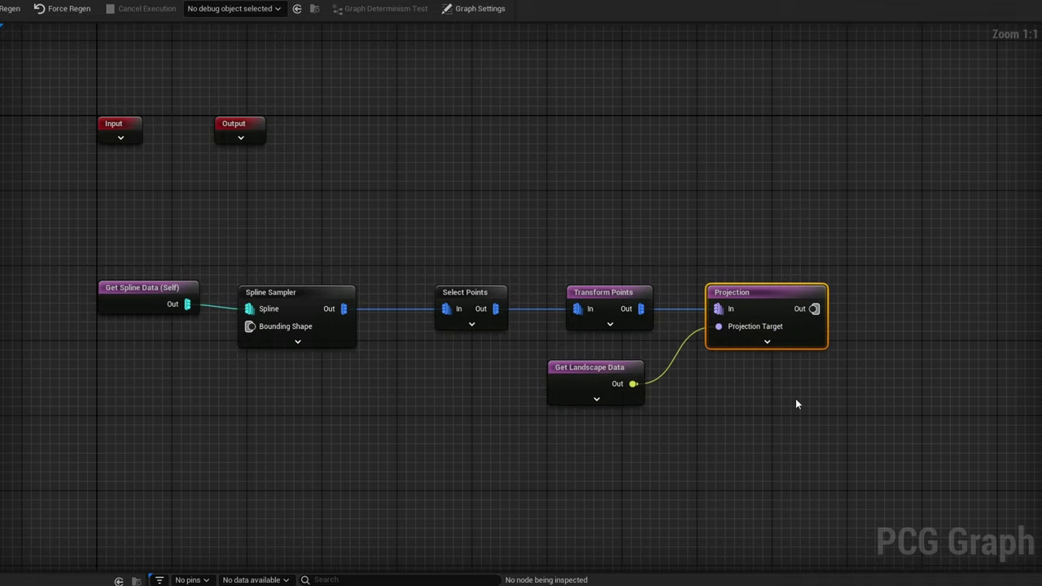
Enable debugging on the Projection node and raise and lower the mountain range spline to check how the points project onto the landscape.
key(d)
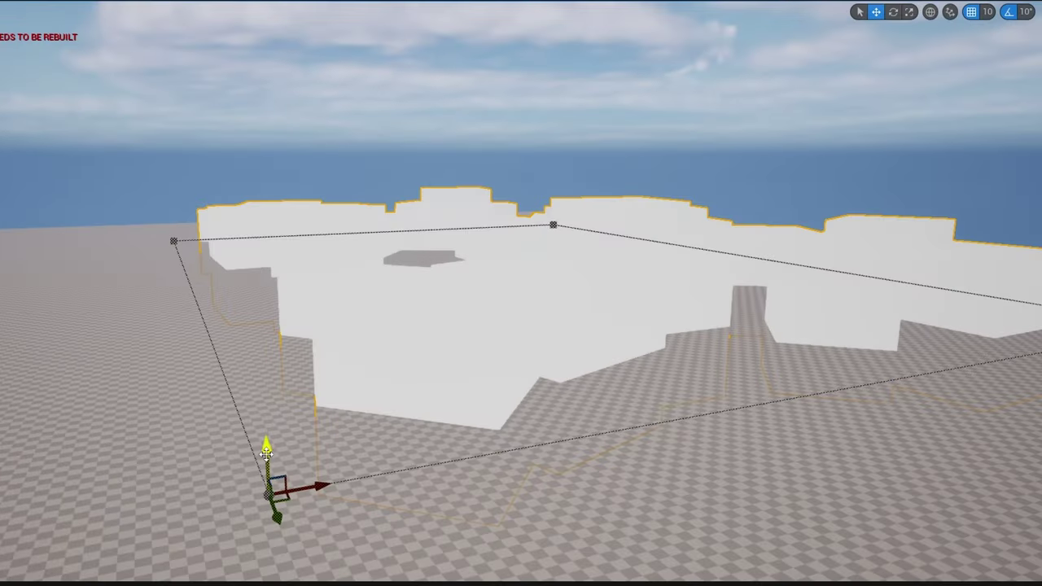
drag(266, 454, 266, 418)
right_drag(273, 417, 257, 417)
drag(305, 400, 302, 337)
mouse_move(302, 337)
right_down()
mouse_move(261, 294)
mouse_move(257, 269)
mouse_move(289, 323)
right_up()
key(a)
key(e)
key(q)
key(d)
key(e)
key(a)
drag(280, 243, 273, 306)
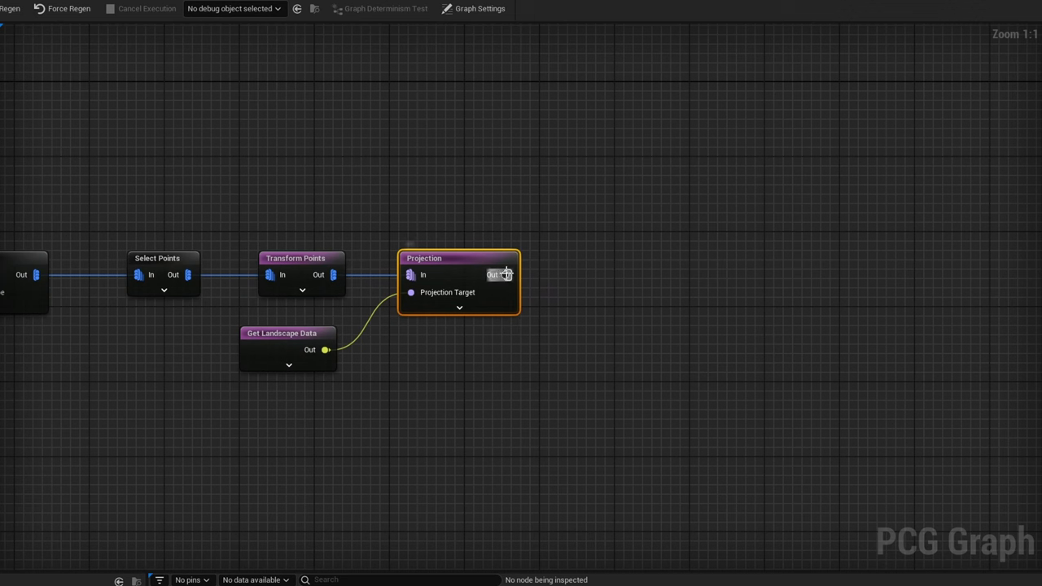
Add a Spawn Actor node after Projection with BP_MountainRangeDeform as template class, spawning separate actors instead of collapsing them.
drag(505, 274, 708, 273)
text(spawn)
key(Return)
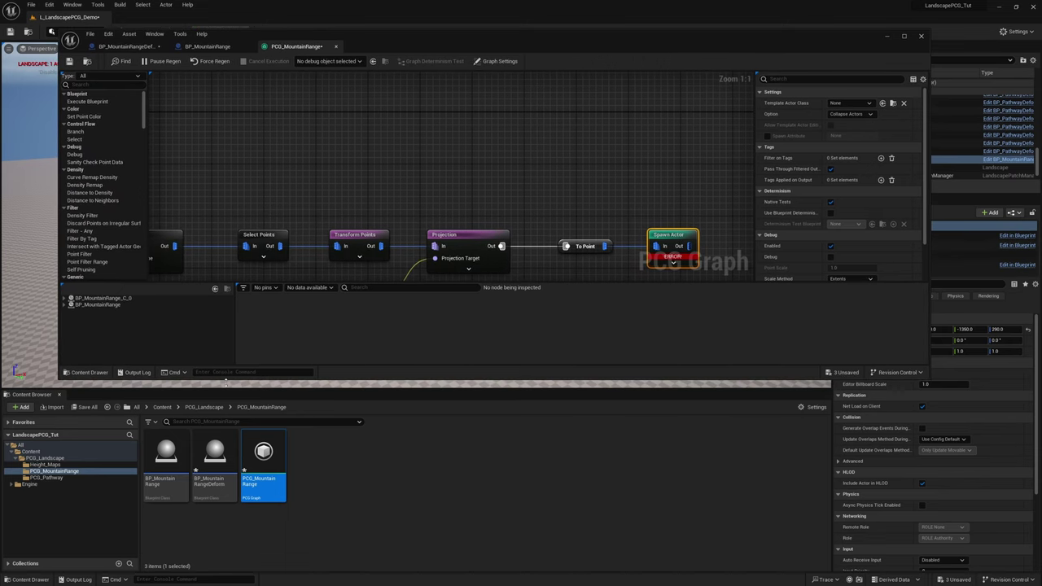
click(214, 464)
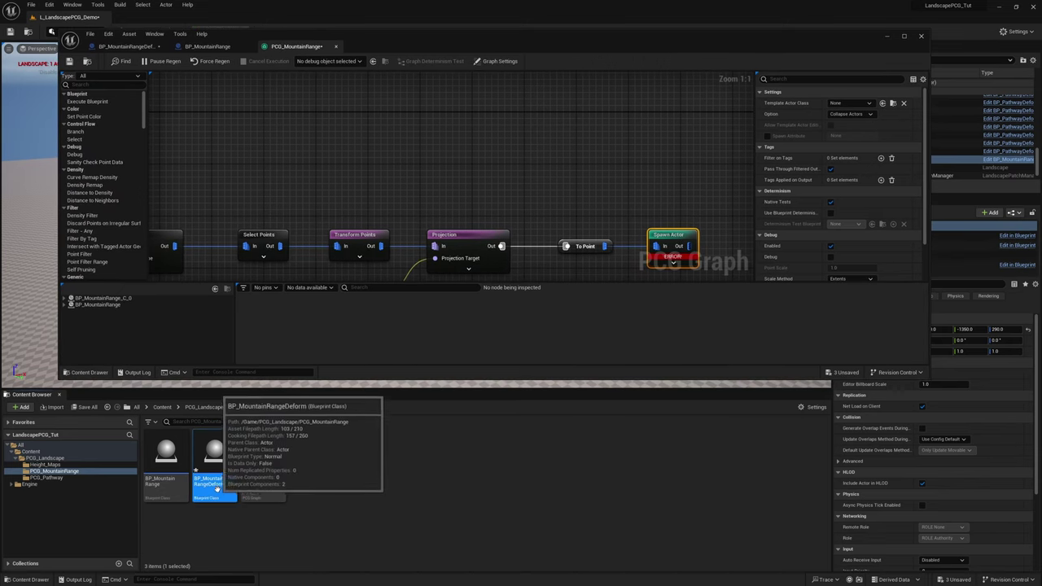
click(883, 104)
click(850, 114)
click(850, 135)
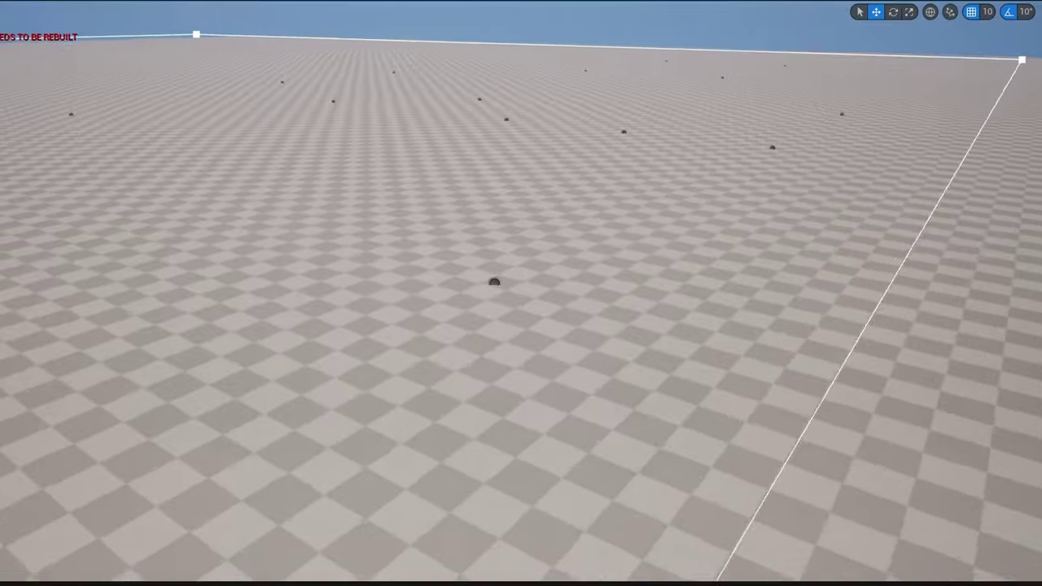
Examine the deform actors spawned inside the mountain range spline in the level.
right_drag(562, 339, 562, 273)
key(w)
click(563, 340)
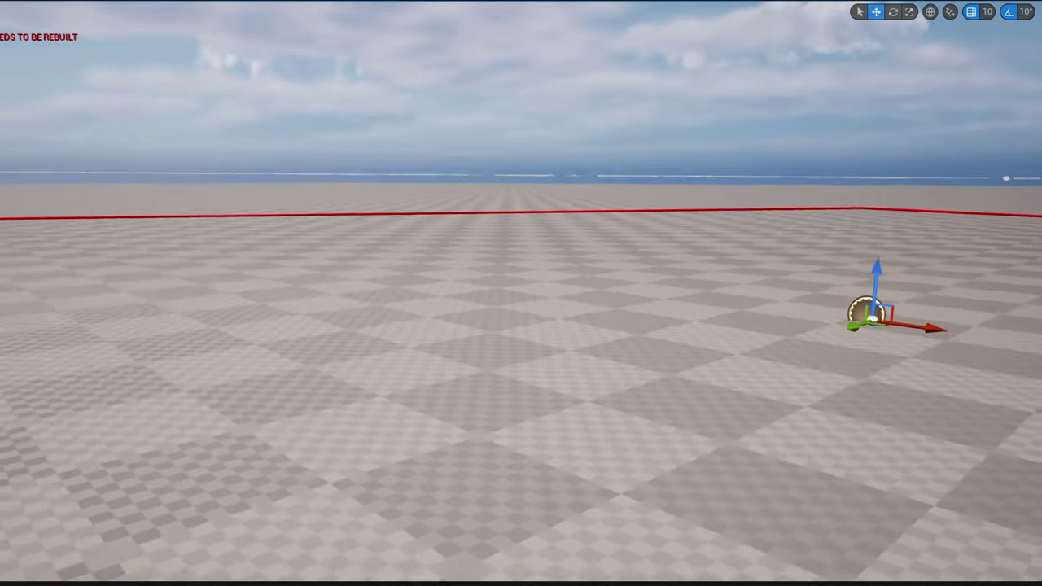
mouse_move(741, 350)
right_down()
mouse_move(773, 391)
mouse_move(778, 448)
mouse_move(753, 358)
mouse_move(740, 350)
right_up()
key(w)
click(644, 369)
mouse_move(626, 319)
right_down()
mouse_move(618, 261)
mouse_move(627, 319)
right_up()
key(s)
drag(557, 277, 604, 236)
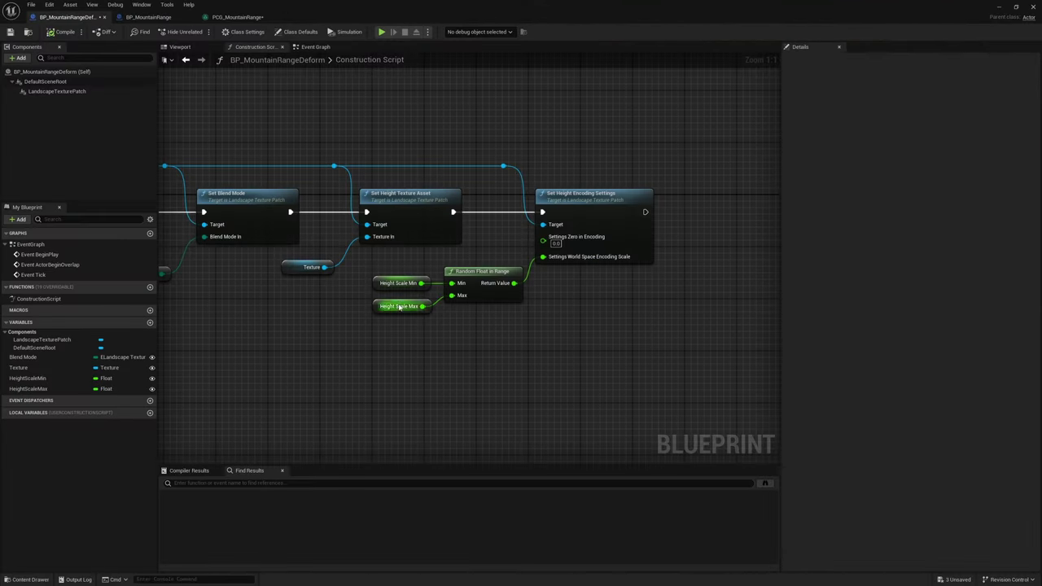
Set the default values of BP_MountainRangeDeform's height scale variables, giving HeightScaleMax 2000.
click(398, 283)
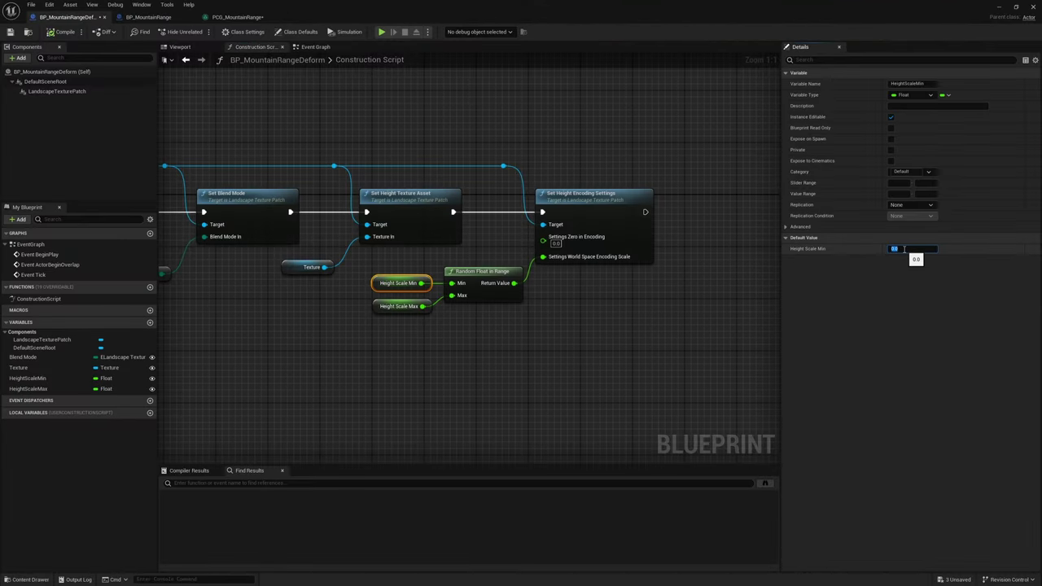
click(399, 306)
click(910, 244)
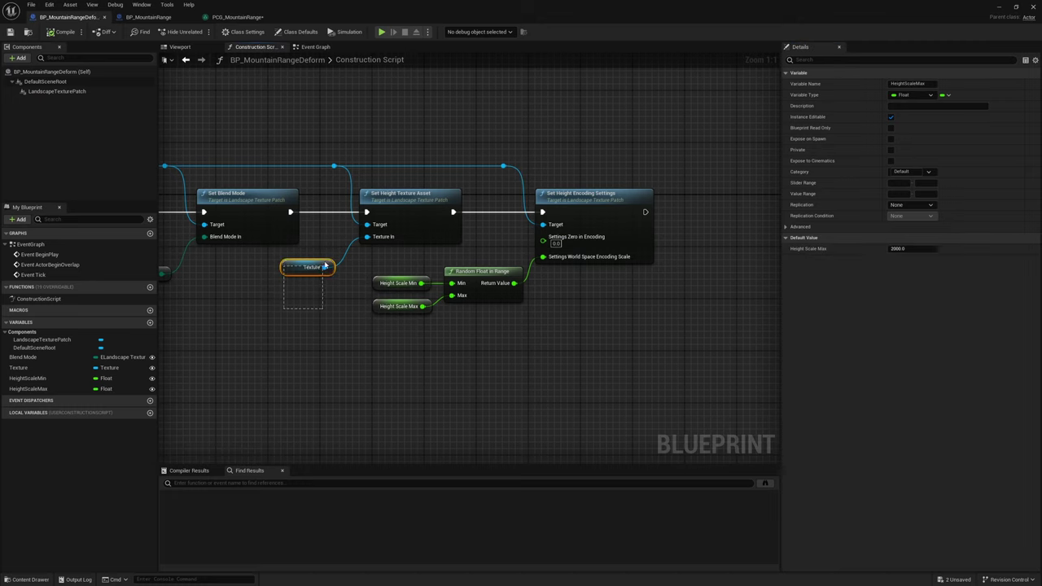
Assign T_HeightMap as the default value of the Texture variable in BP_MountainRangeDeform and compile the blueprint.
drag(331, 267, 314, 293)
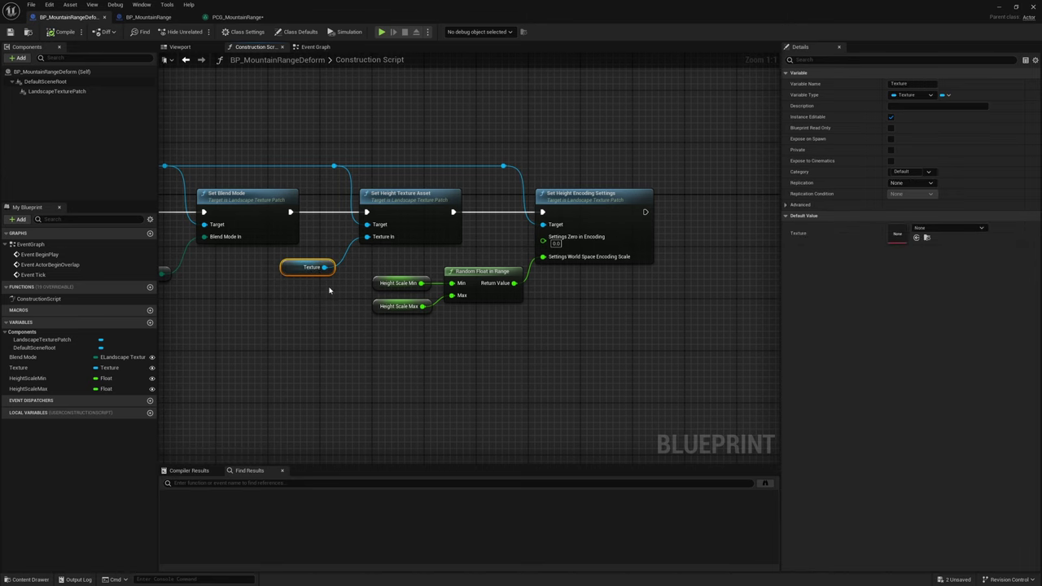
double_click(463, 18)
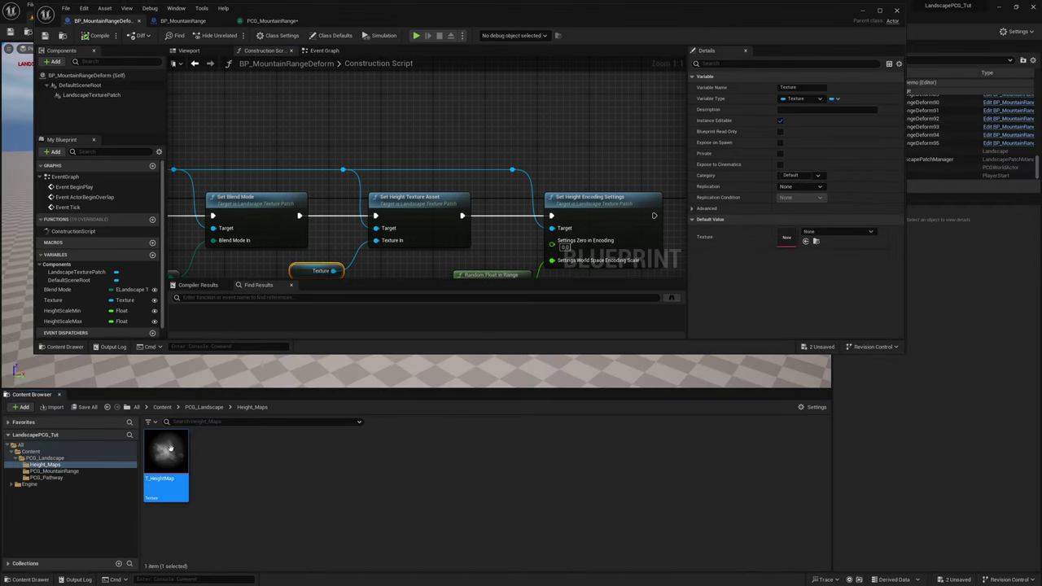
click(807, 241)
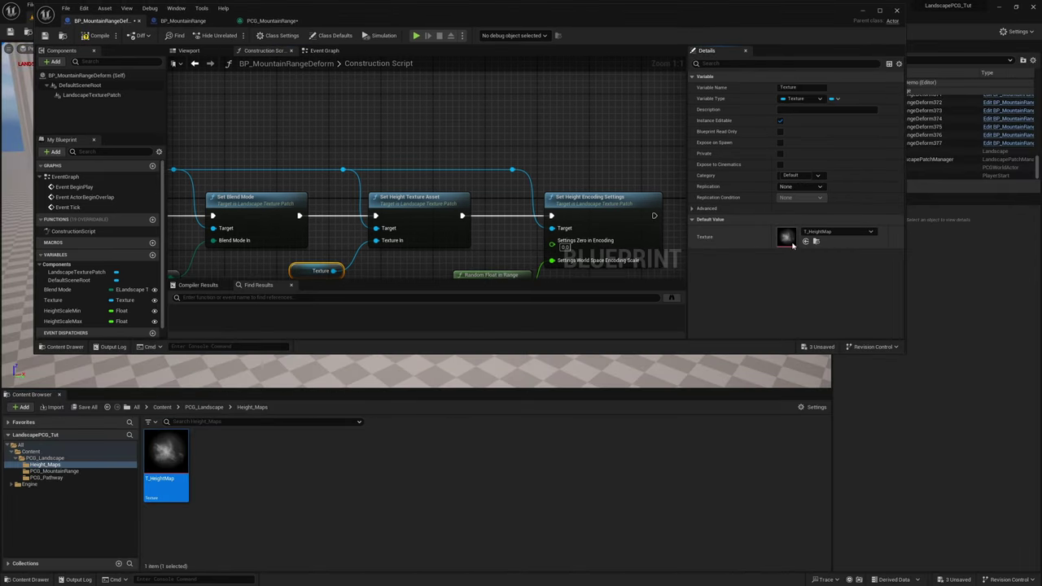
click(96, 37)
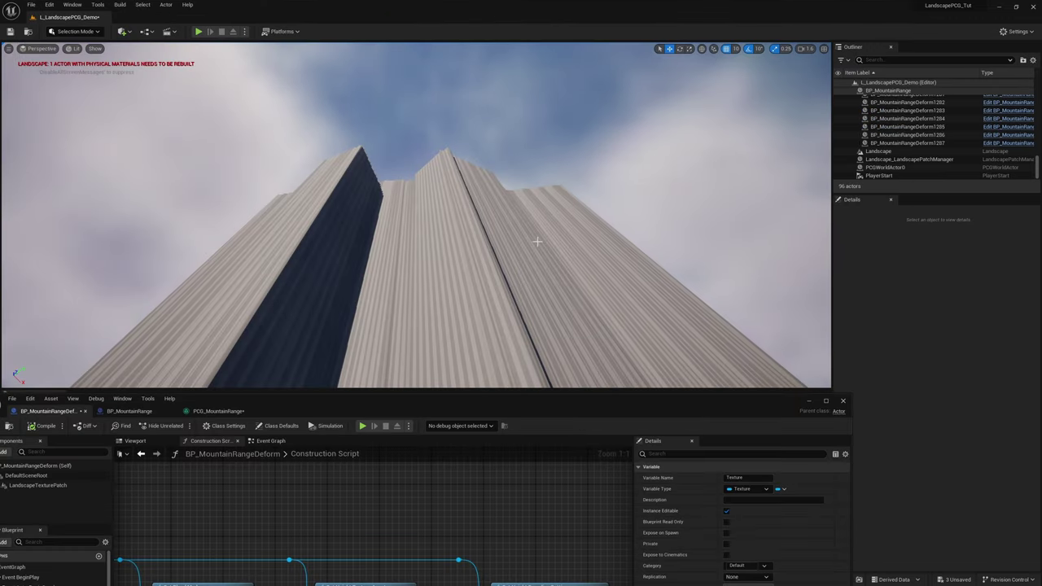
Shift BP_MountainRange slightly in the level to regenerate it and inspect the resulting terrain.
right_drag(556, 235, 395, 255)
click(395, 255)
drag(422, 252, 412, 253)
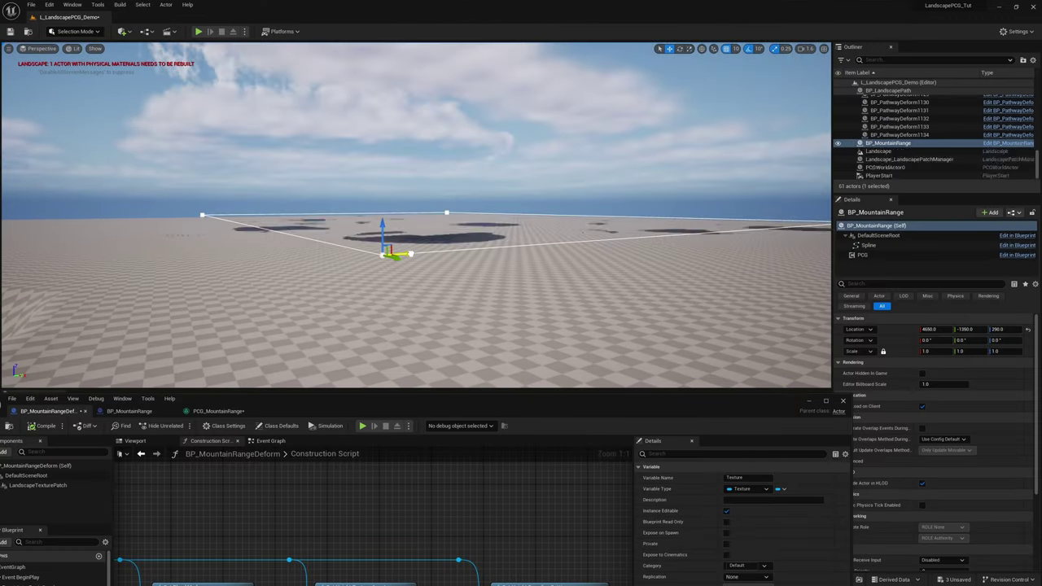
right_drag(411, 253, 406, 155)
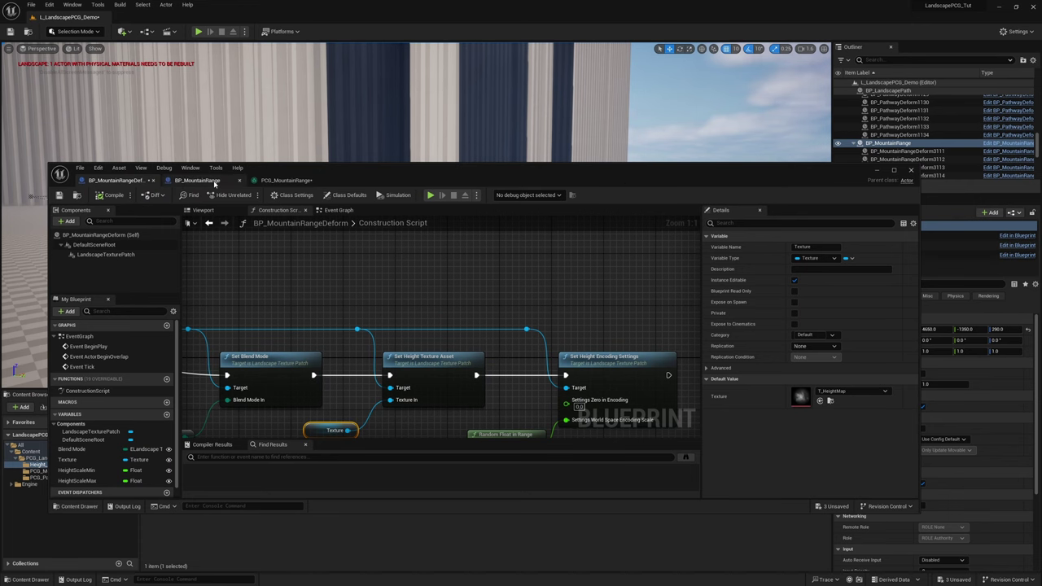
Set the PCG component's Generation Trigger in BP_MountainRange to Generate on Demand and turn off Regenerate PCG Volume in Editor.
click(216, 184)
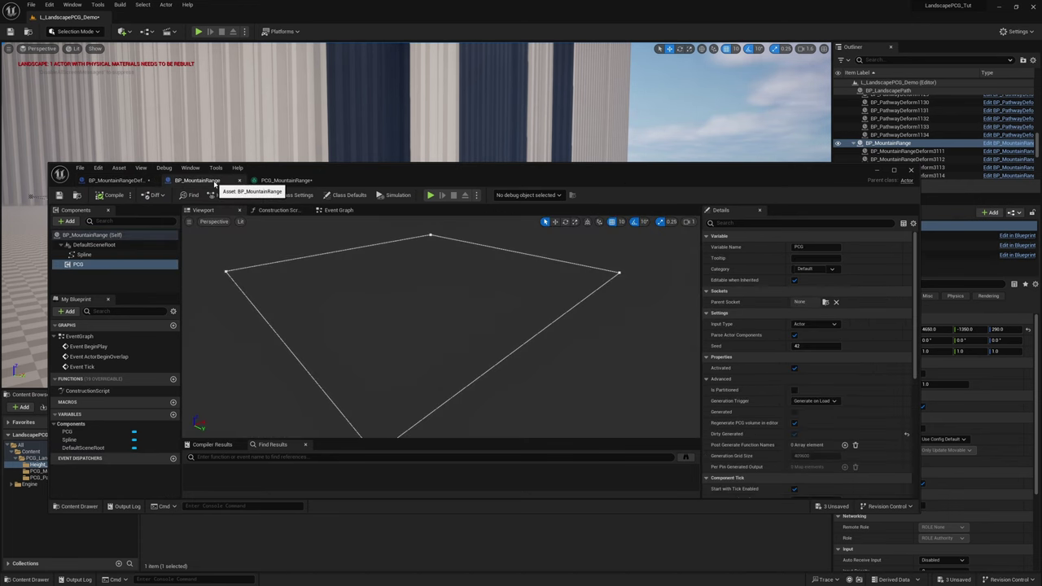
double_click(348, 181)
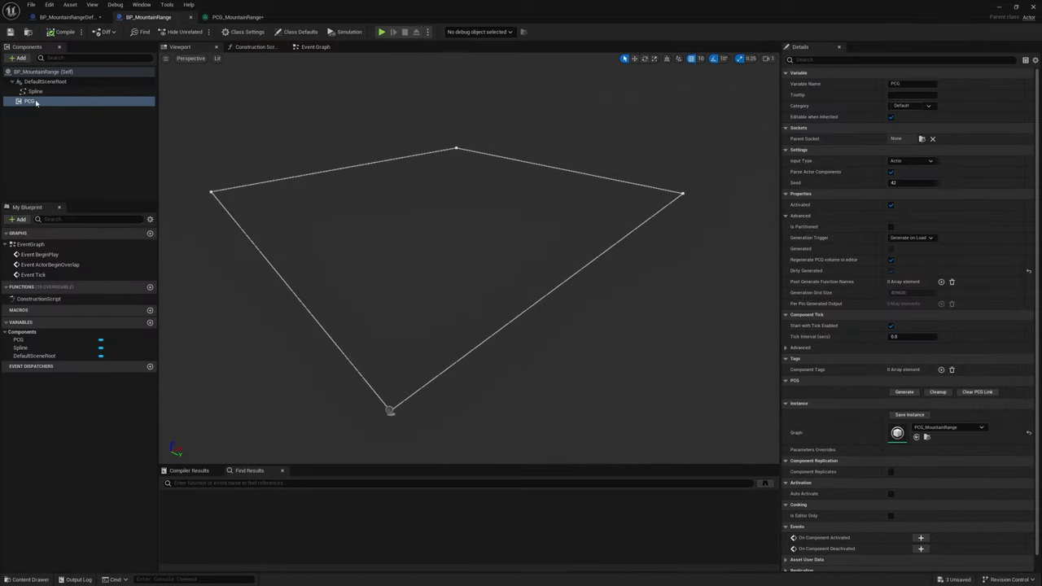
click(865, 63)
text(g)
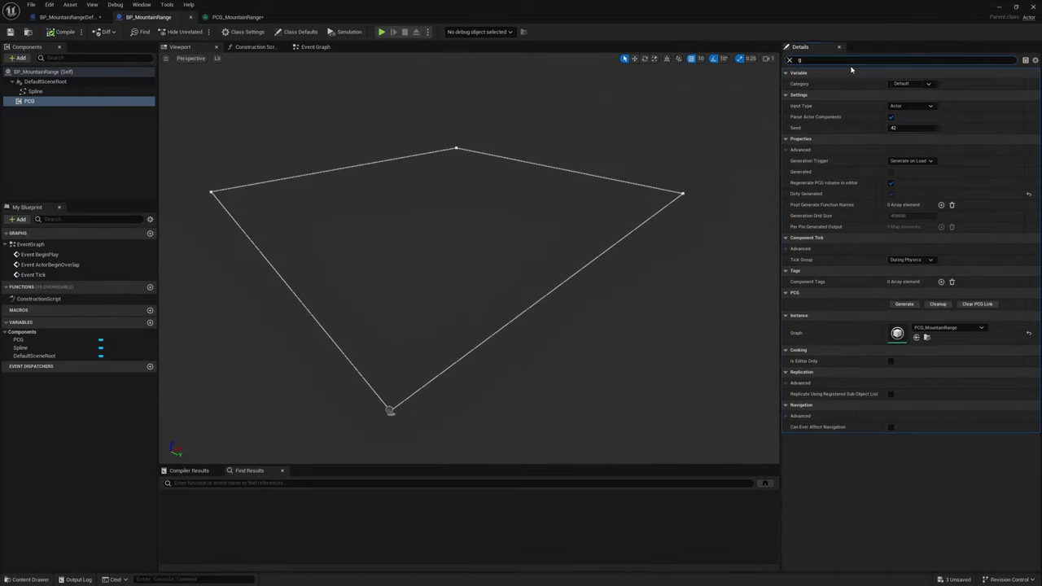
text(enerate)
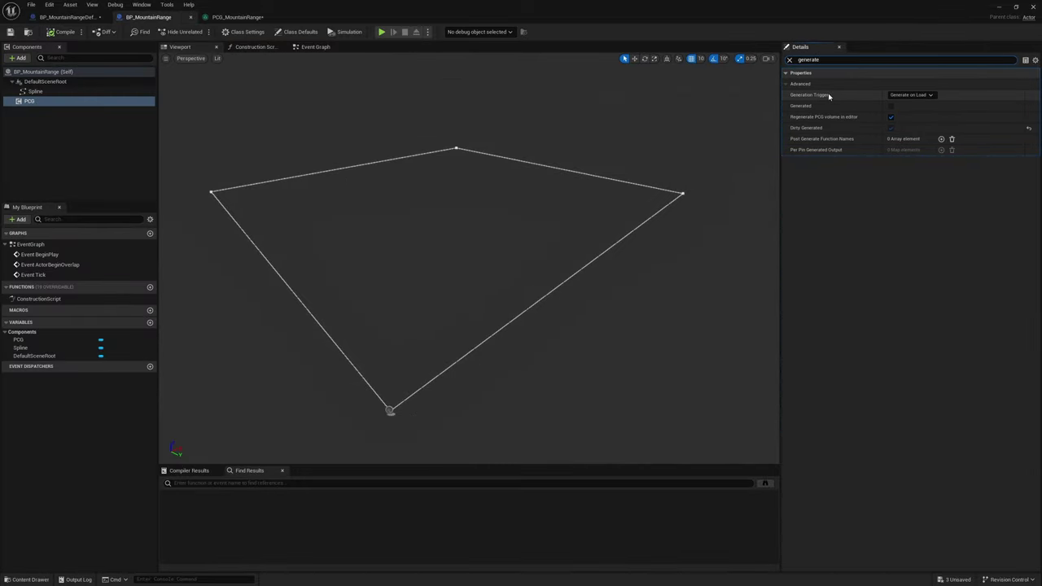
click(928, 96)
click(926, 110)
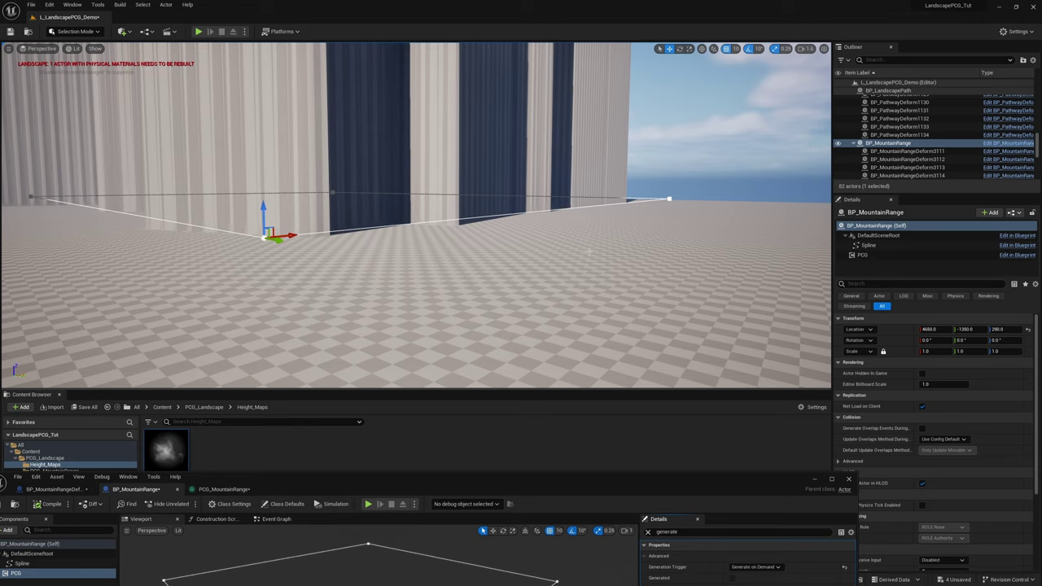
Shift BP_MountainRange in the level, clean up its PCG component's output and generate it again.
key(f)
mouse_move(475, 268)
mouse_down()
mouse_move(464, 269)
mouse_move(494, 265)
mouse_move(476, 268)
mouse_up()
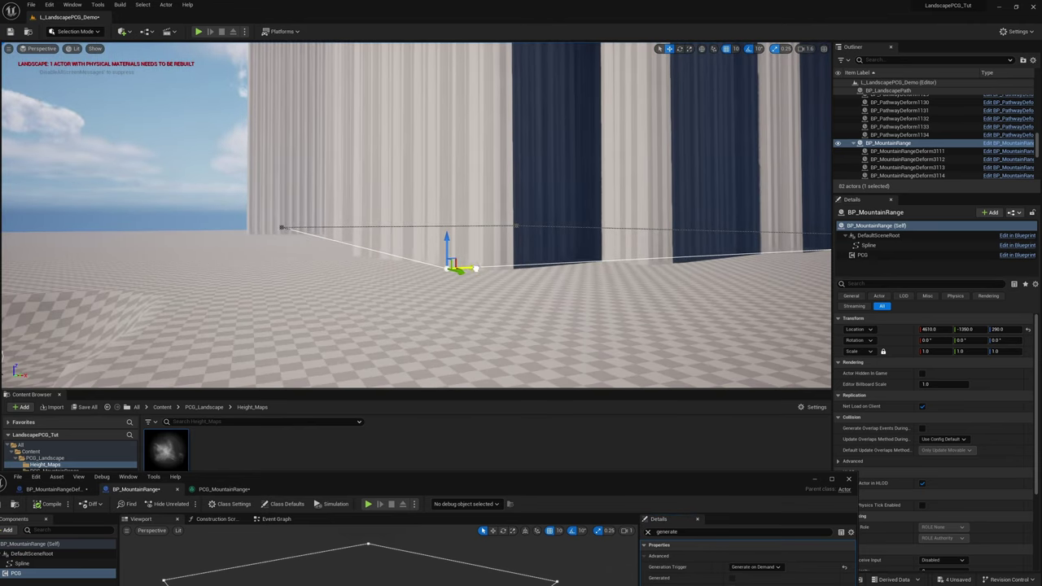
click(863, 255)
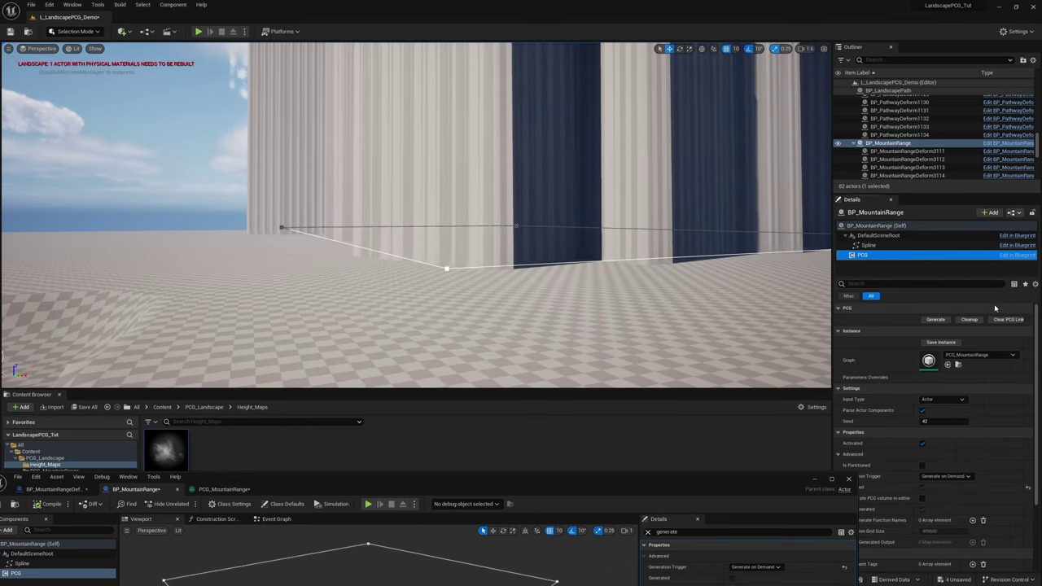
click(967, 321)
click(936, 320)
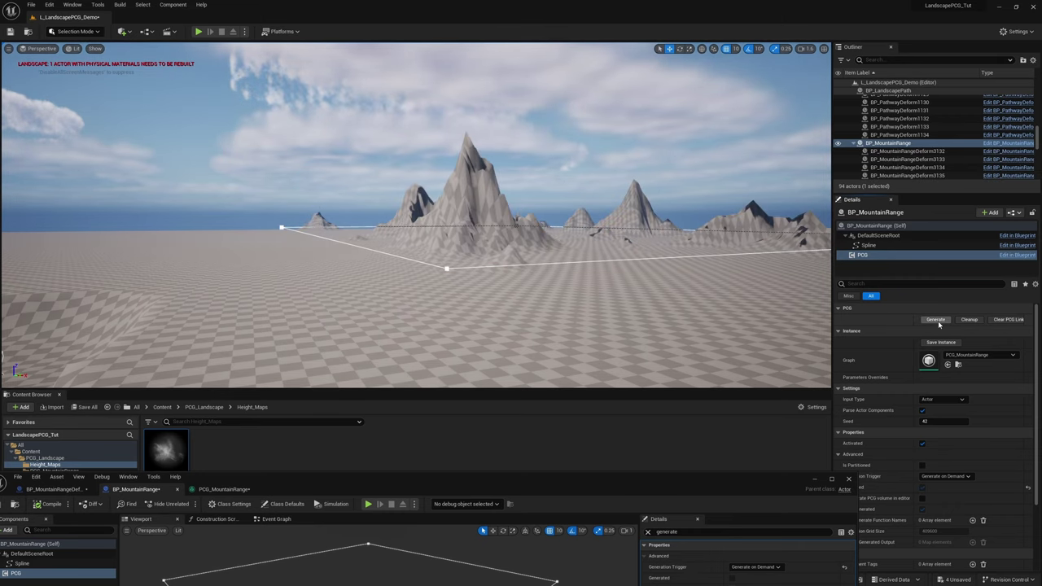
Move BP_MountainRange to X 5090 and check its PCG component's generation controls.
right_drag(484, 247, 411, 305)
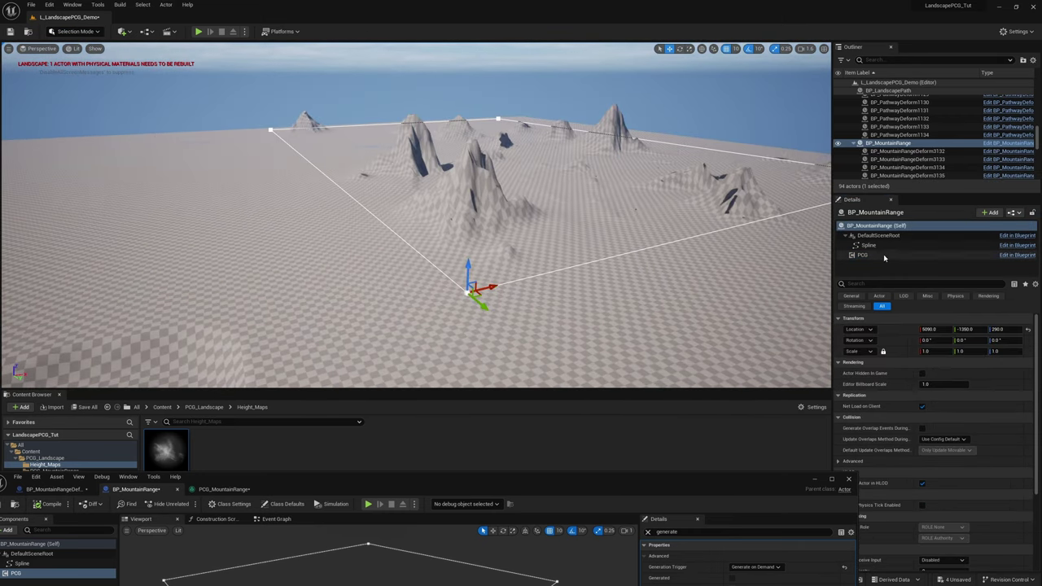
click(883, 255)
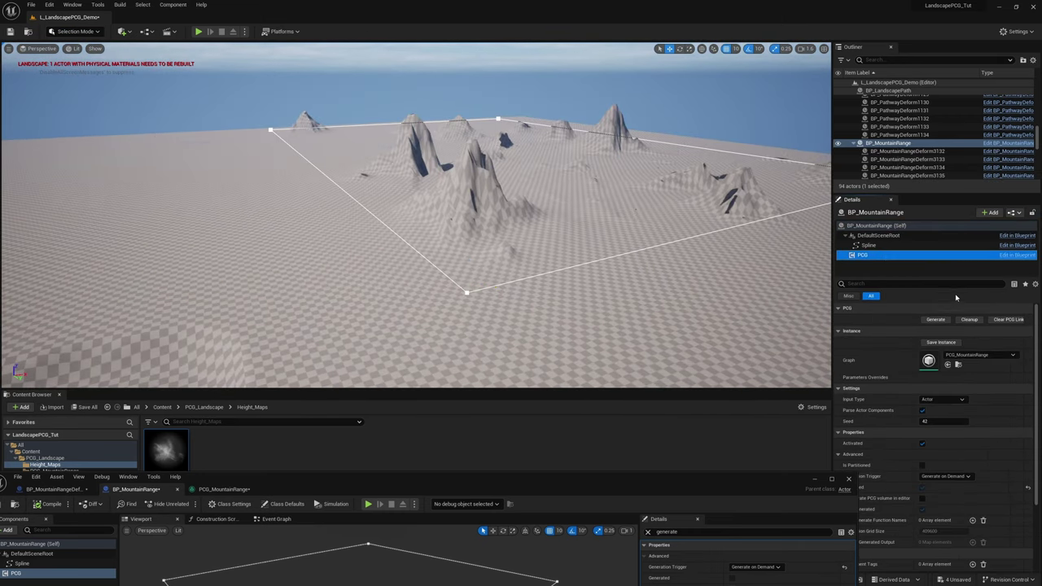
click(872, 225)
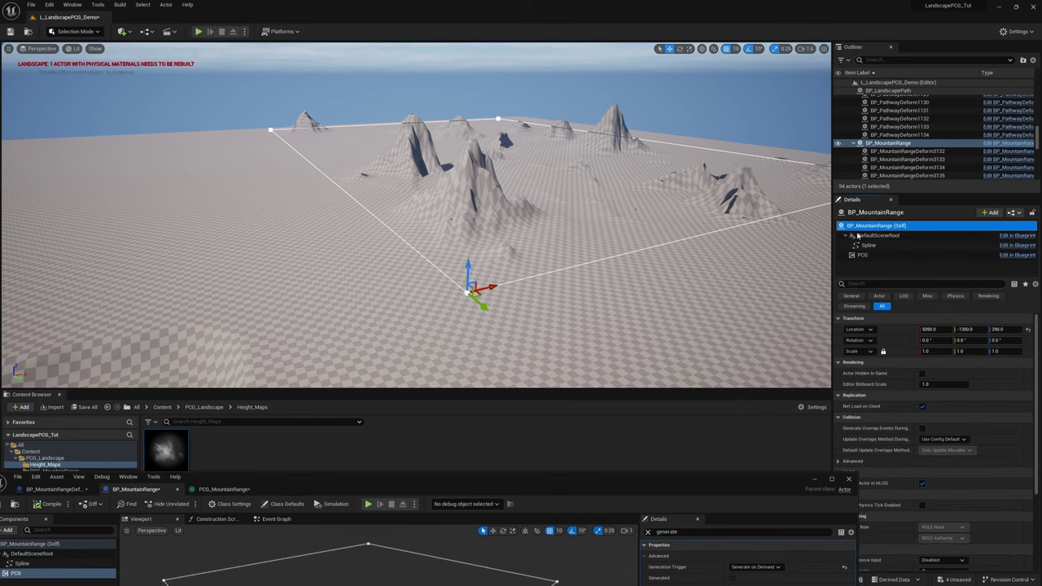
Create two new functions named Cleanup and Generate in the BP_MountainRange blueprint.
double_click(586, 478)
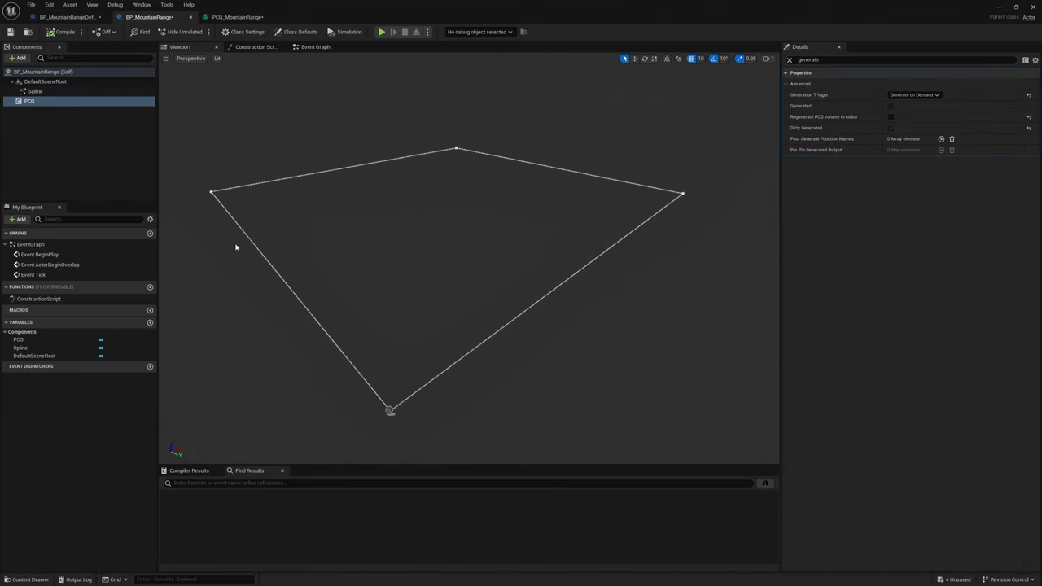
click(150, 287)
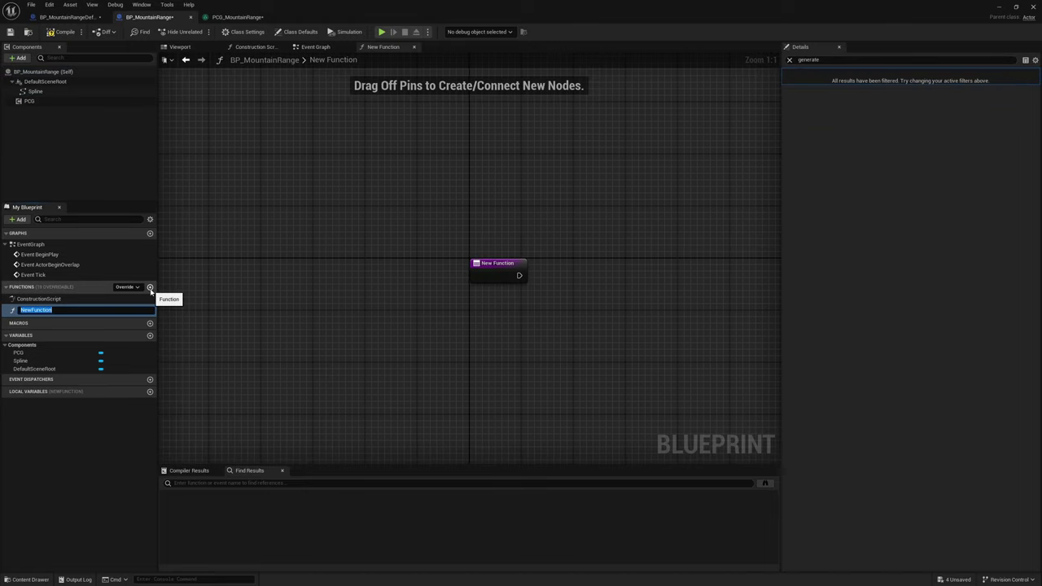
text(Cleanup)
key(Return)
click(150, 287)
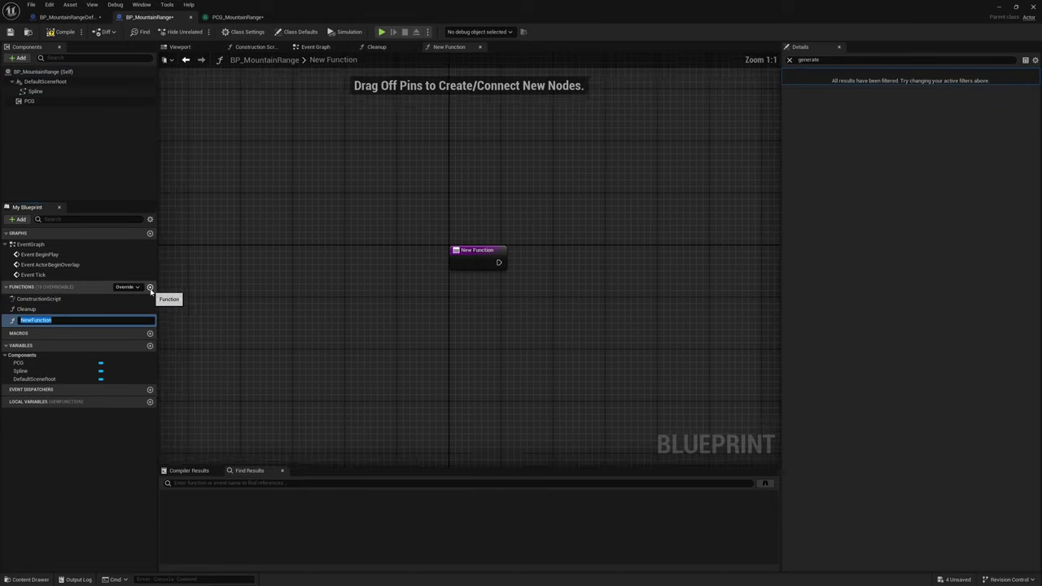
text(Generate)
key(Return)
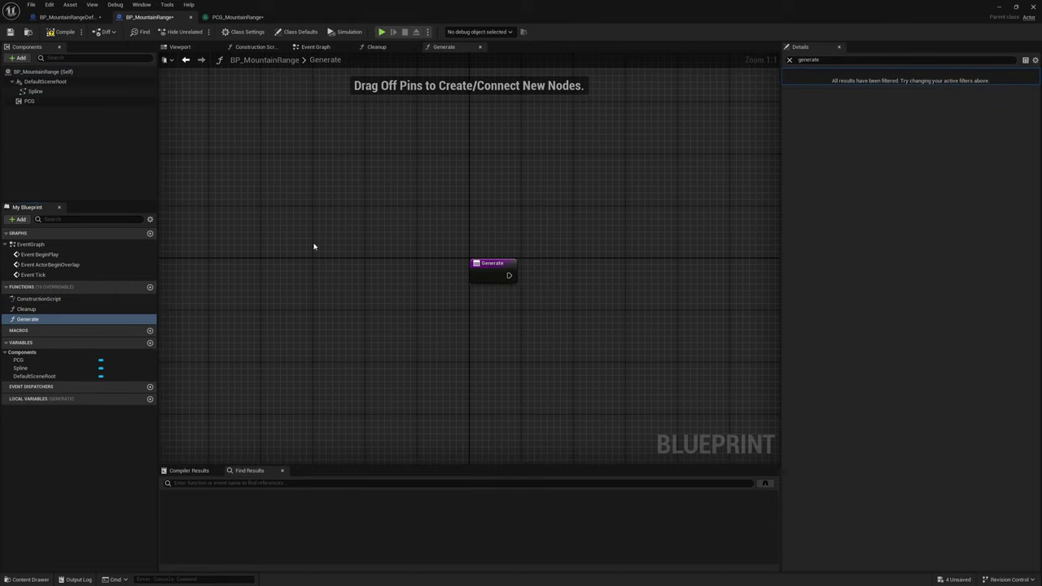
Call Generate on the PCG component from the Generate function's entry node and align the new node beside it.
drag(30, 101, 433, 213)
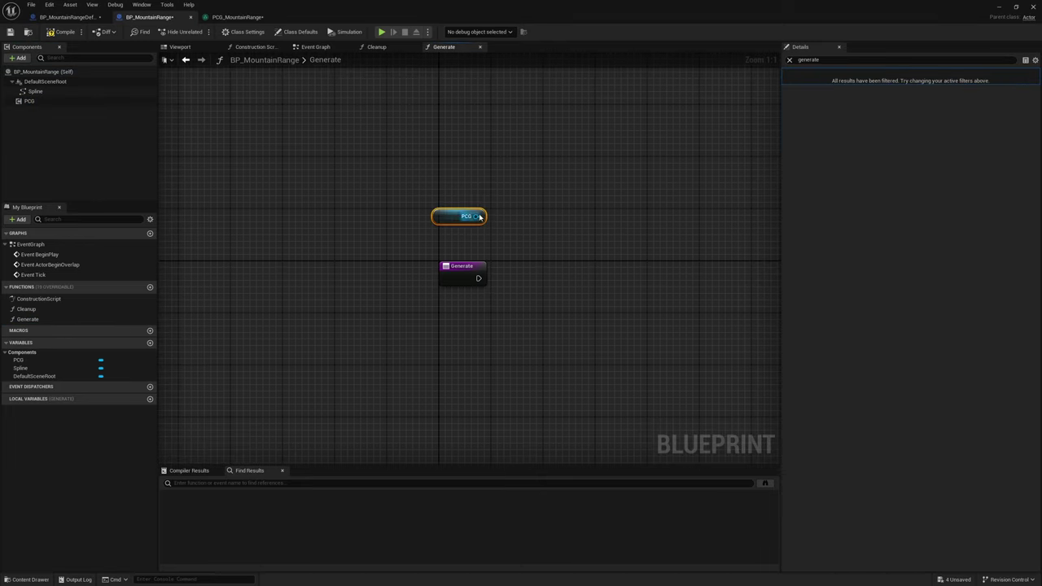
drag(513, 221, 516, 308)
text(generate)
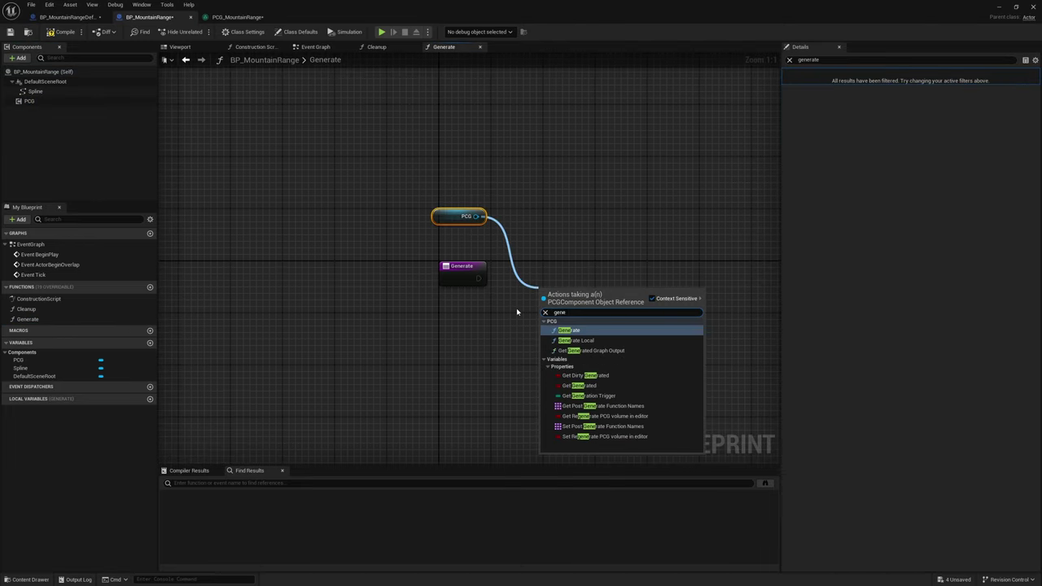
key(Return)
click(568, 343)
drag(478, 279, 544, 318)
drag(580, 310, 567, 272)
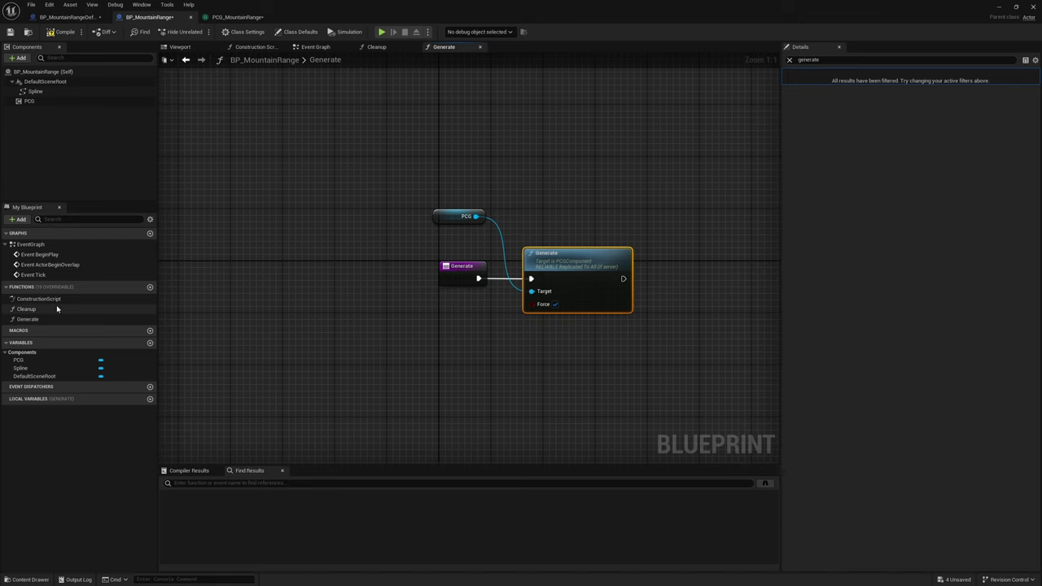
Call Cleanup on the PCG component from the Cleanup function's entry node, with Remove Components enabled.
double_click(26, 309)
drag(58, 103, 366, 162)
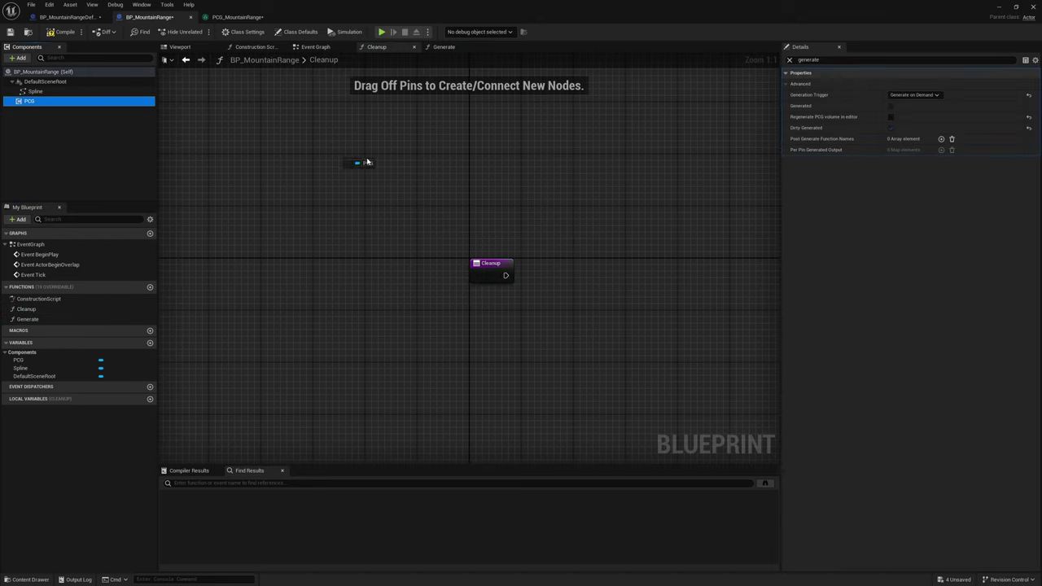
drag(461, 212, 462, 213)
text(clean)
mouse_move(548, 275)
mouse_down()
mouse_move(556, 302)
mouse_move(565, 282)
mouse_up()
key(Return)
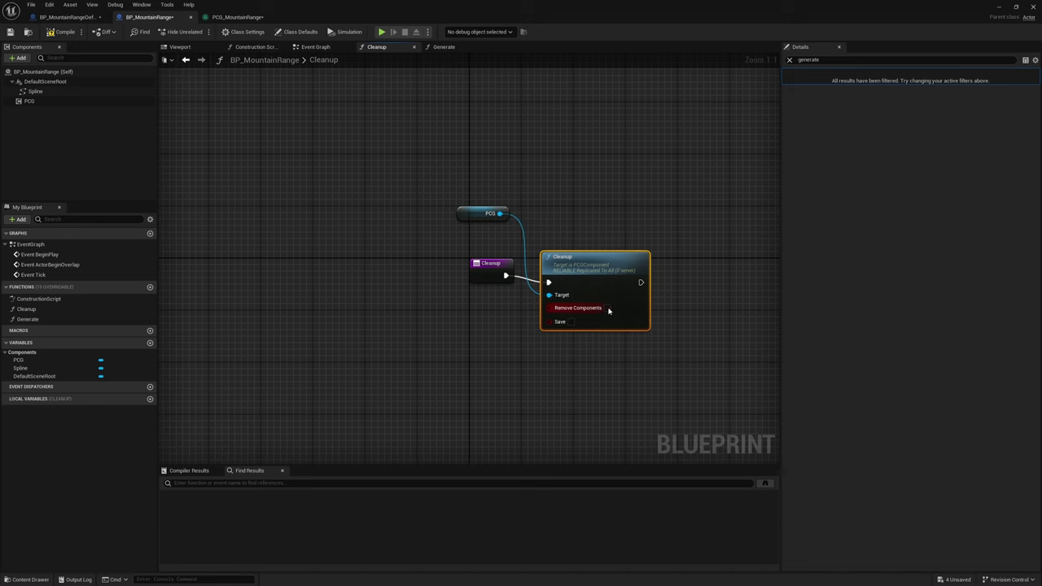
click(606, 309)
Enable Call In Editor for both the Cleanup and Generate functions.
click(27, 310)
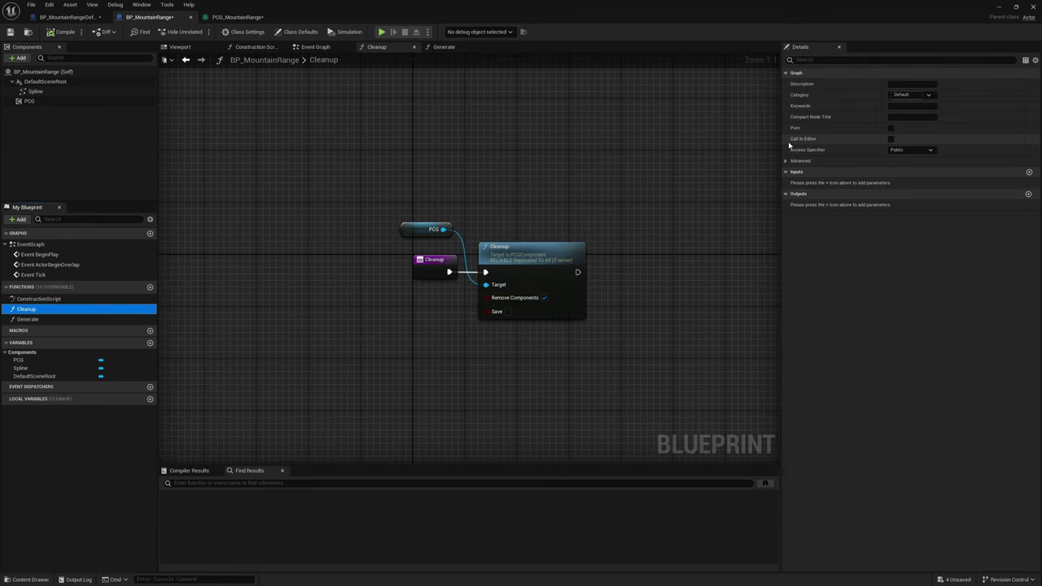
click(891, 139)
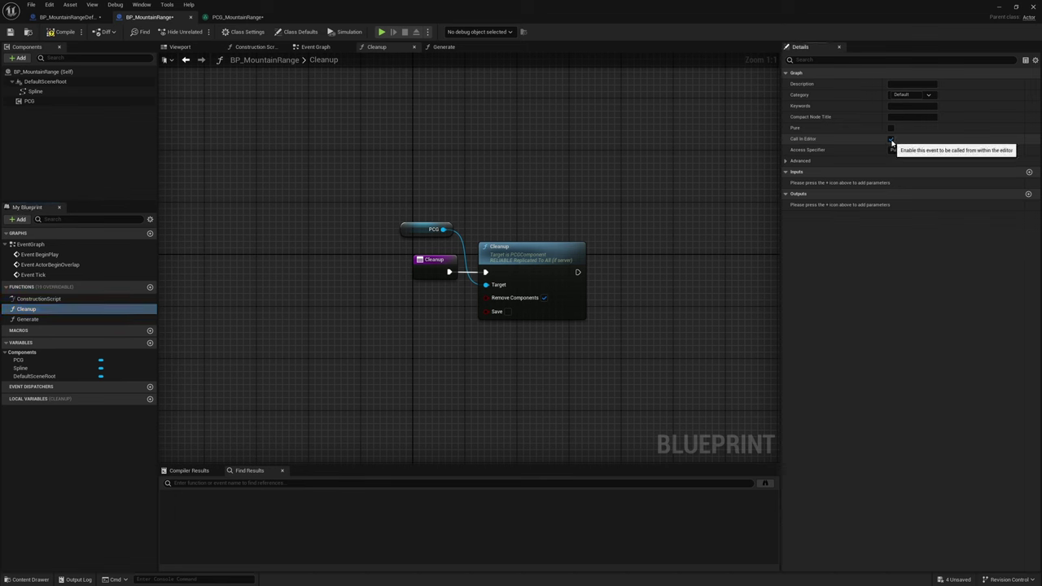
click(62, 319)
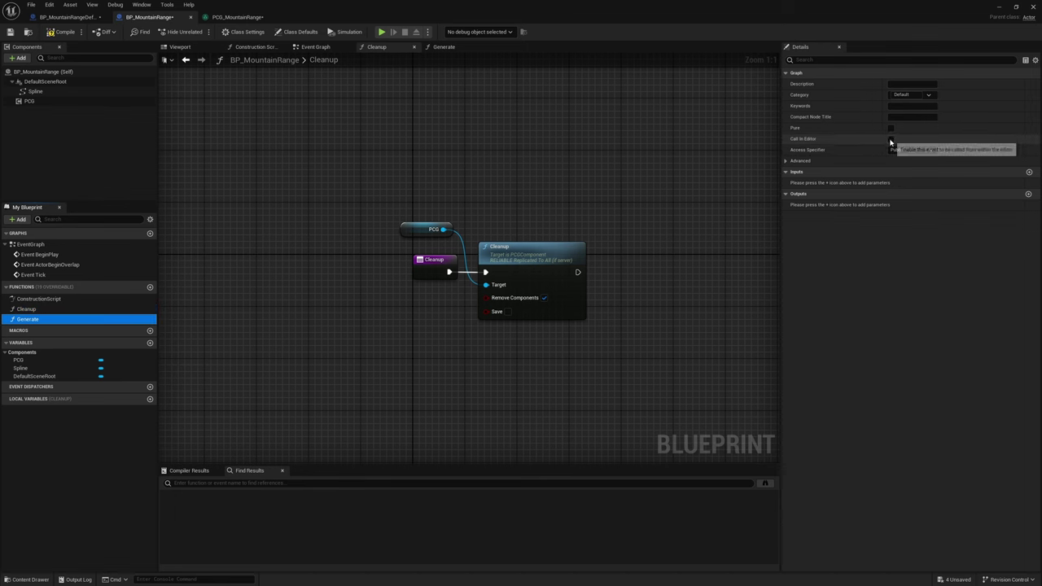
click(890, 139)
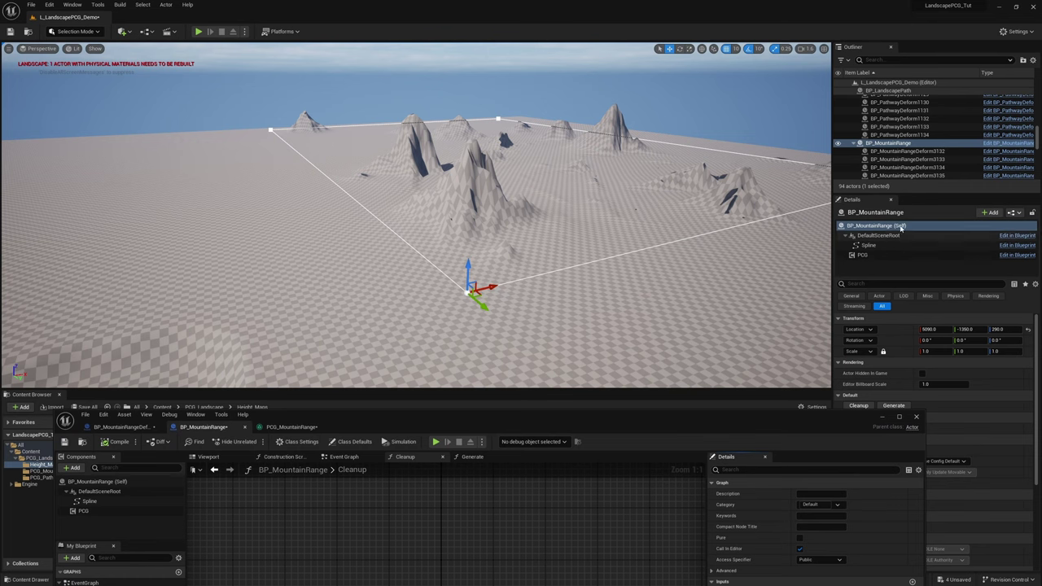
Run Cleanup on the level's BP_MountainRange, then Generate three times without cleaning up in between.
drag(748, 425, 653, 447)
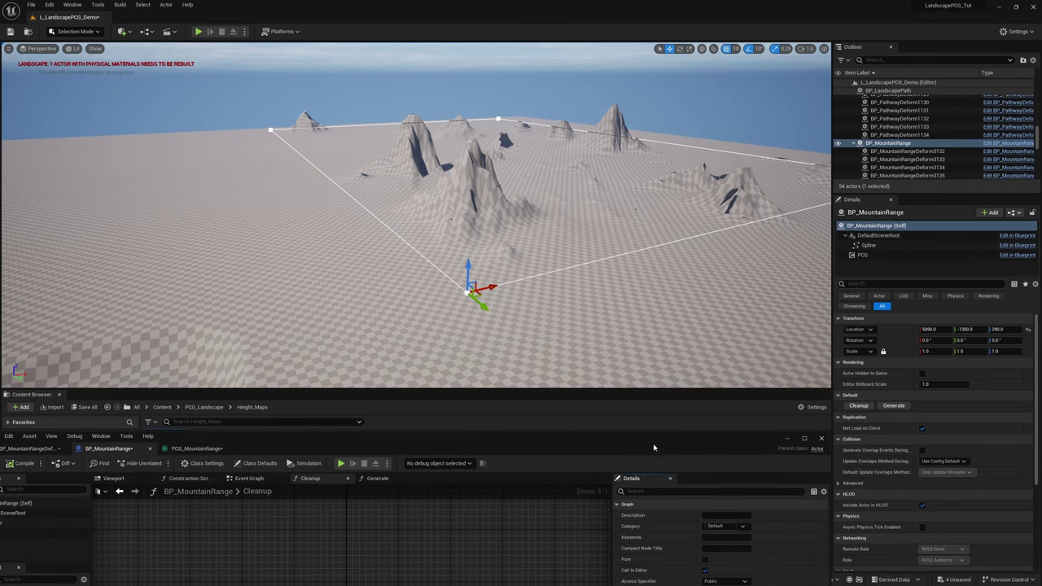
click(866, 407)
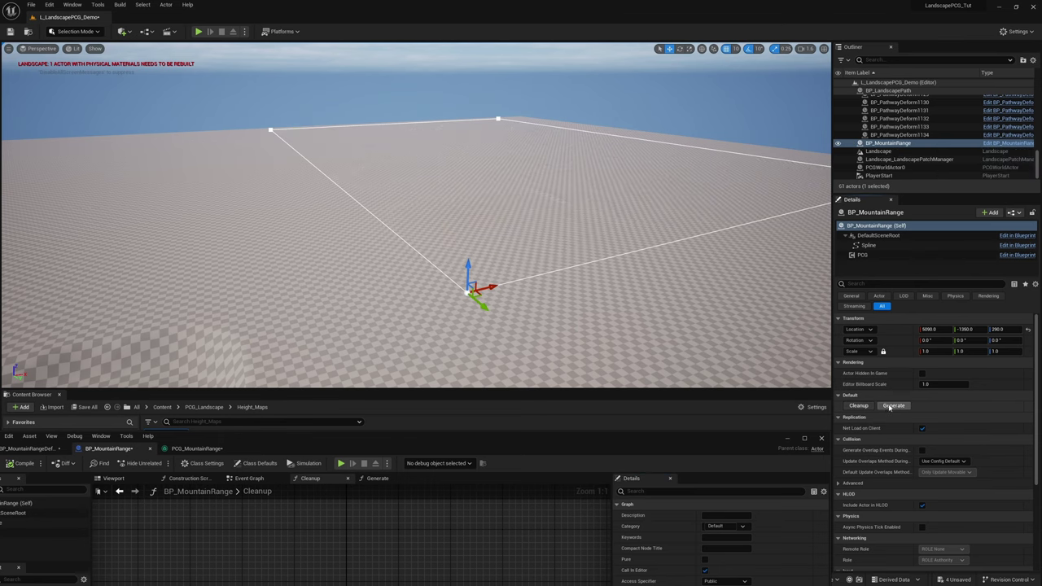
click(893, 406)
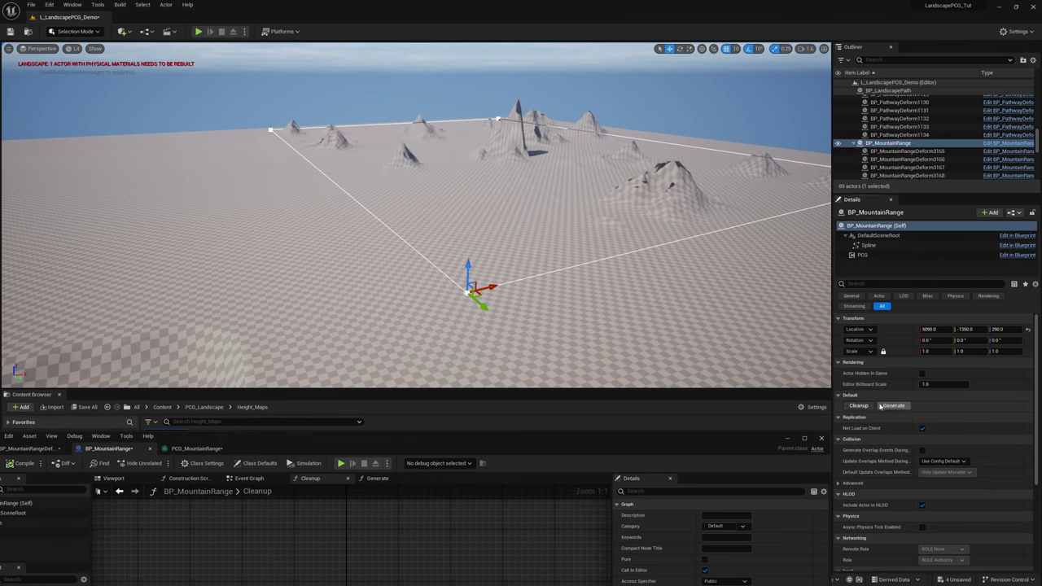
click(892, 406)
click(892, 406)
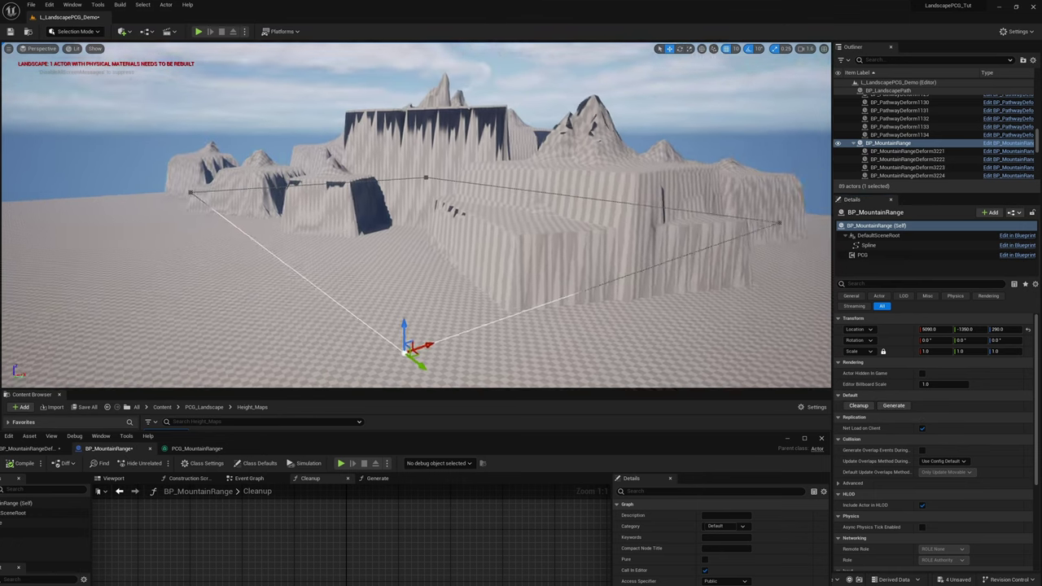
Clear the stacked mountains with Cleanup, generate a single set and clean it up again.
right_drag(667, 295, 663, 318)
click(859, 405)
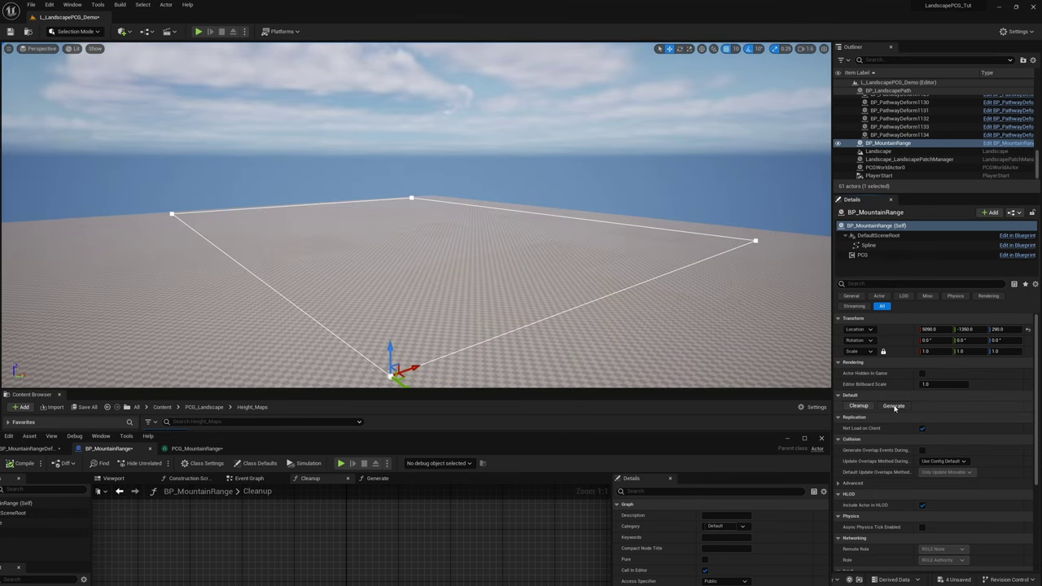
click(892, 406)
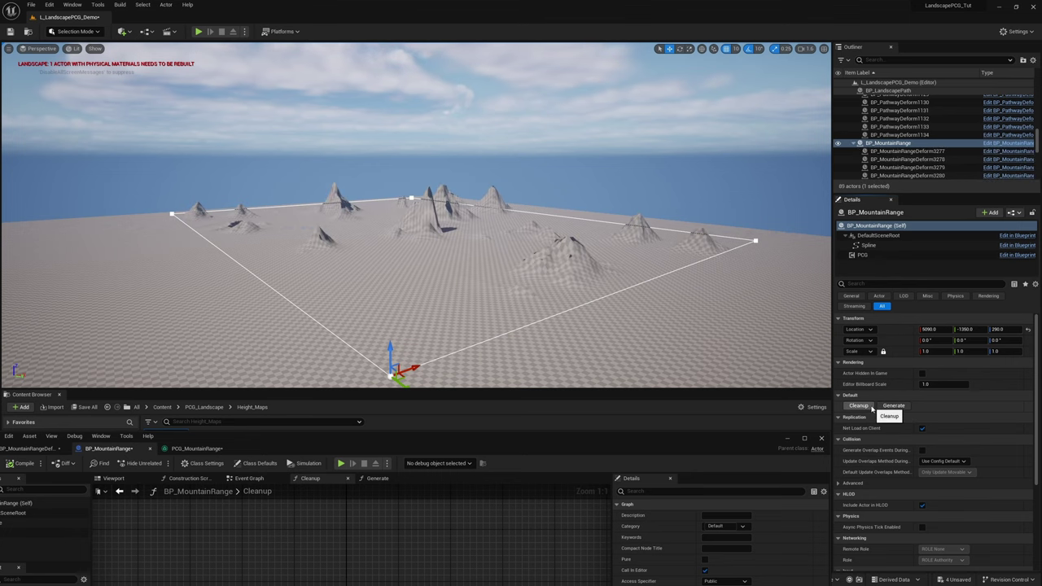
click(871, 409)
Chain a Generate call on the PCG component after the Cleanup node in the Cleanup function and compile the blueprint.
drag(673, 448, 777, 87)
right_drag(604, 271, 488, 187)
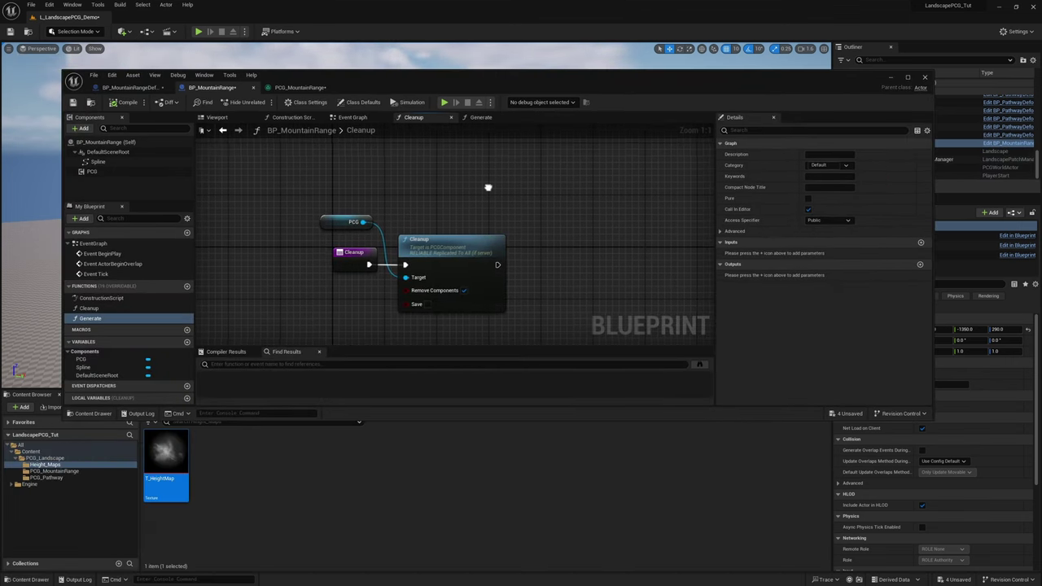
right_drag(579, 258, 528, 254)
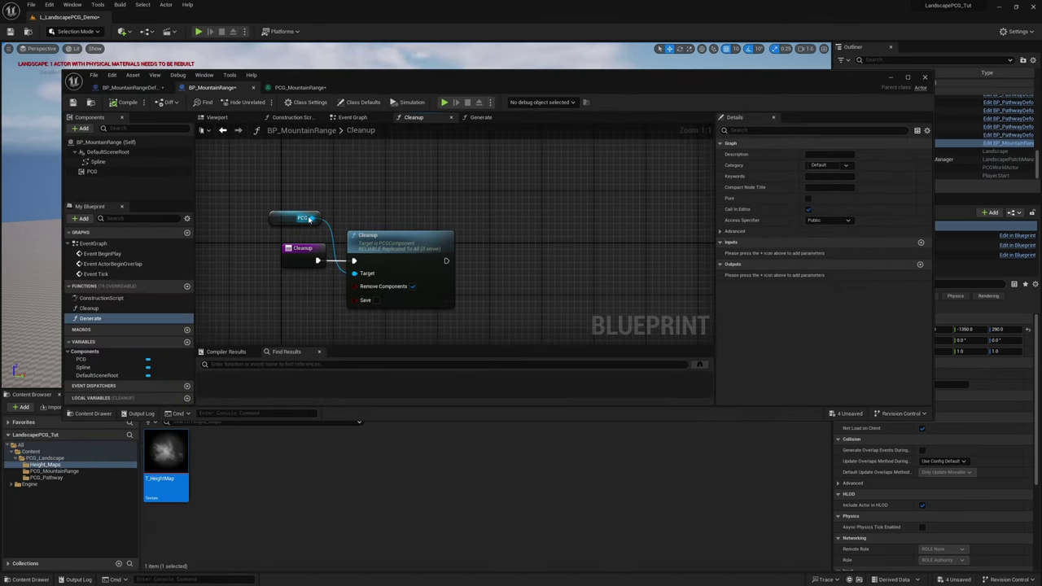
drag(312, 219, 521, 223)
text(generate)
key(Return)
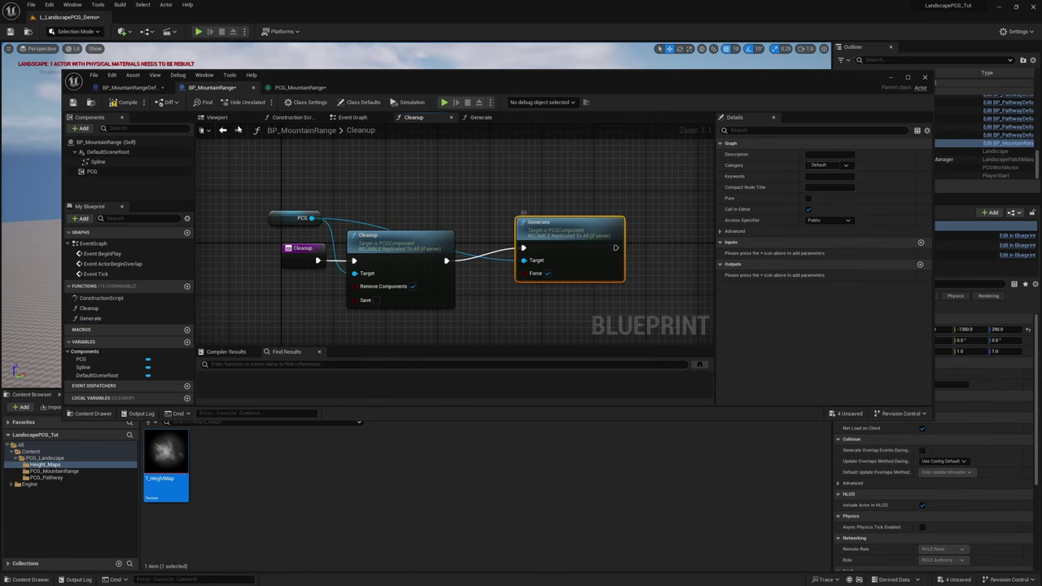
click(125, 104)
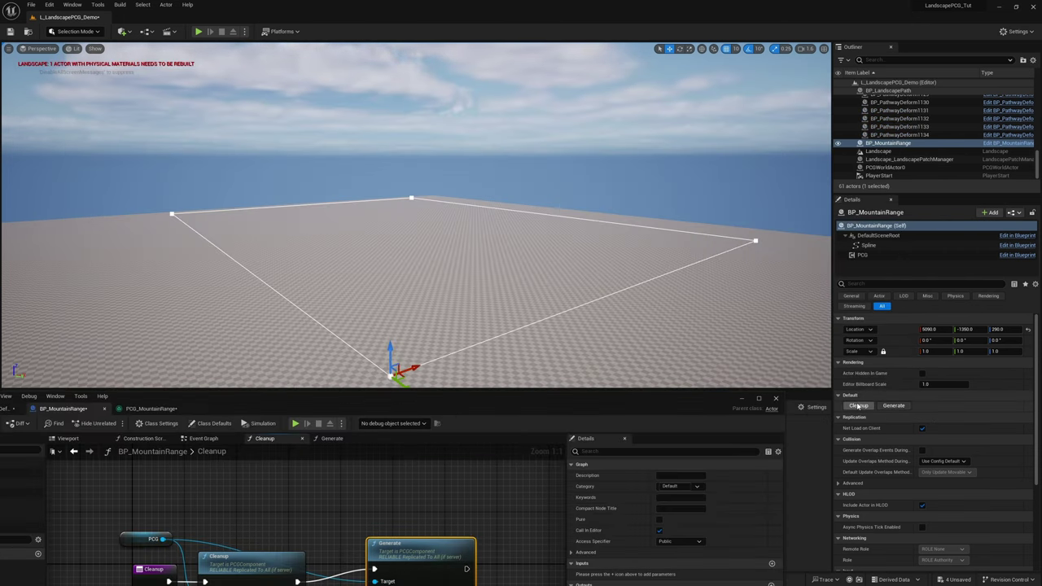
Run the combined Cleanup function on BP_MountainRange several times in a row to test automatic regeneration.
click(857, 406)
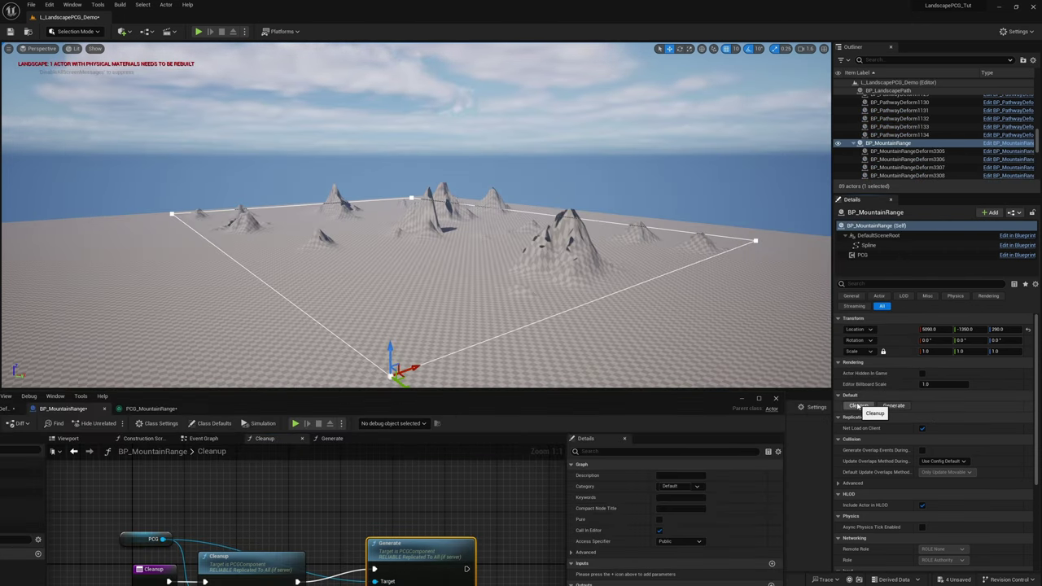
click(857, 406)
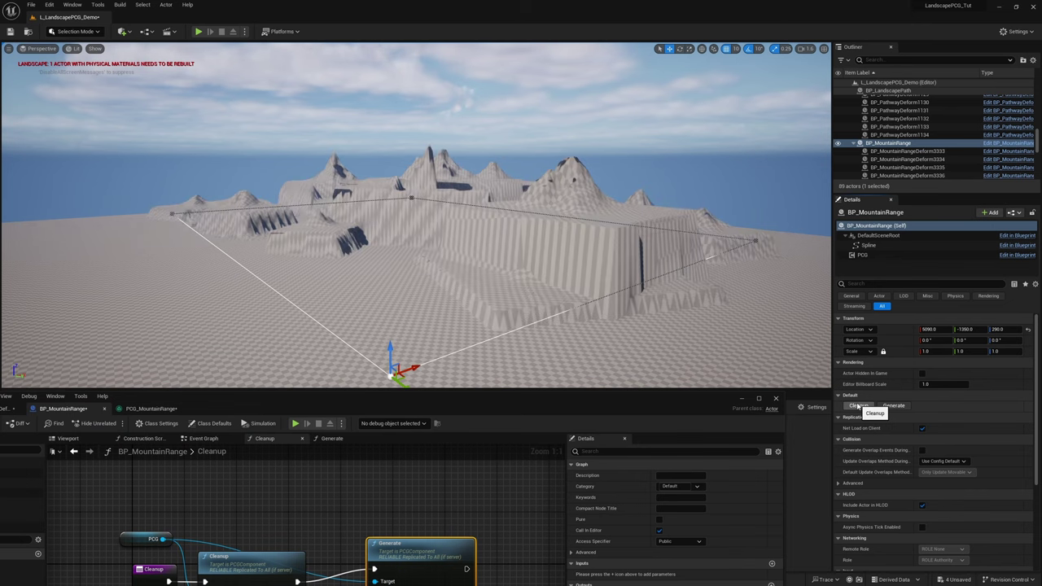
click(857, 406)
click(857, 406)
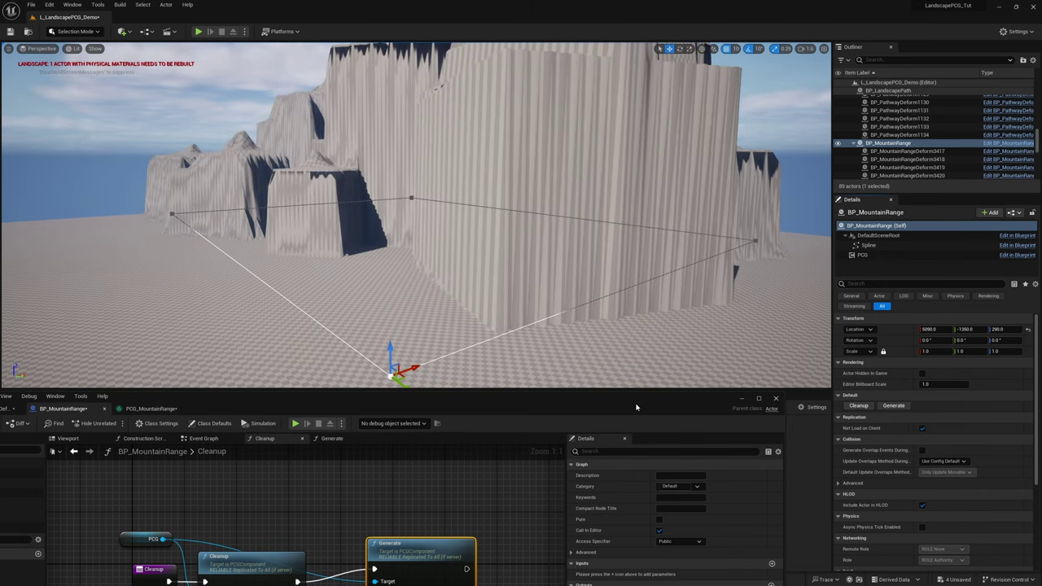
Remove the Generate call from the Cleanup function, leaving nothing connected after its Cleanup node.
drag(640, 411, 672, 187)
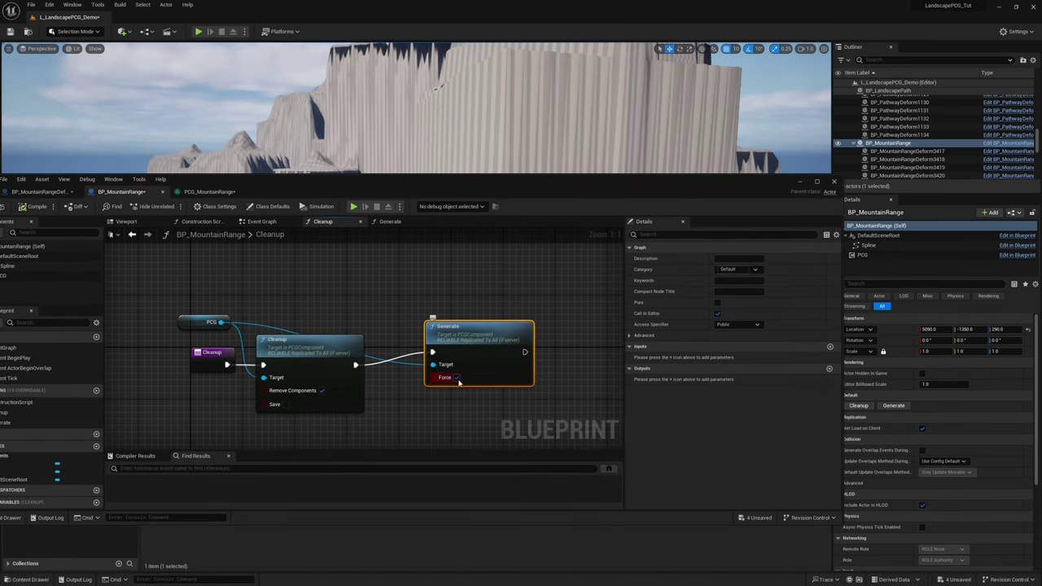
drag(455, 182, 328, 329)
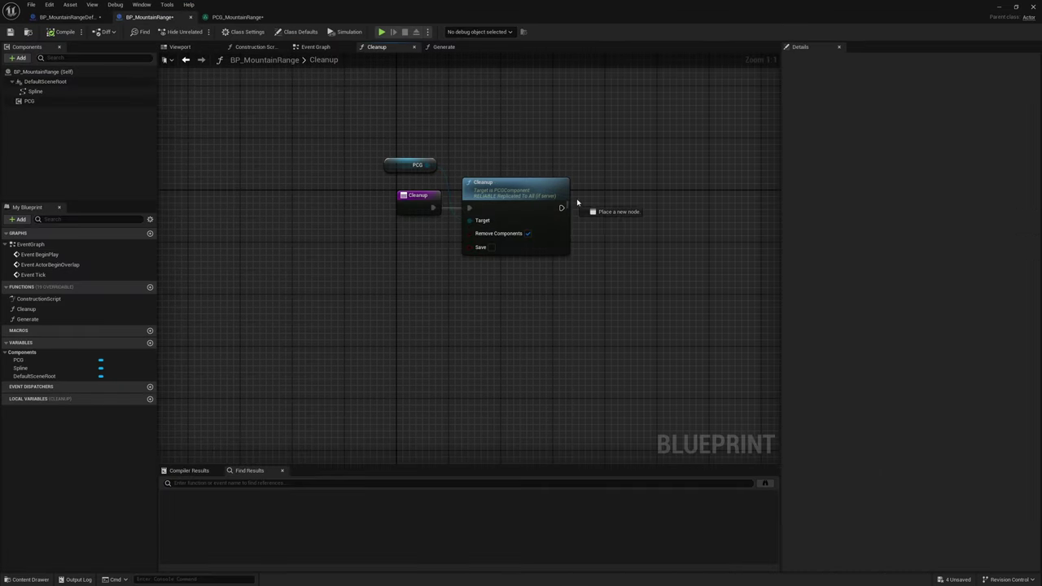
drag(641, 210, 640, 209)
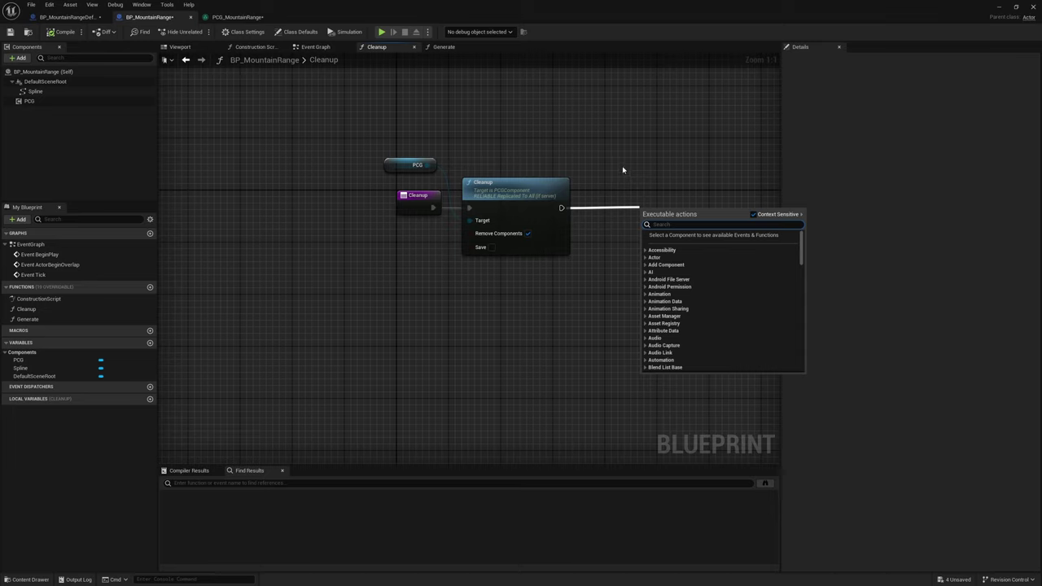
key(Escape)
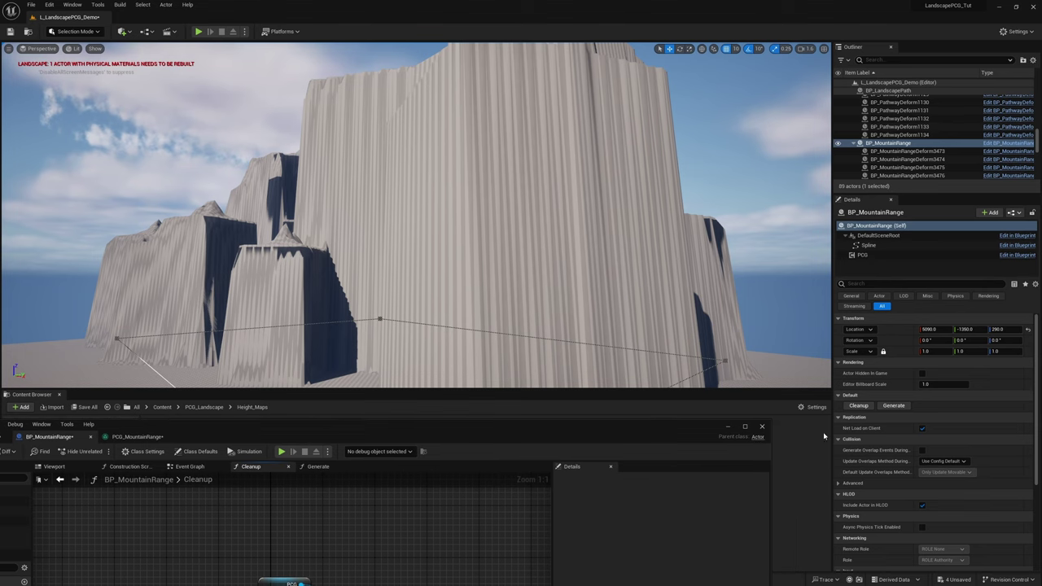
Clean up and regenerate BP_MountainRange's mountains using the separate Cleanup and Generate functions.
click(864, 406)
click(895, 406)
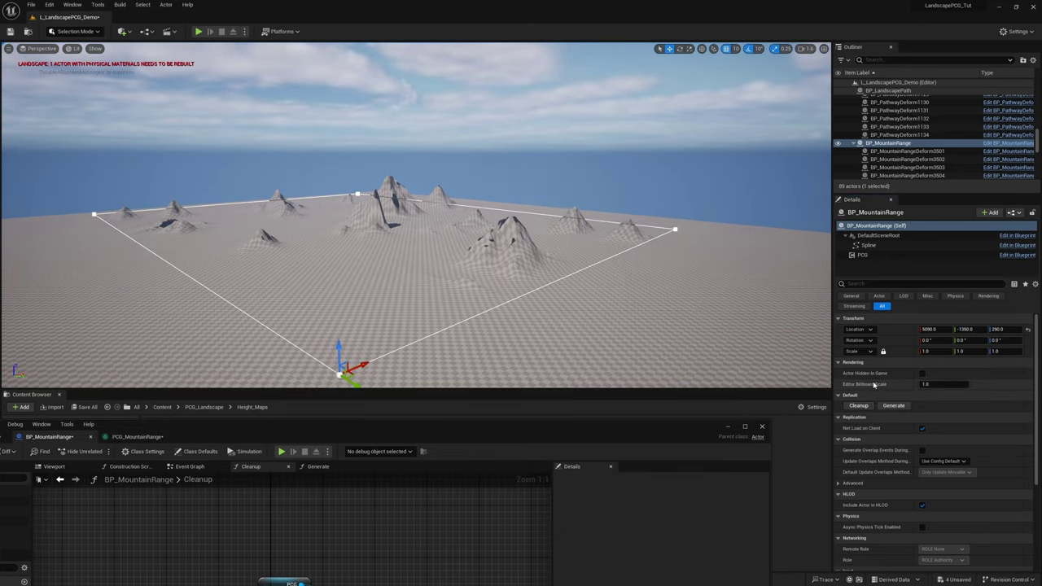
click(860, 406)
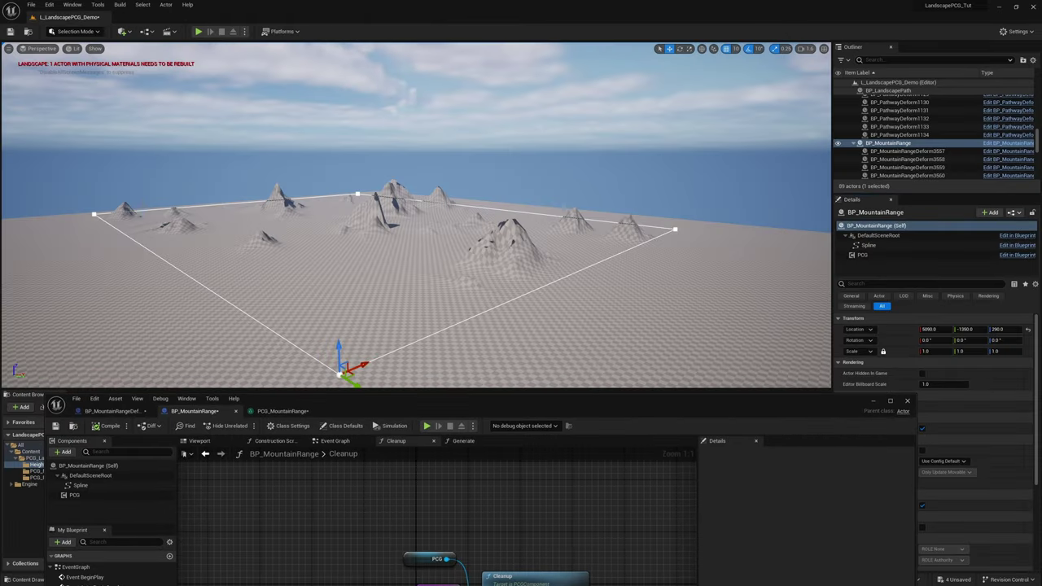
Select the first BP_MountainRangeDeform actor under BP_MountainRange and increase its height value.
right_drag(417, 215, 340, 254)
key(w)
key(s)
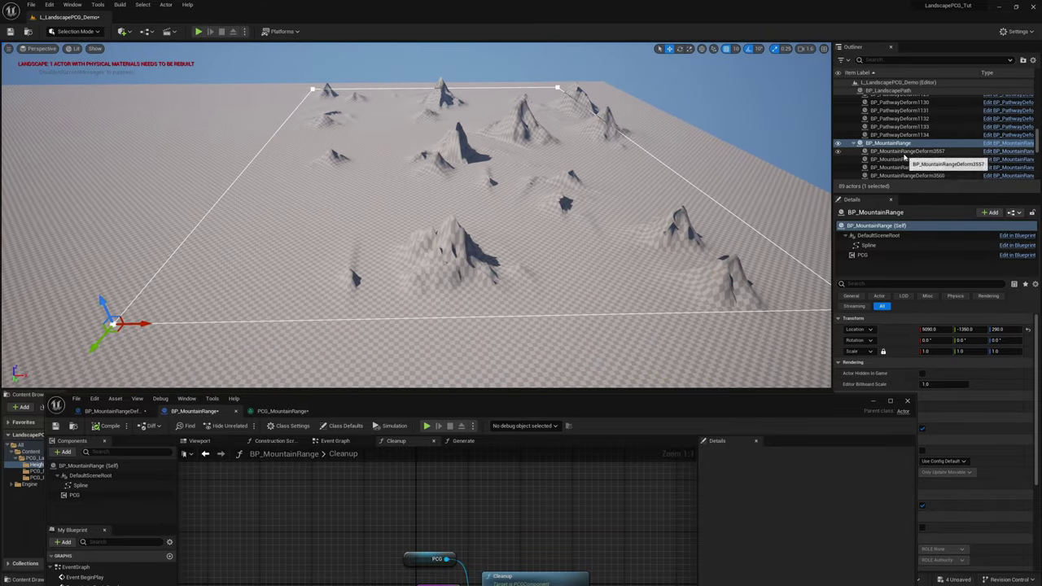
click(904, 151)
mouse_move(595, 143)
right_down()
mouse_move(583, 98)
mouse_move(594, 131)
mouse_move(580, 134)
right_up()
key(w)
scroll(576, 101, up, 3)
drag(446, 182, 490, 241)
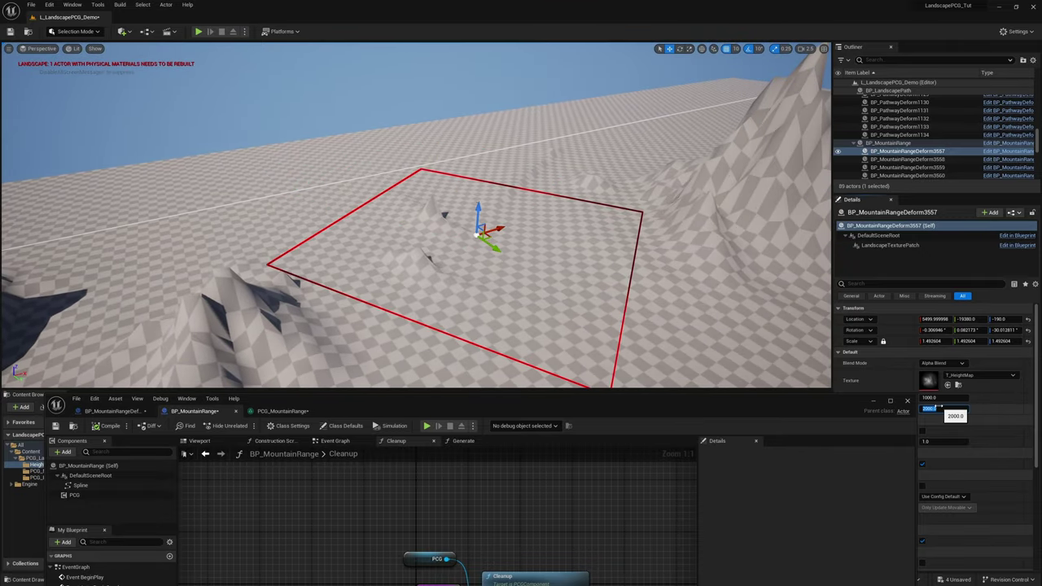
drag(937, 407, 938, 408)
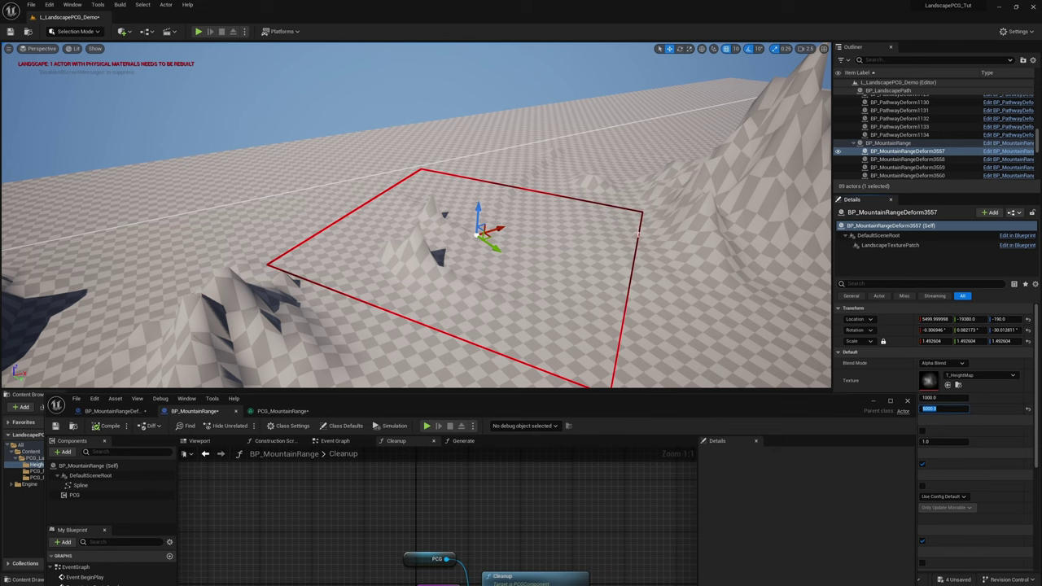
Move the selected mountain deformer across the landscape beside the neighbouring mountains and set its Blend Mode to Max.
right_drag(638, 235, 633, 252)
drag(682, 252, 693, 244)
right_drag(693, 244, 741, 235)
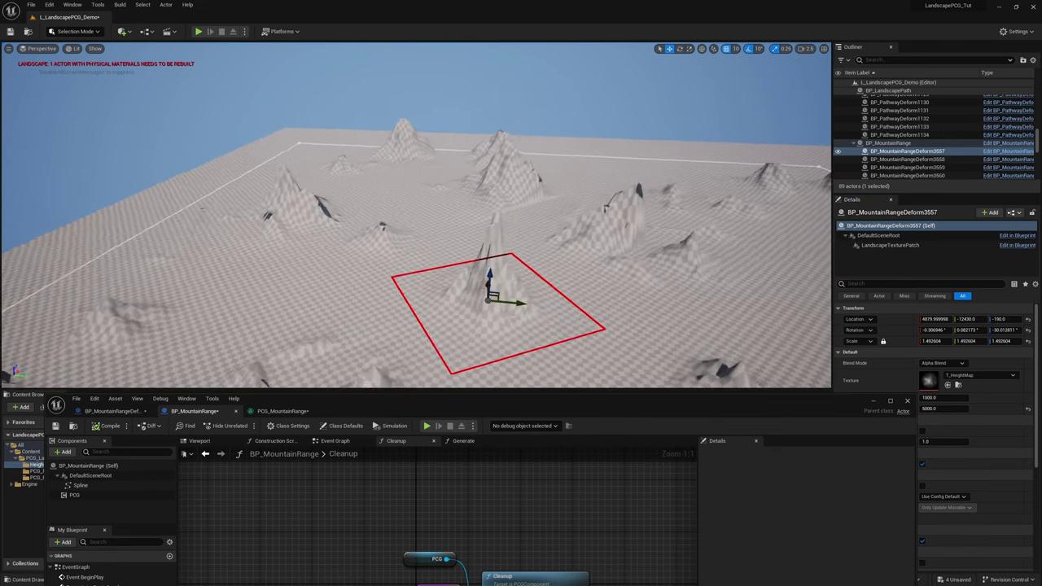
drag(488, 298, 481, 269)
click(942, 363)
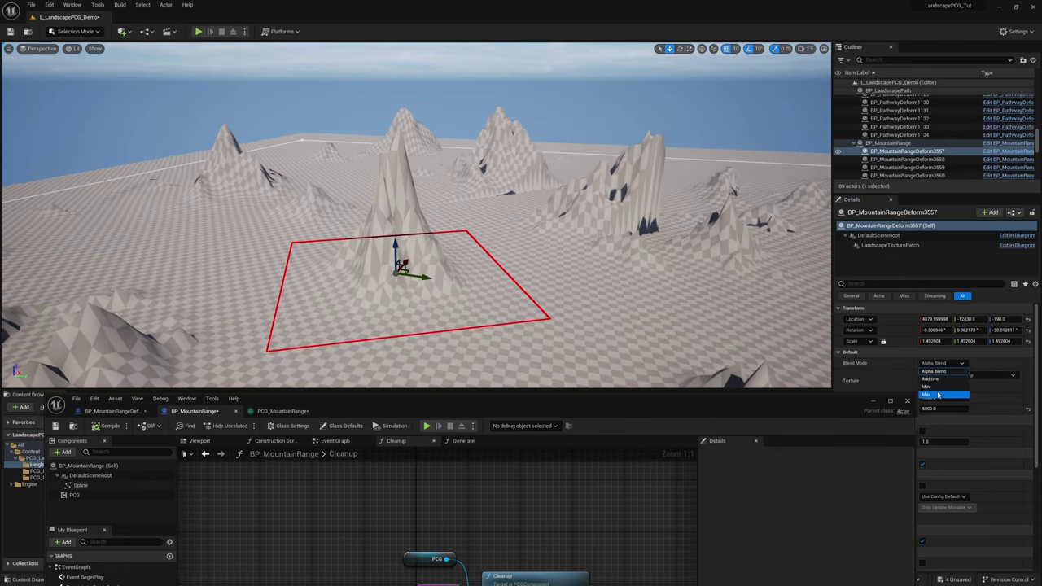
click(938, 395)
mouse_move(547, 252)
right_down()
mouse_move(546, 231)
mouse_move(547, 252)
right_up()
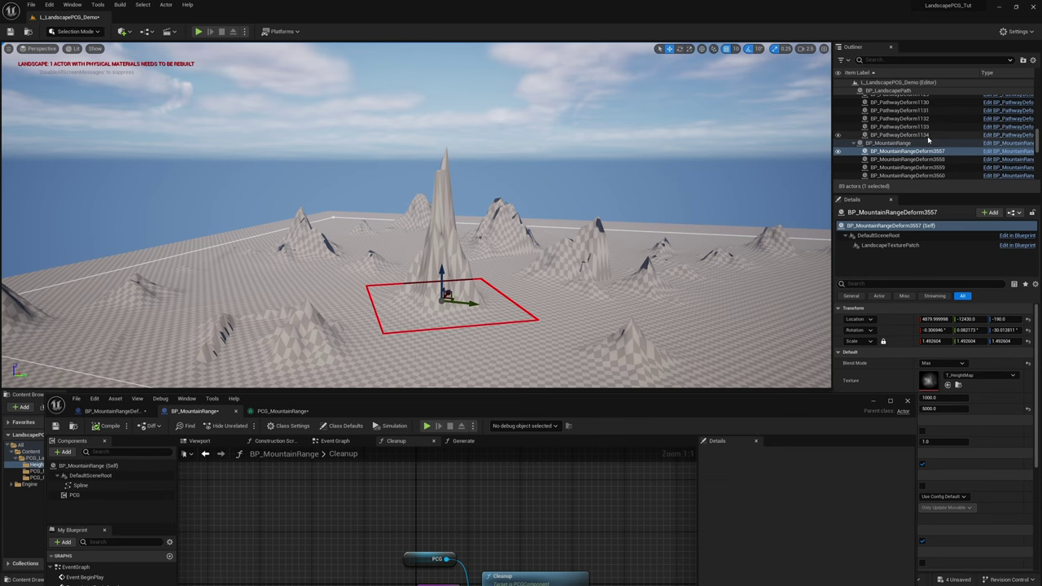
Select BP_MountainRange, then clean up and regenerate its mountains.
click(920, 144)
drag(834, 403, 766, 412)
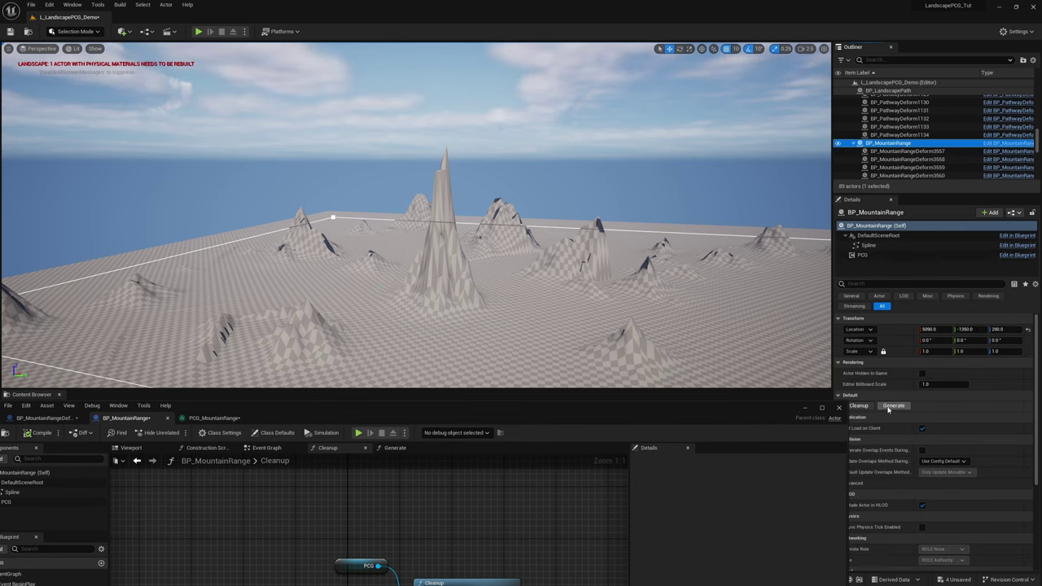
click(862, 406)
click(885, 406)
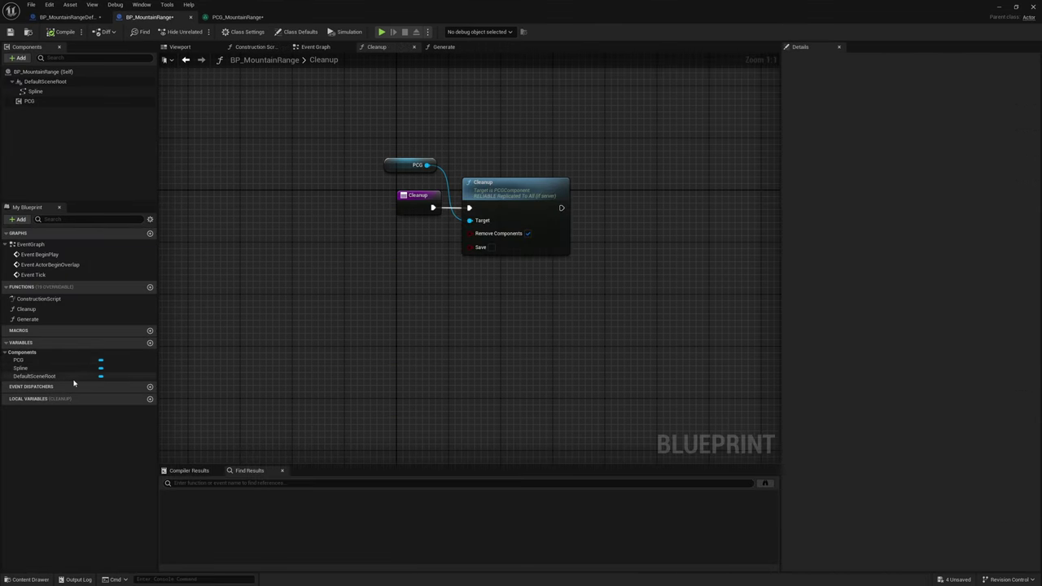
Copy the Blend Mode, Texture, HeightScaleMin and HeightScaleMax variables from BP_MountainRangeDeform into BP_MountainRange.
click(72, 17)
click(36, 358)
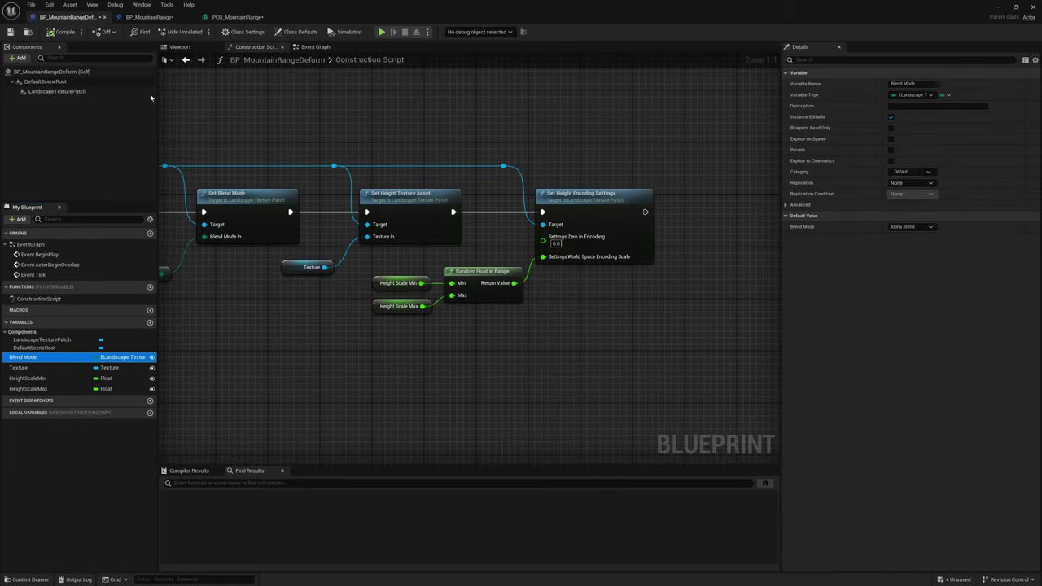
click(150, 17)
key(ctrl+v)
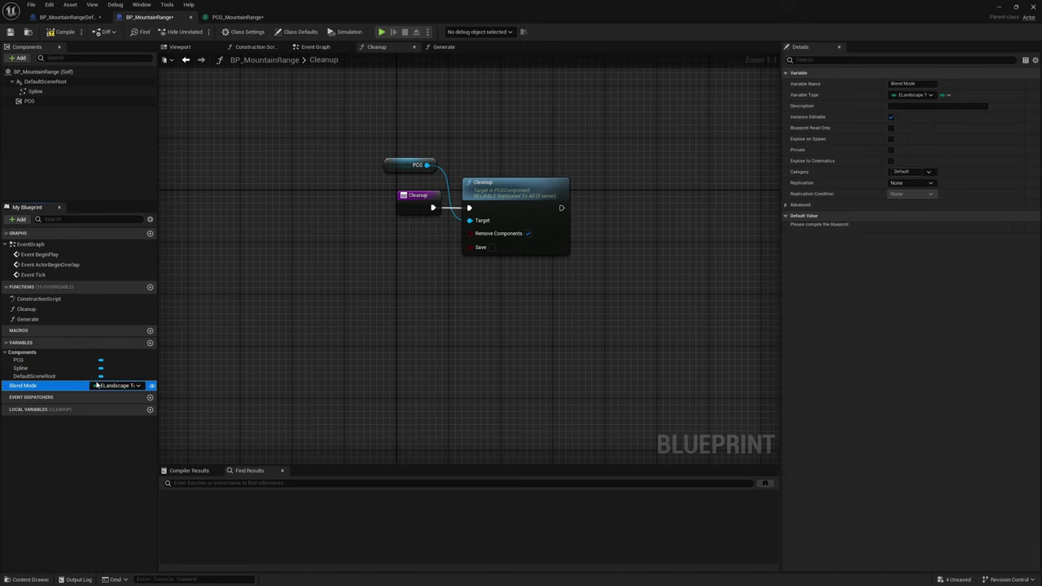
key(ctrl+Tab)
click(149, 18)
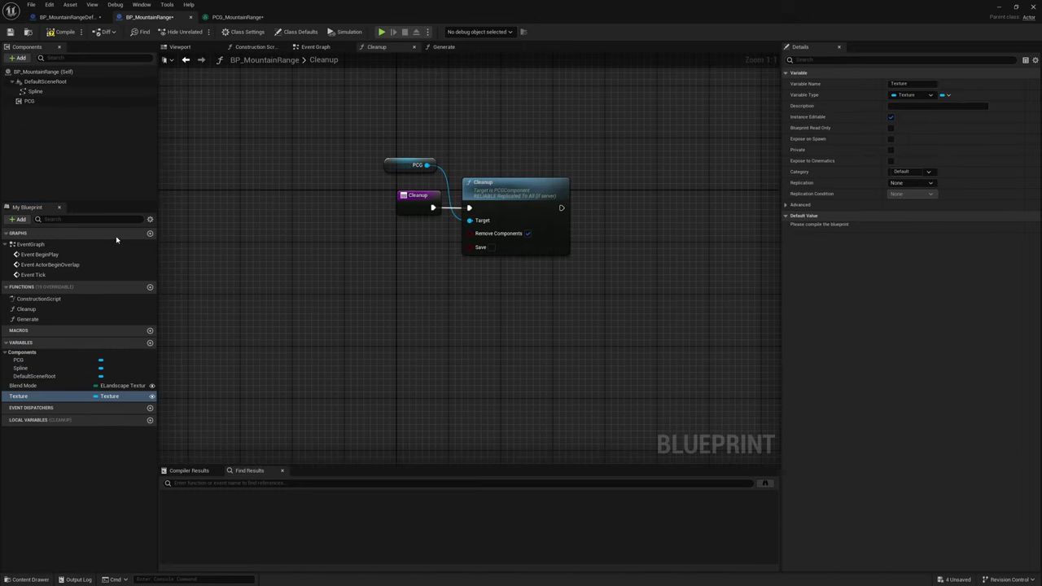
click(64, 20)
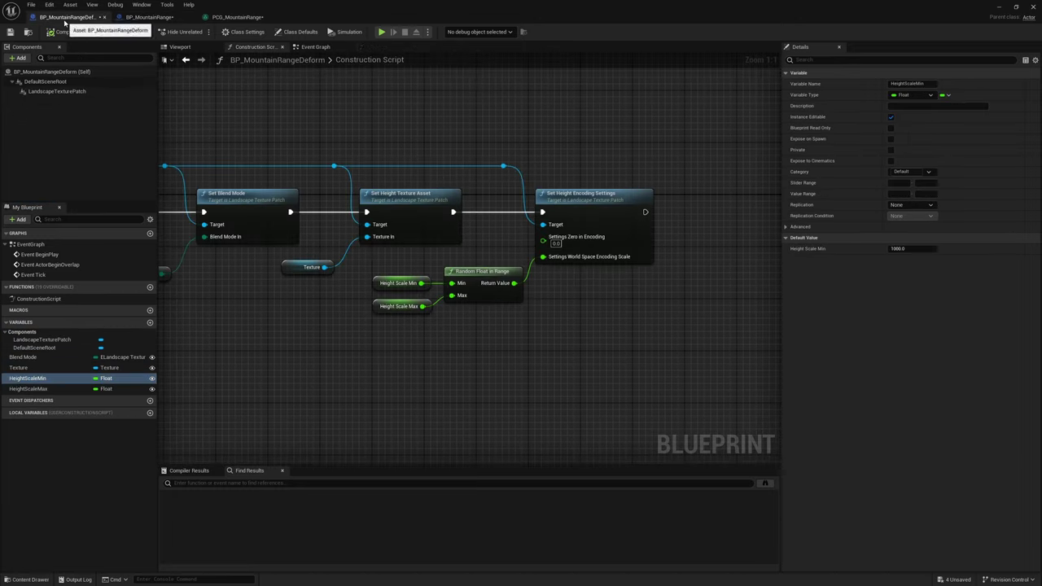
click(53, 390)
click(156, 20)
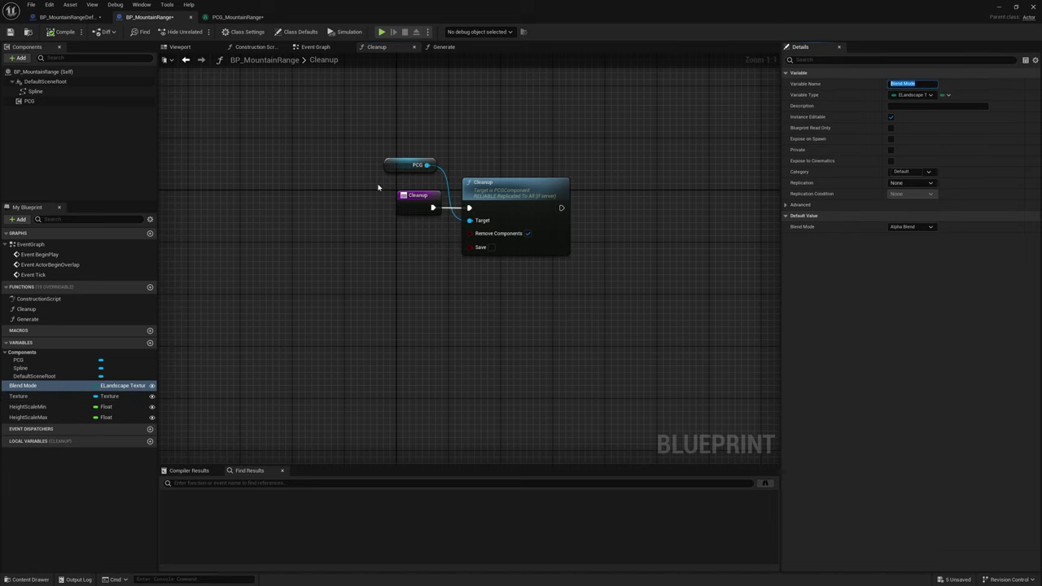
Add a Get Actor Property node to the PCG_MountainRange graph and set its Property Name to Blend Mode.
click(234, 17)
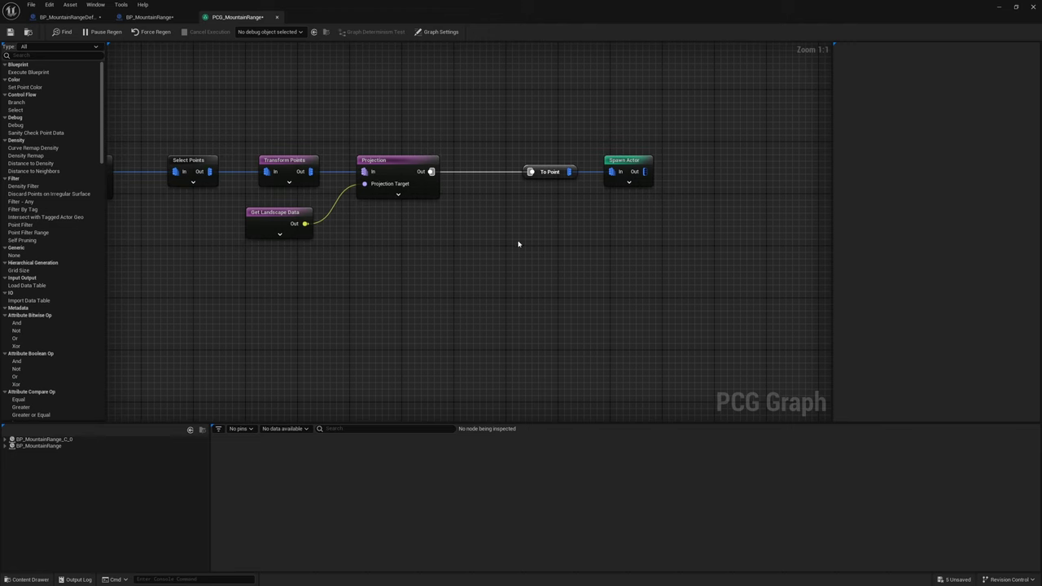
right_drag(518, 244, 447, 252)
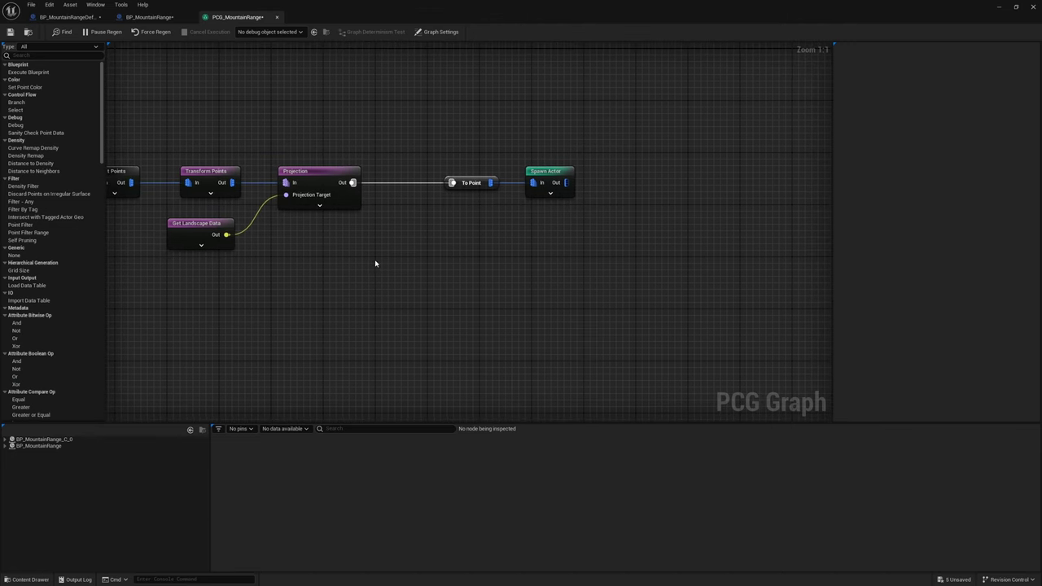
right_click(337, 263)
text(get ac)
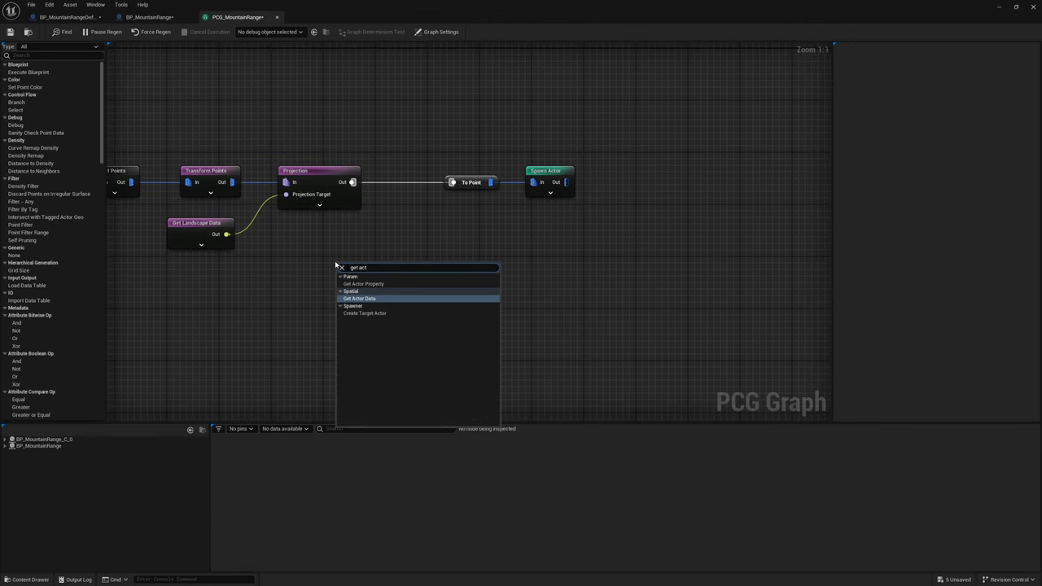
text(t)
key(Up)
key(Return)
click(936, 107)
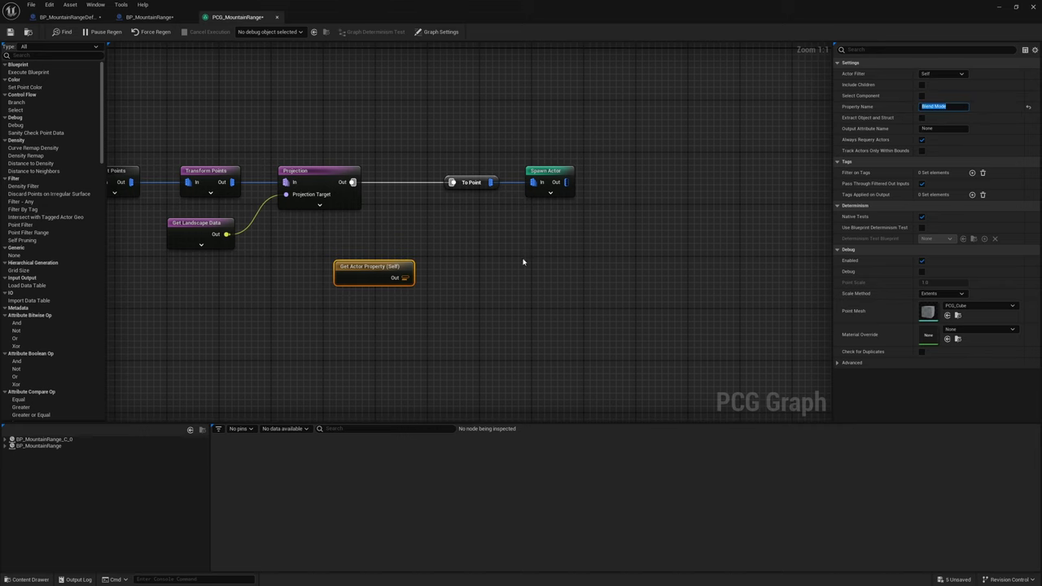
right_drag(468, 273, 434, 281)
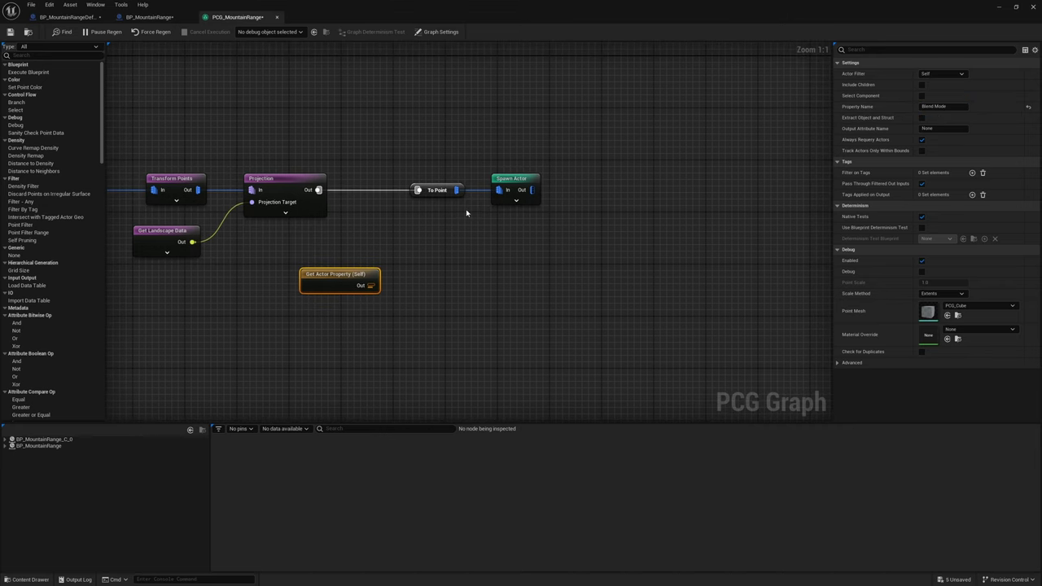
Try to route the Get Actor Property output through a new Add Attribute node into Spawn Actor.
right_click(417, 238)
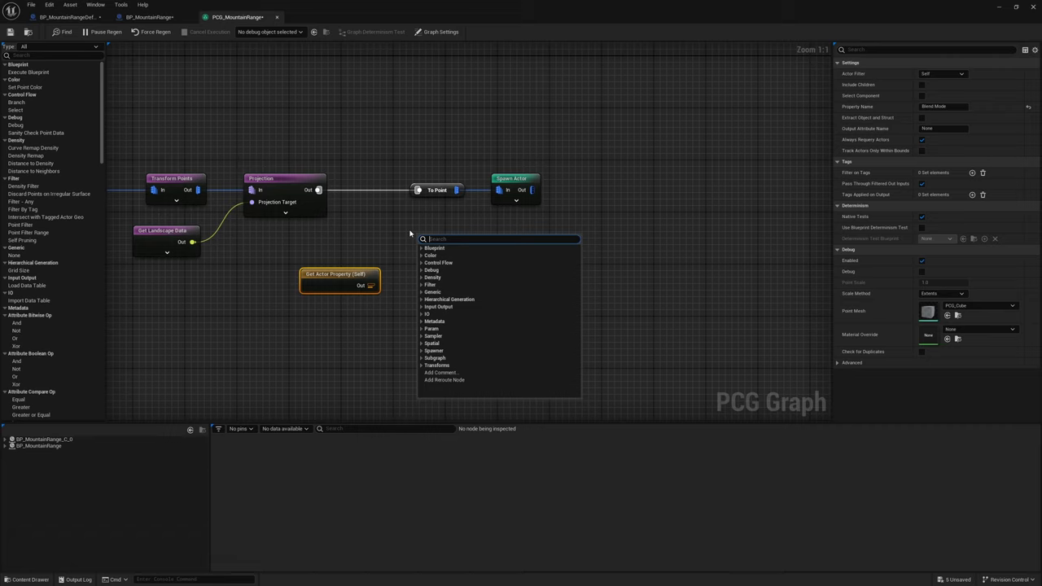
text(add)
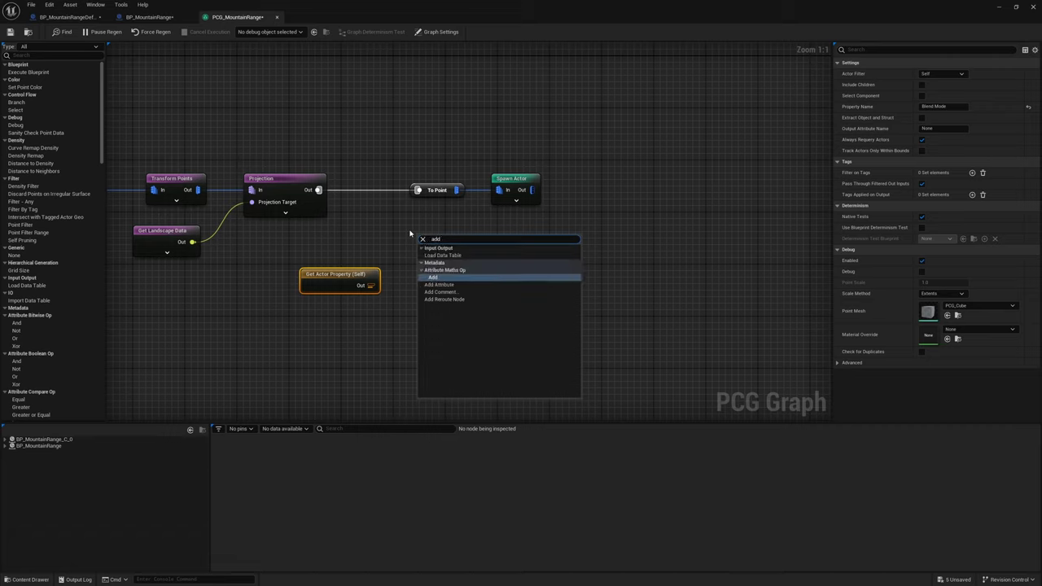
text( att)
key(Down)
key(Return)
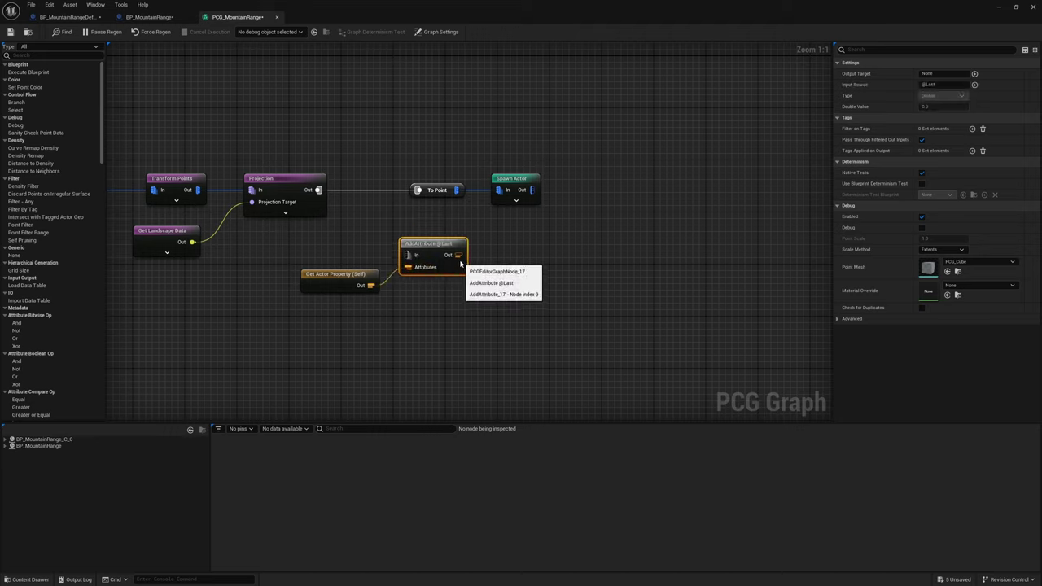
drag(458, 255, 495, 201)
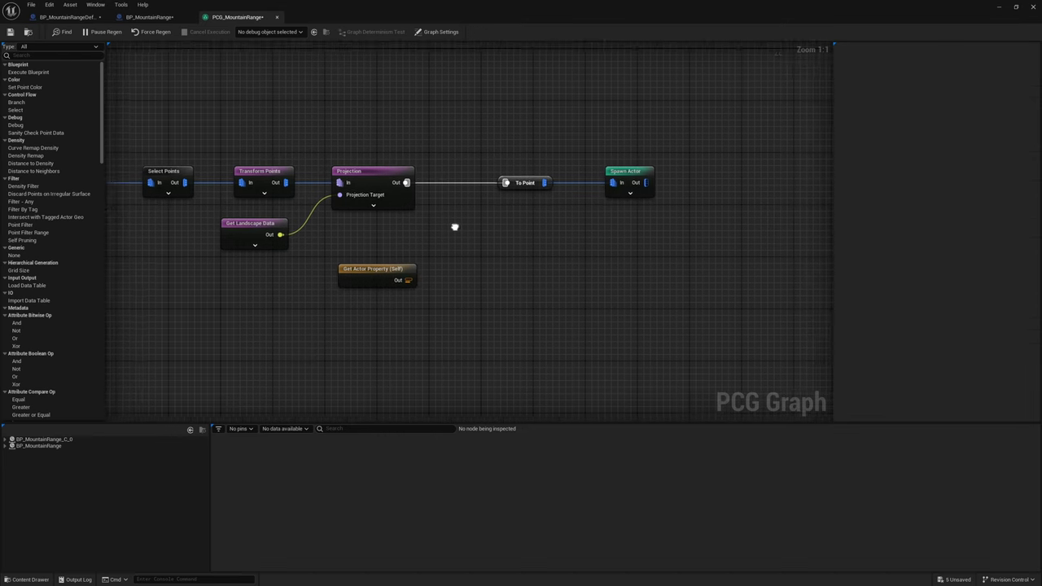
Try to branch the Projection output through a new Add Attribute node into To Point, then delete that node.
drag(429, 179, 488, 238)
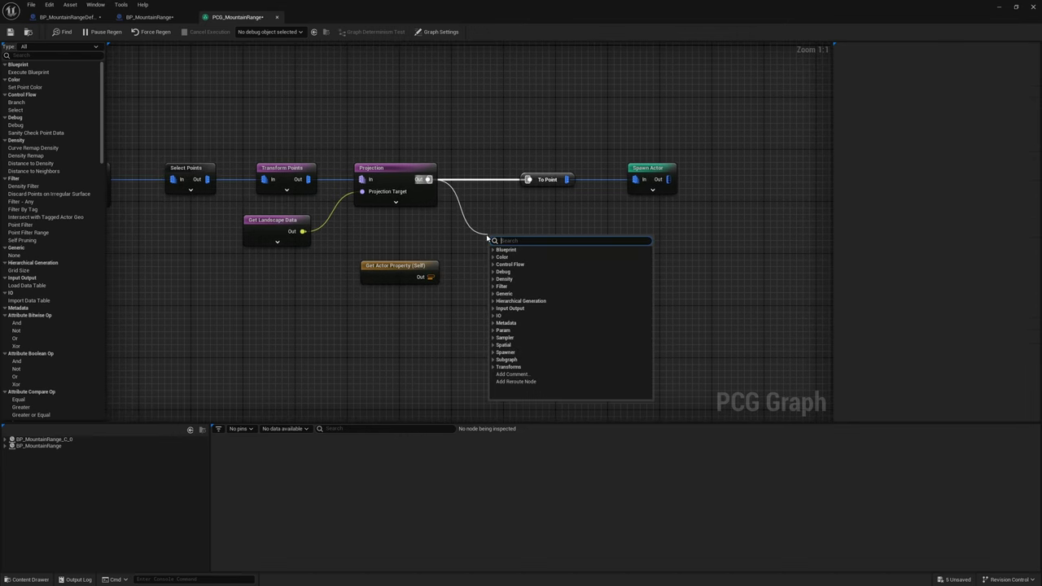
text(add attr)
click(517, 272)
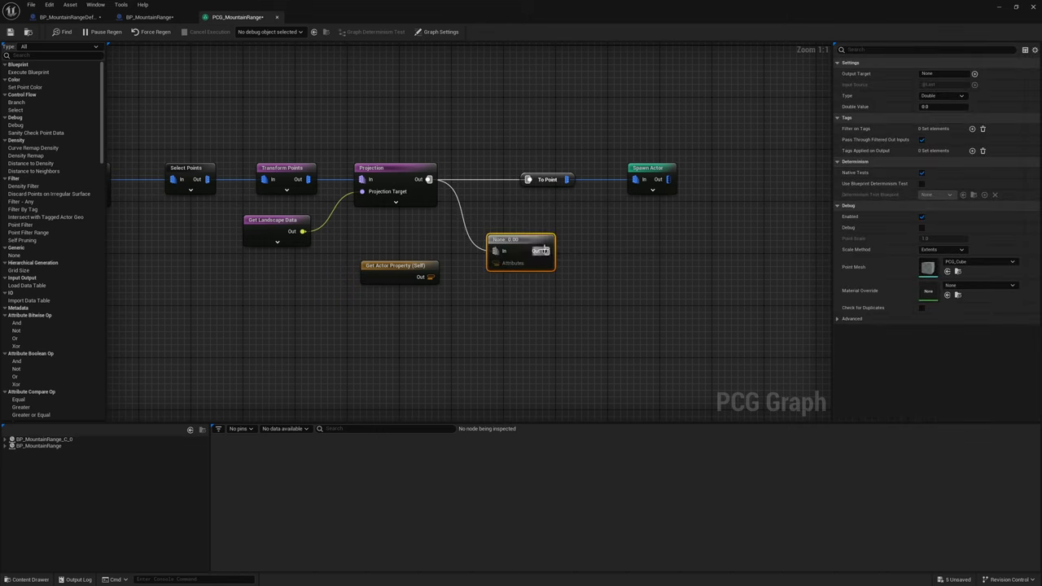
drag(545, 250, 546, 253)
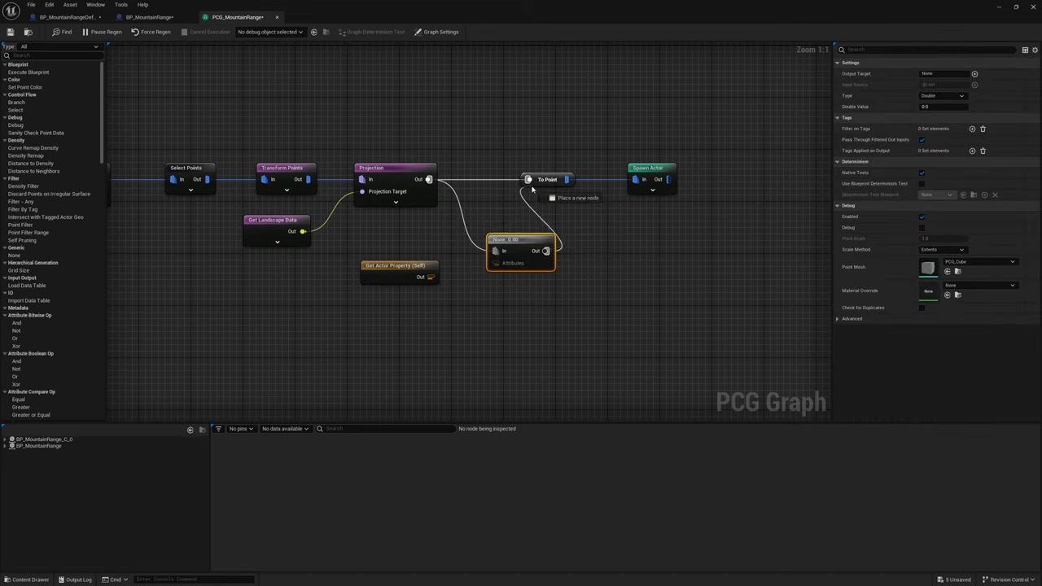
drag(527, 183, 599, 222)
click(534, 231)
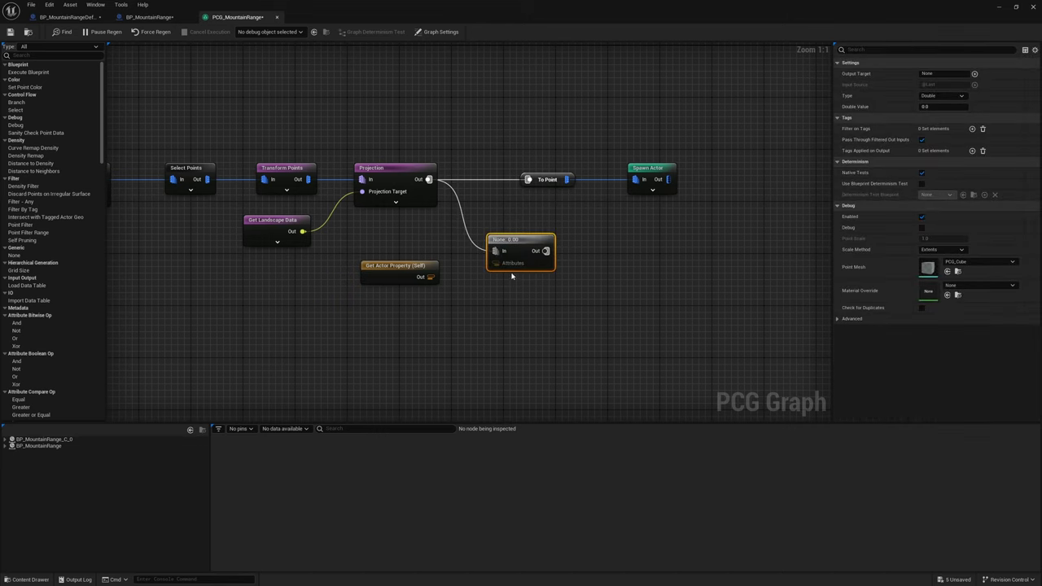
key(Delete)
Disconnect the Projection node from Transform Points and To Point.
drag(307, 179, 364, 120)
right_drag(467, 291, 537, 298)
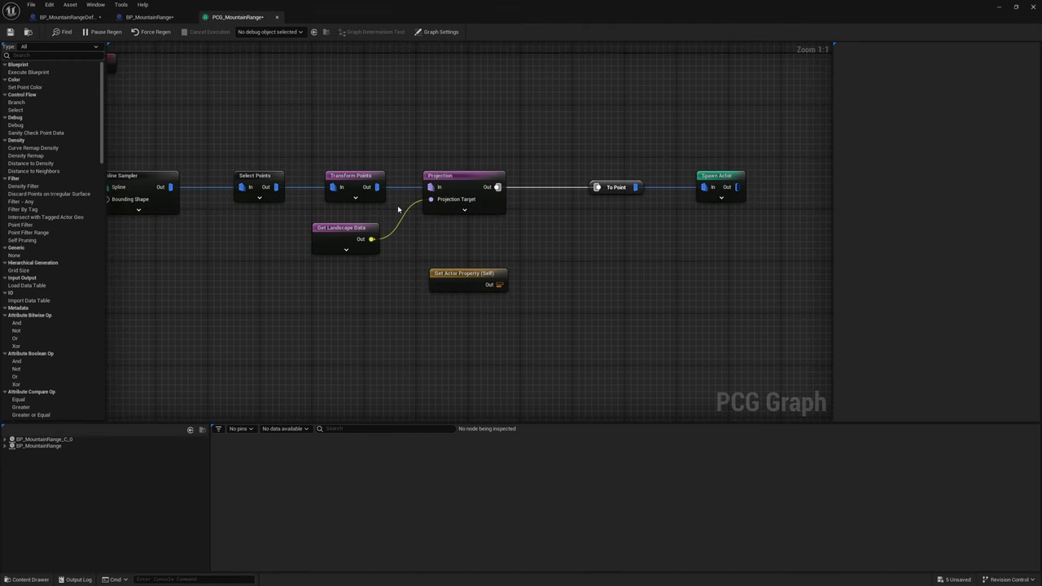
alt+click(433, 188)
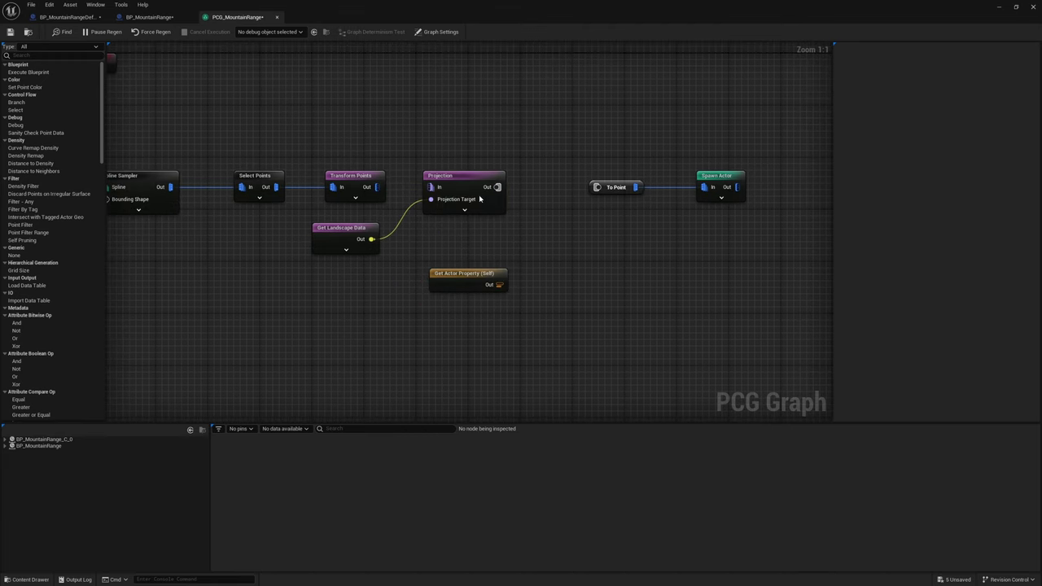
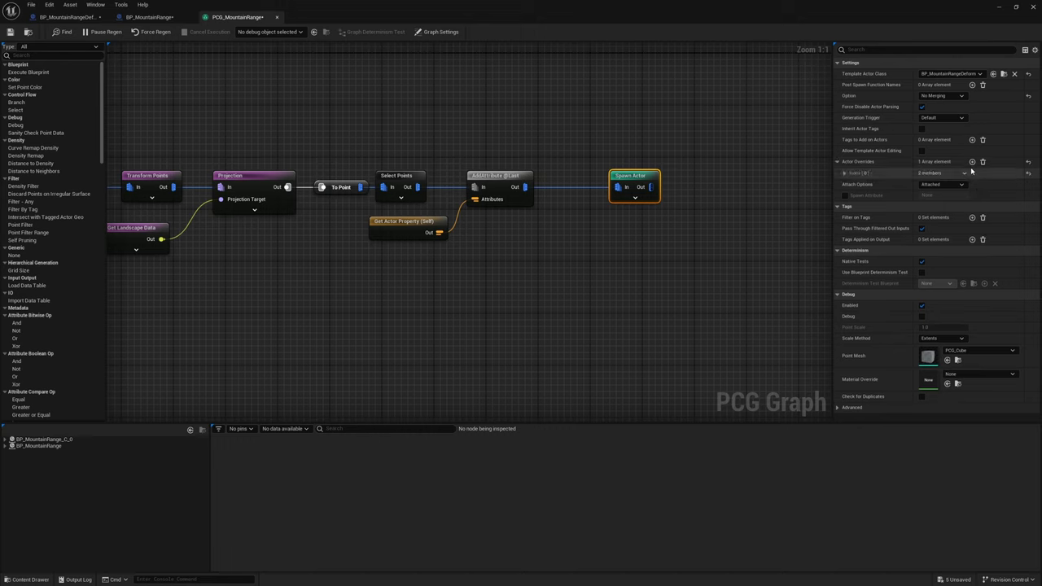
Open the Spawn Actor node's first actor override entry for editing.
click(845, 173)
click(944, 185)
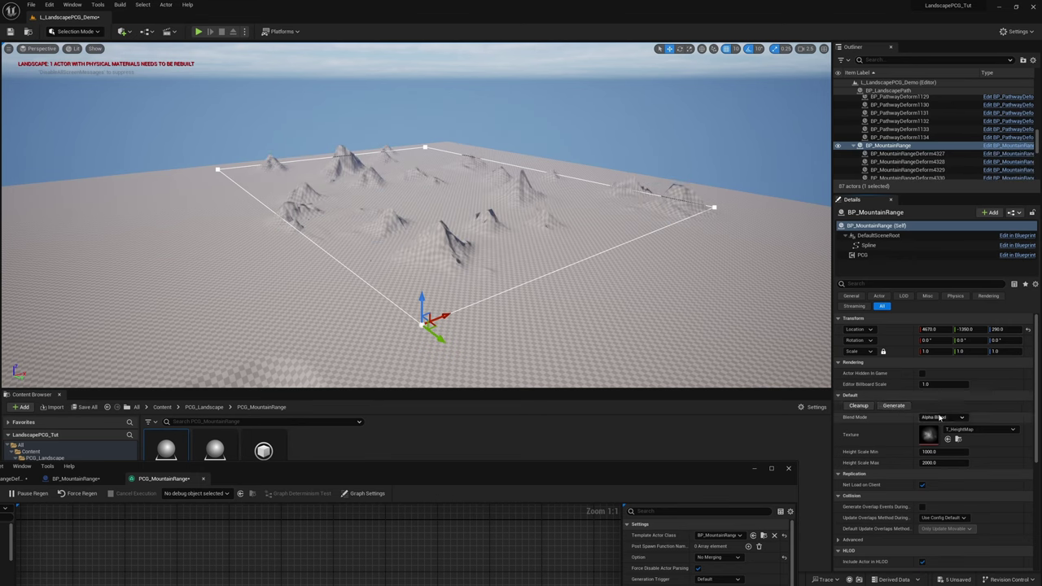
Set BP_MountainRange's Blend Mode to Min and regenerate the mountains.
click(958, 417)
click(928, 441)
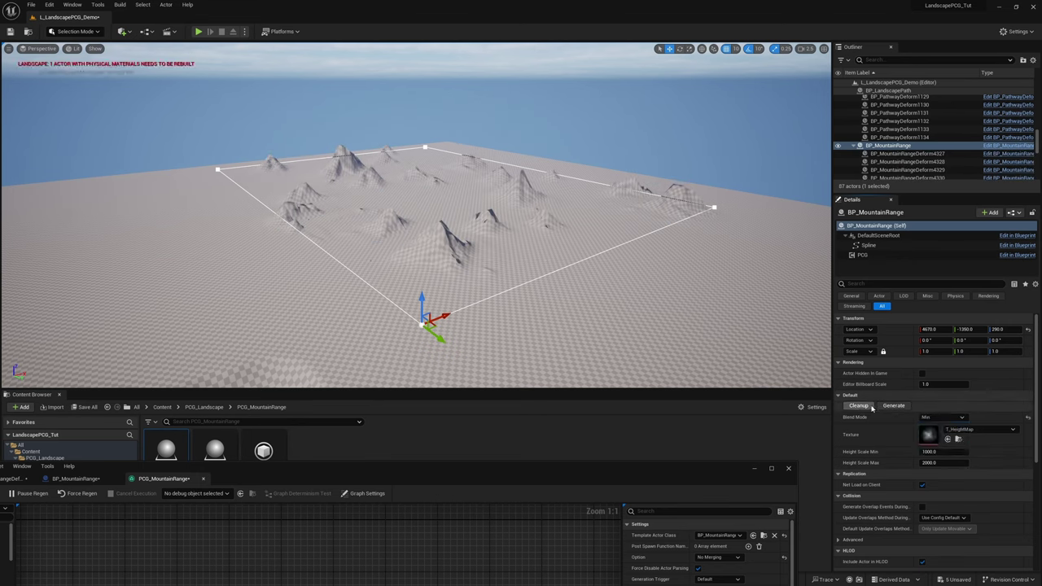
click(885, 405)
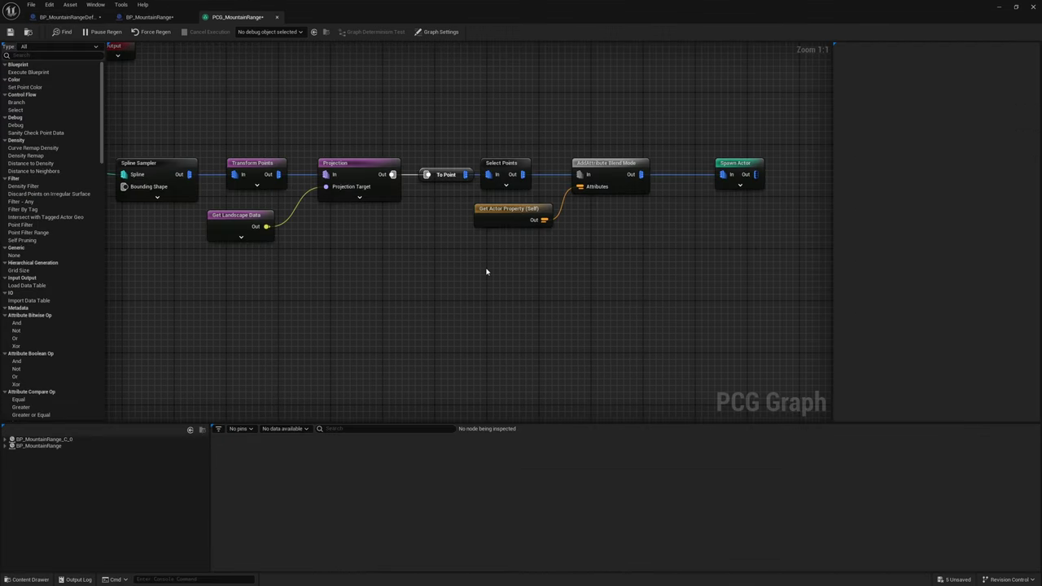
Insert a Transform Points node between Select Points and Add Attribute, with its Offset Min Z set to -1000.
right_drag(556, 246, 523, 263)
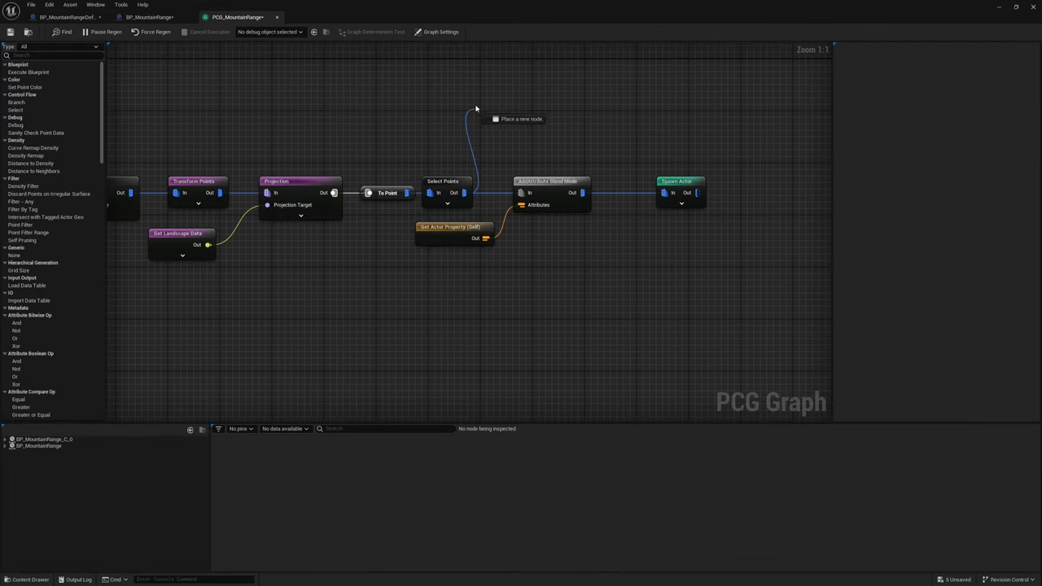
drag(476, 108, 477, 101)
text(transform)
key(Return)
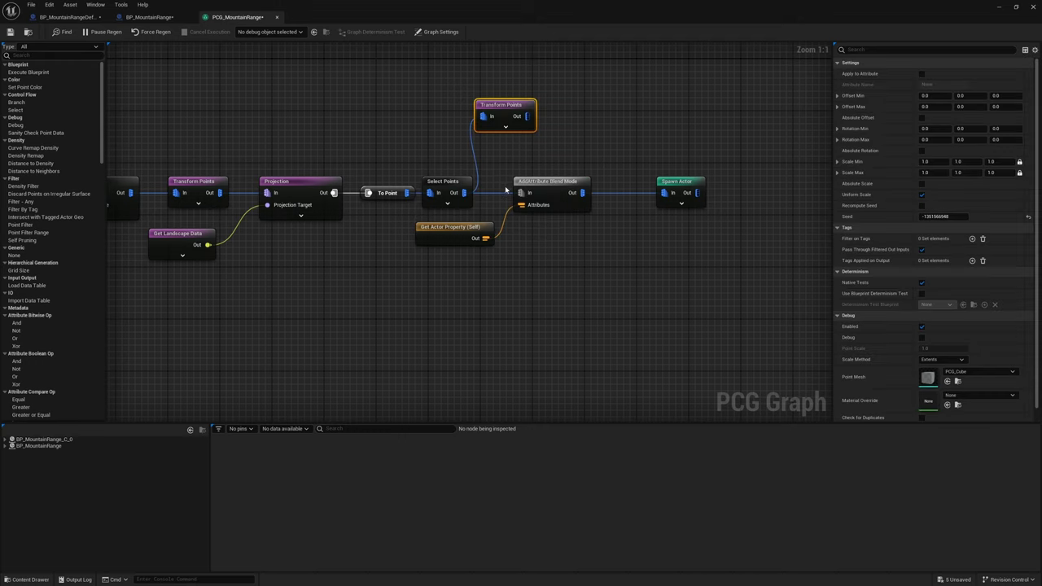
click(538, 122)
drag(544, 144, 529, 198)
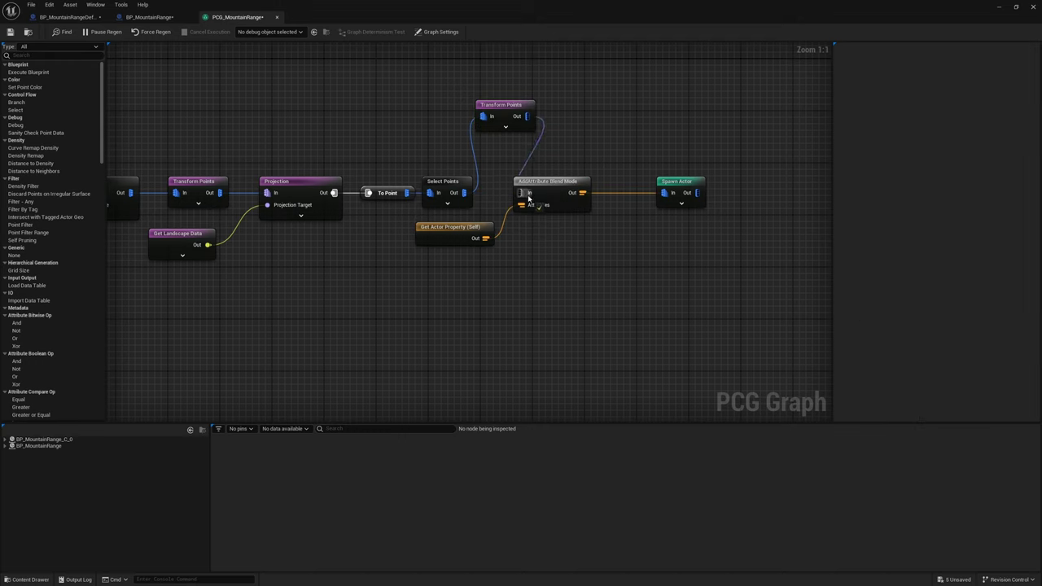
click(503, 106)
click(998, 96)
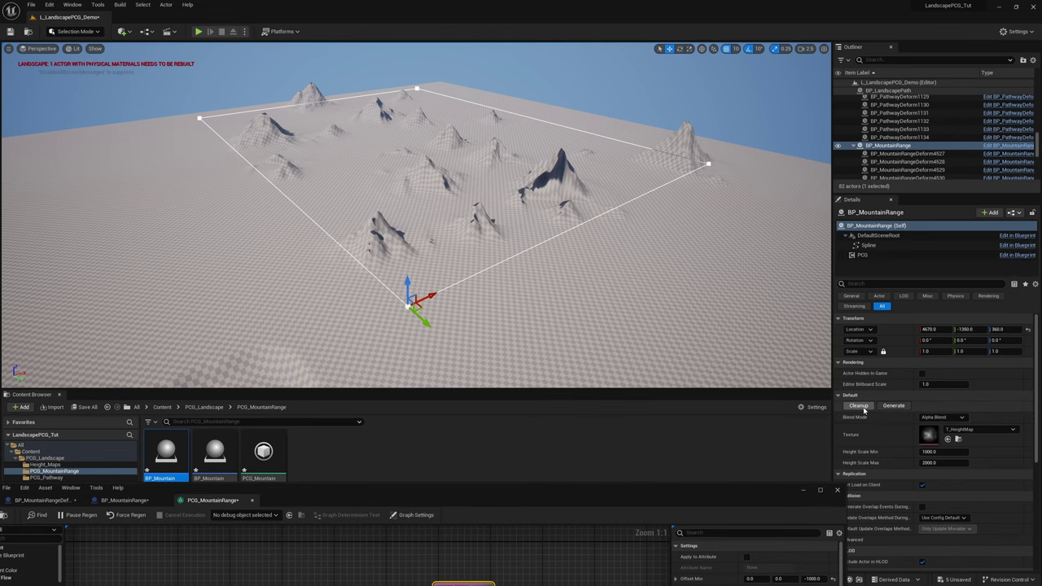
Test the lowered mountains by regenerating BP_MountainRange, switching its Blend Mode, generating again and cleaning up.
click(887, 407)
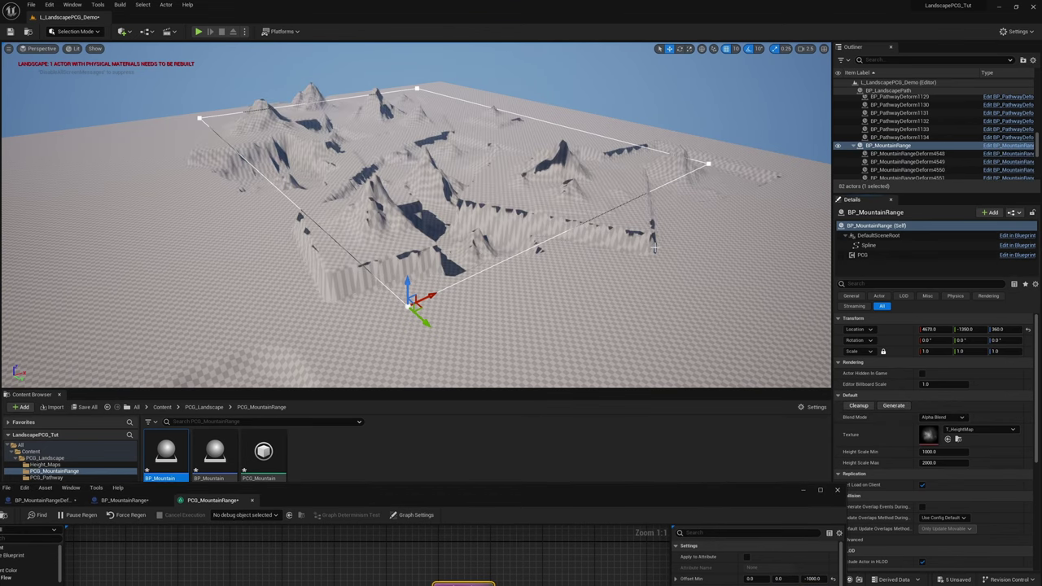
click(940, 417)
click(932, 427)
click(889, 407)
right_drag(765, 358, 777, 387)
click(858, 405)
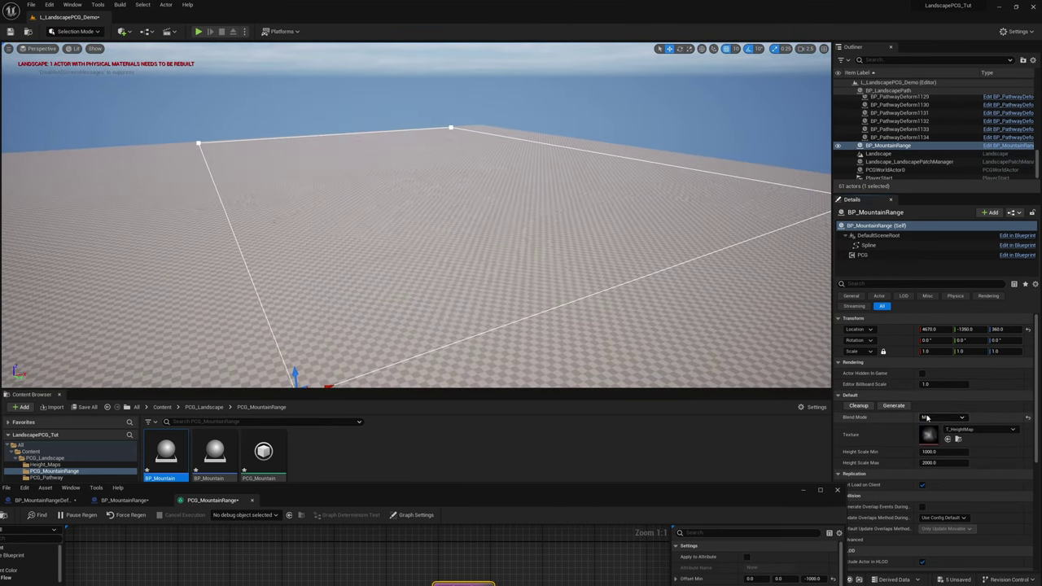
Set BP_MountainRange's Blend Mode to Max and generate the mountains.
click(940, 417)
click(932, 439)
click(893, 405)
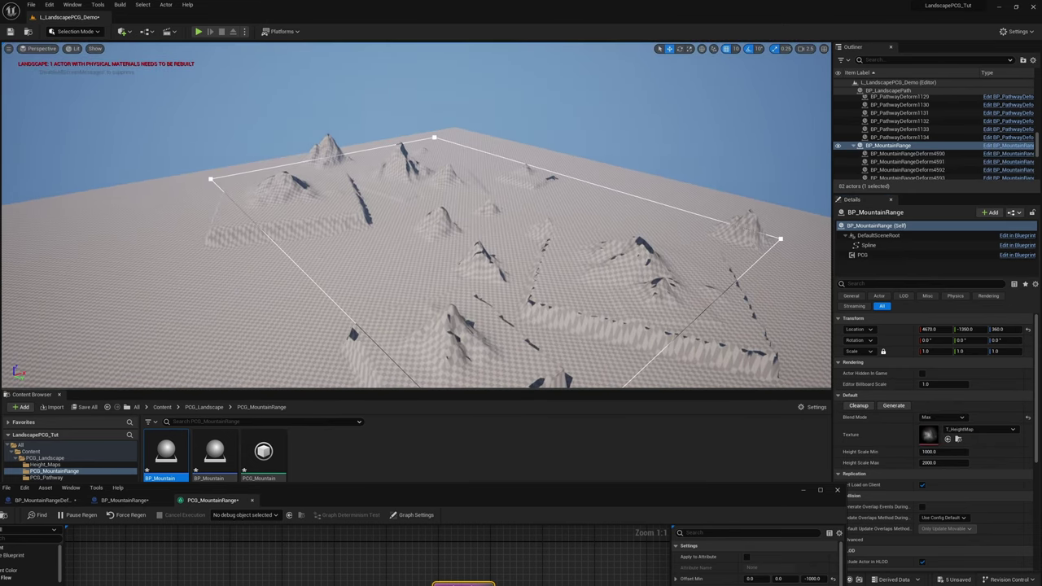
right_drag(765, 359, 777, 357)
key(s)
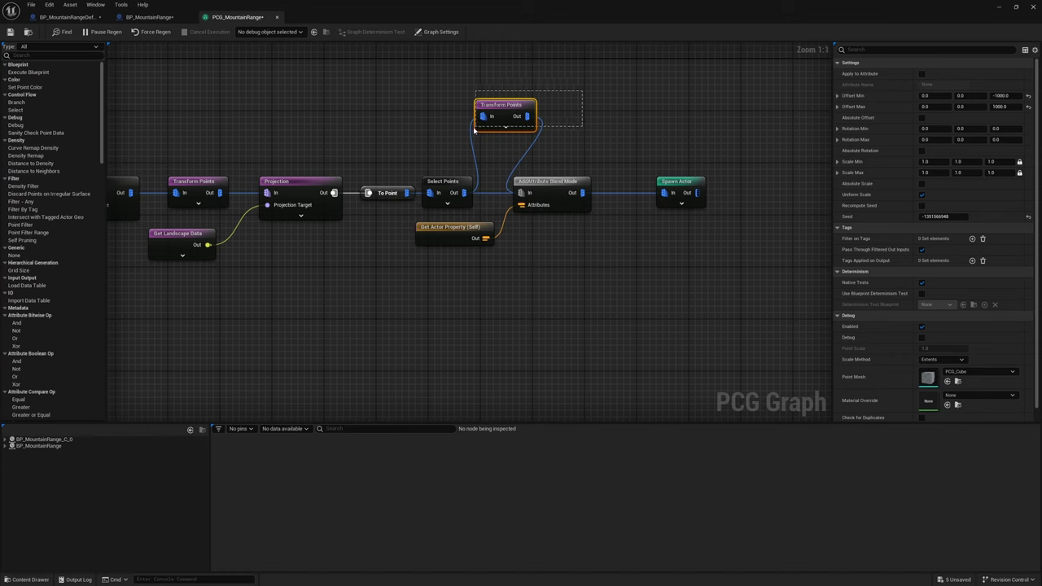
Delete the Transform Points node between Select Points and Add Attribute, and check the variables defined in BP_MountainRange.
key(Delete)
right_drag(660, 254, 554, 250)
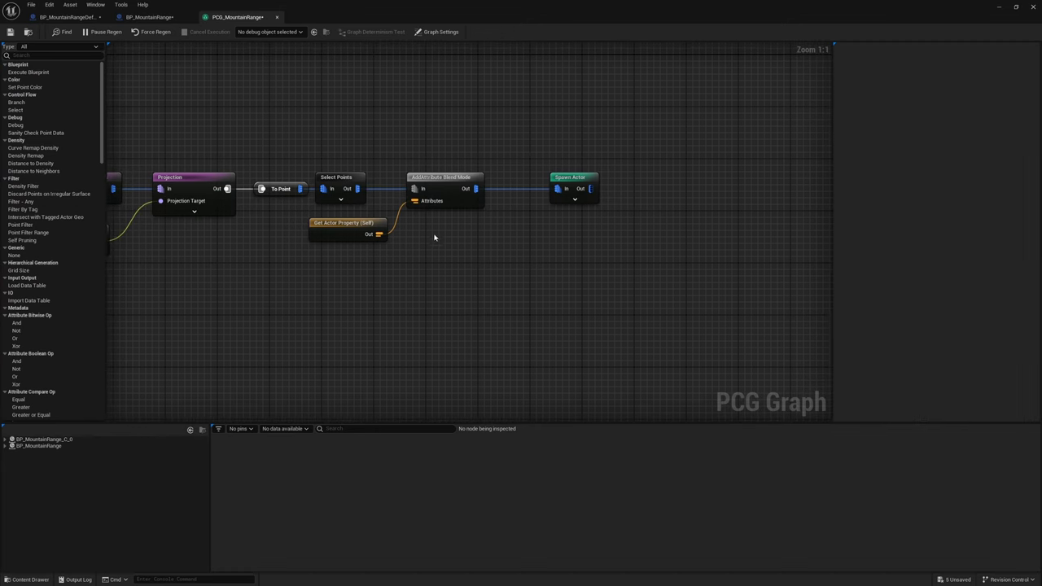
click(447, 184)
click(137, 16)
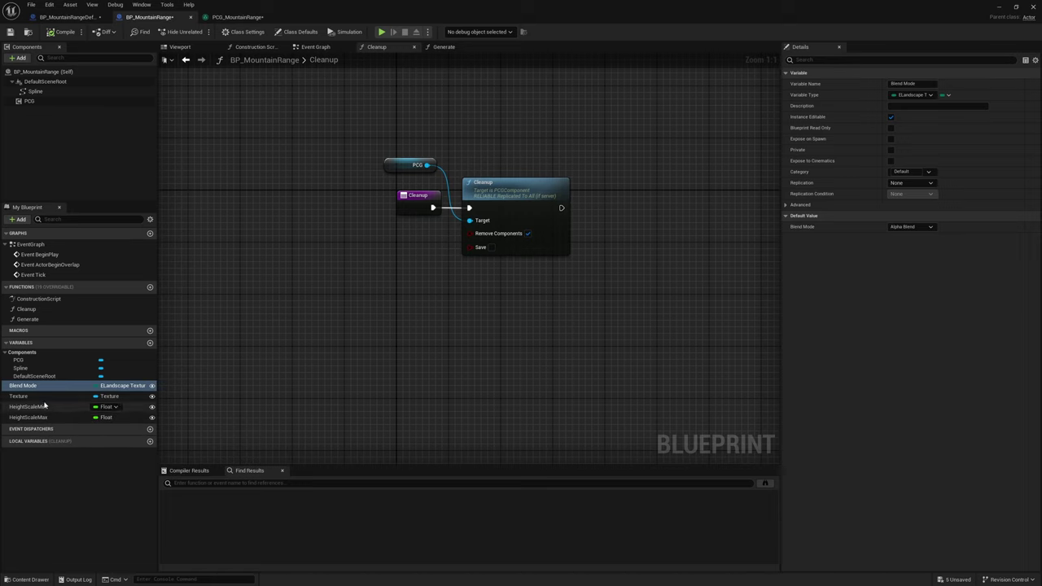
click(236, 16)
Duplicate the Get Actor Property and Add Attribute pair three times and chain the copies between the original pair and Spawn Actor.
drag(480, 206, 474, 128)
drag(465, 299, 302, 195)
key(ctrl+c)
key(ctrl+v)
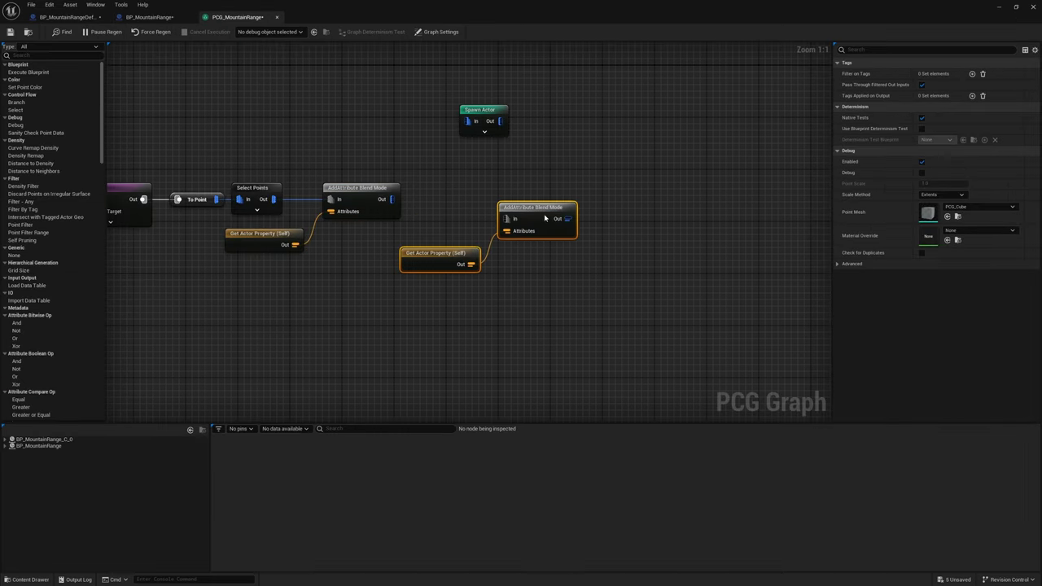
drag(545, 219, 438, 204)
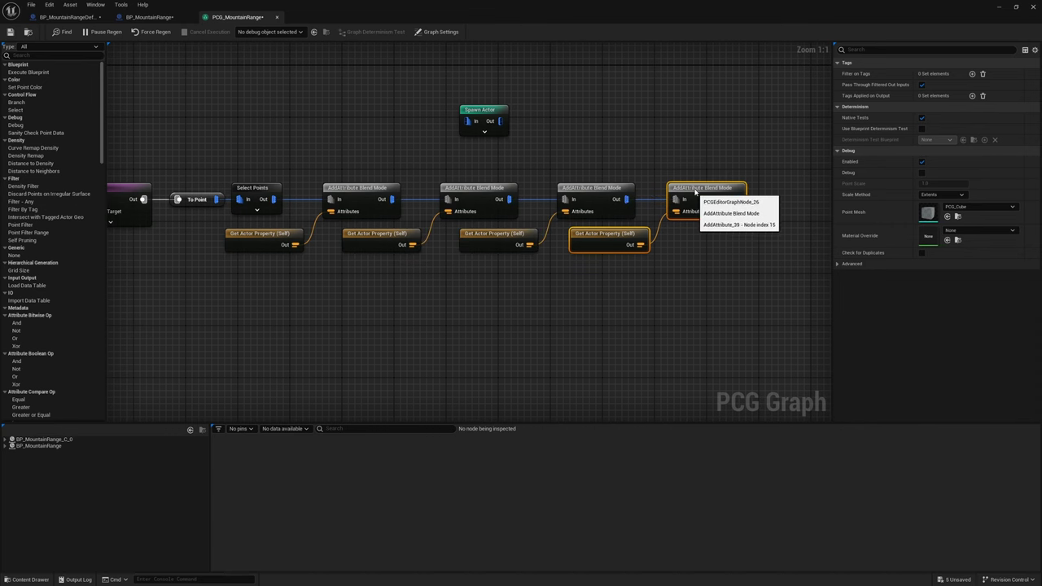
click(607, 155)
right_drag(607, 154, 478, 155)
drag(366, 120, 677, 199)
drag(609, 198, 642, 201)
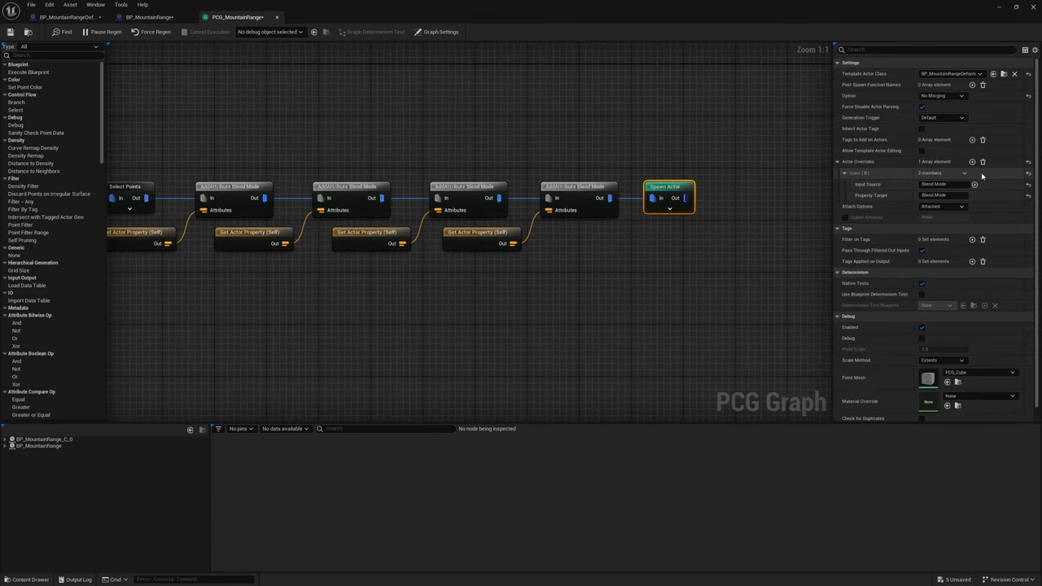
Add three more Actor Overrides entries to the Spawn Actor node and expand them.
click(972, 162)
click(972, 162)
click(972, 163)
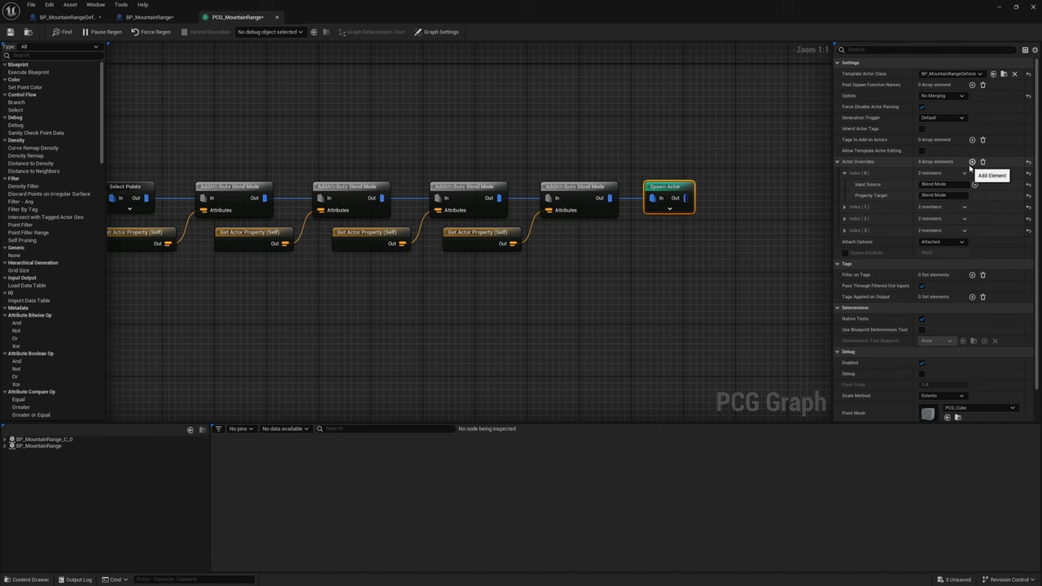
click(845, 231)
click(845, 218)
click(845, 207)
Configure the second Get Actor Property and Add Attribute pair for Texture, and map Texture to Texture in the second Spawn Actor override.
click(74, 17)
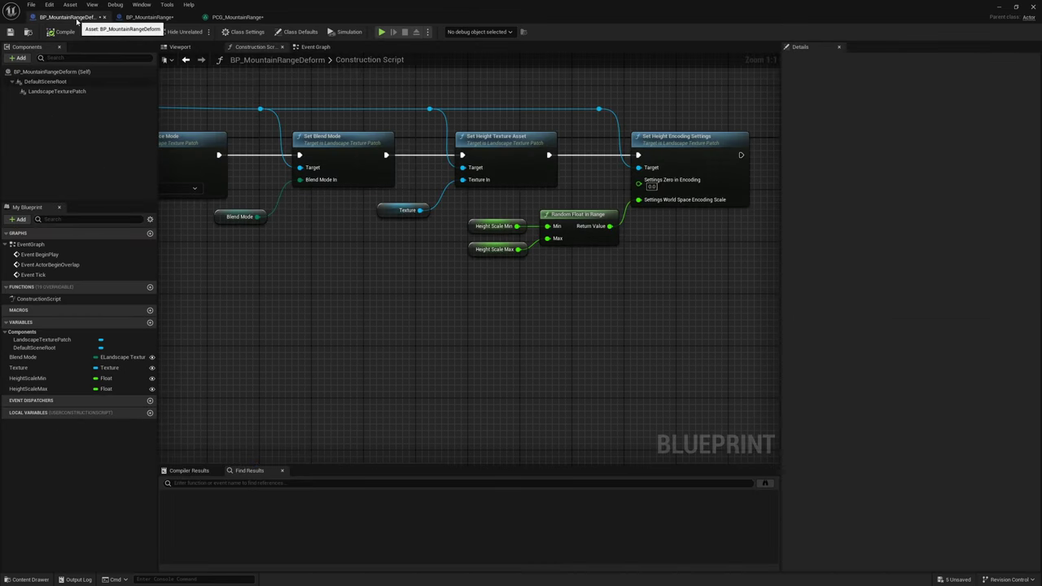
click(36, 367)
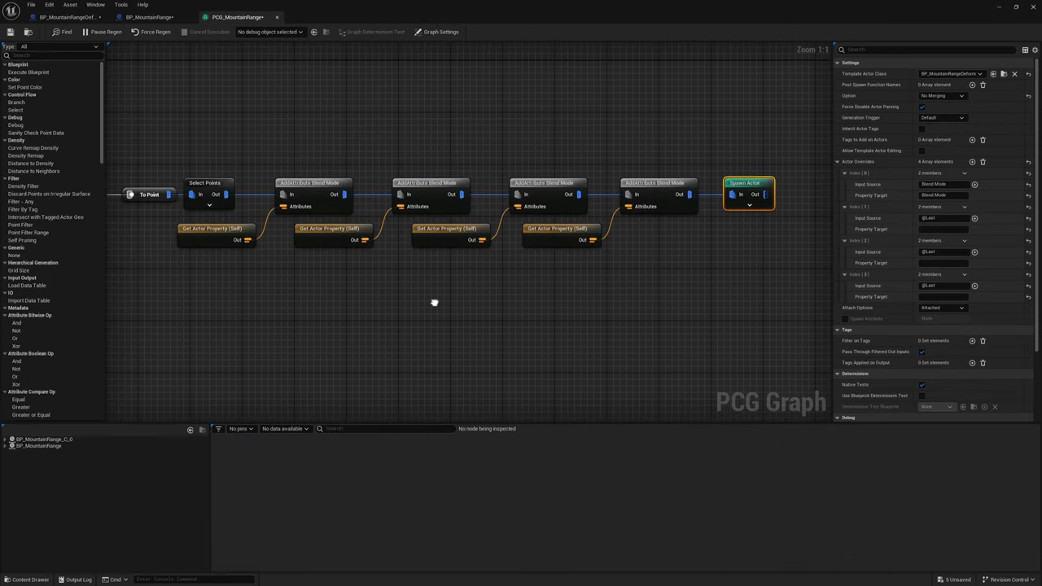
click(334, 232)
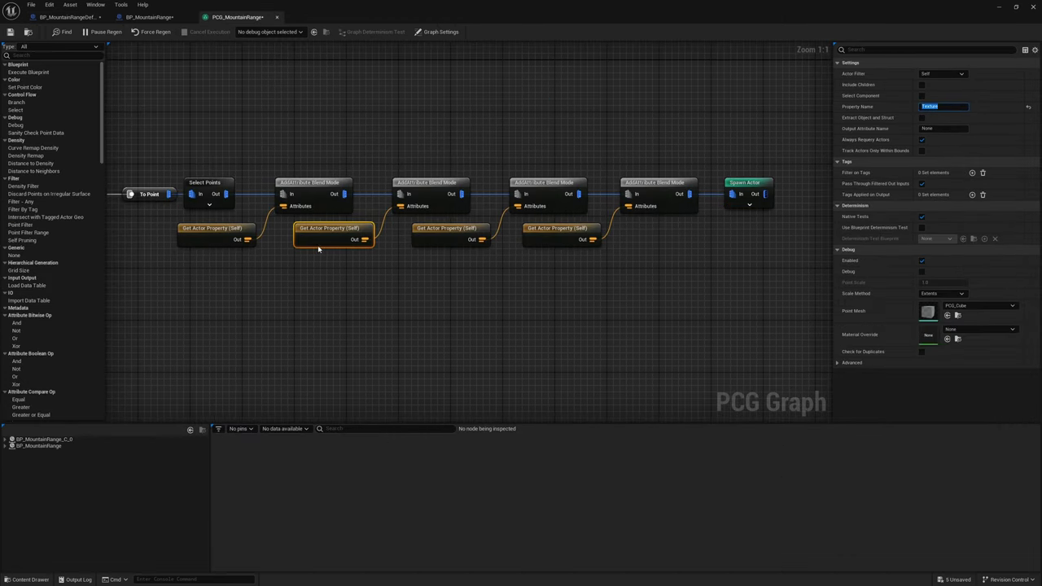
click(439, 183)
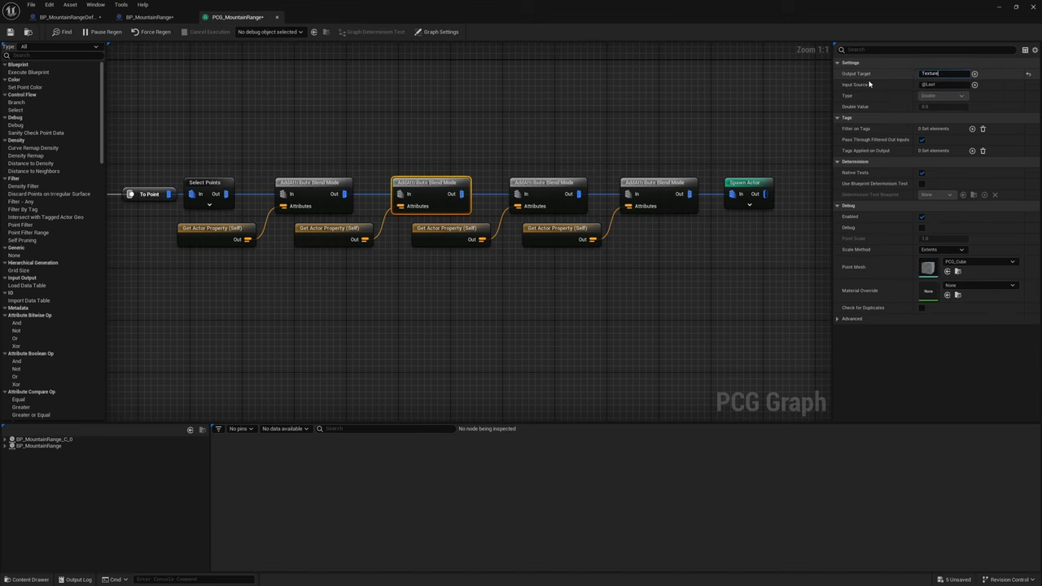
click(747, 186)
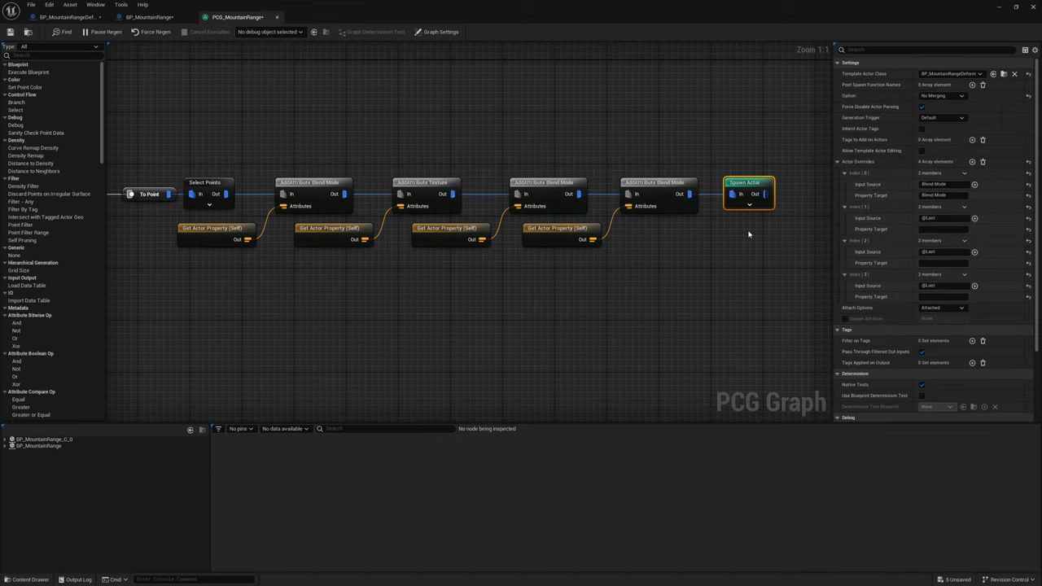
click(936, 218)
key(ctrl+v)
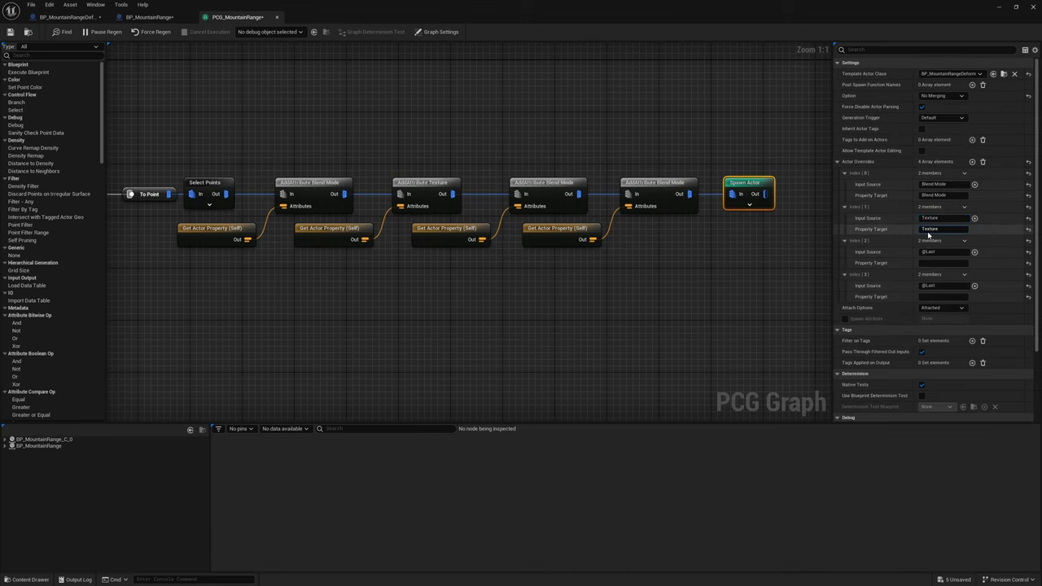
Configure the last two property and attribute pairs for HeightScaleMin and HeightScaleMax, with matching input sources and property targets in the remaining Spawn Actor overrides.
click(69, 17)
click(31, 379)
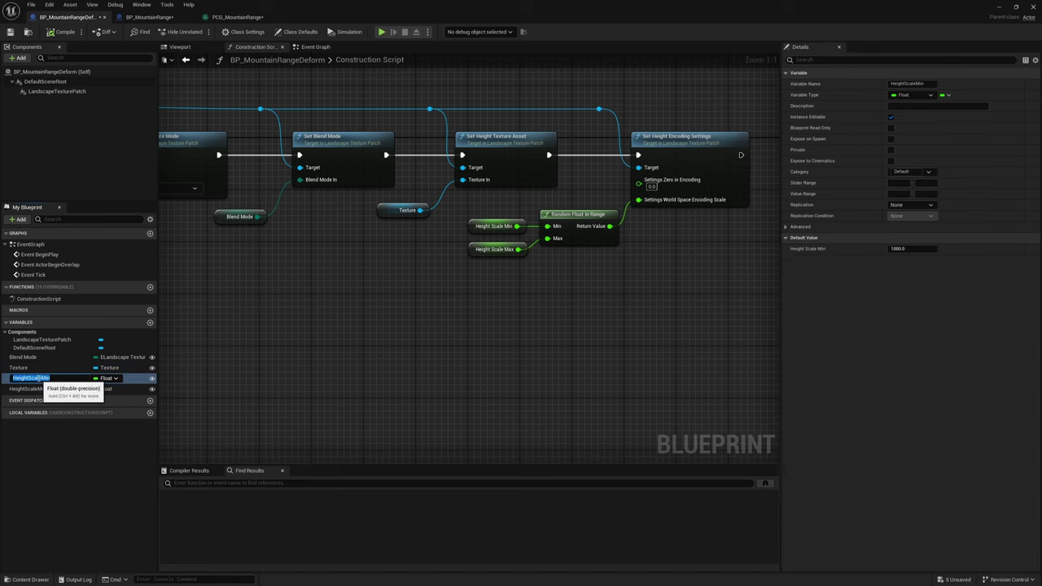
click(127, 18)
click(236, 17)
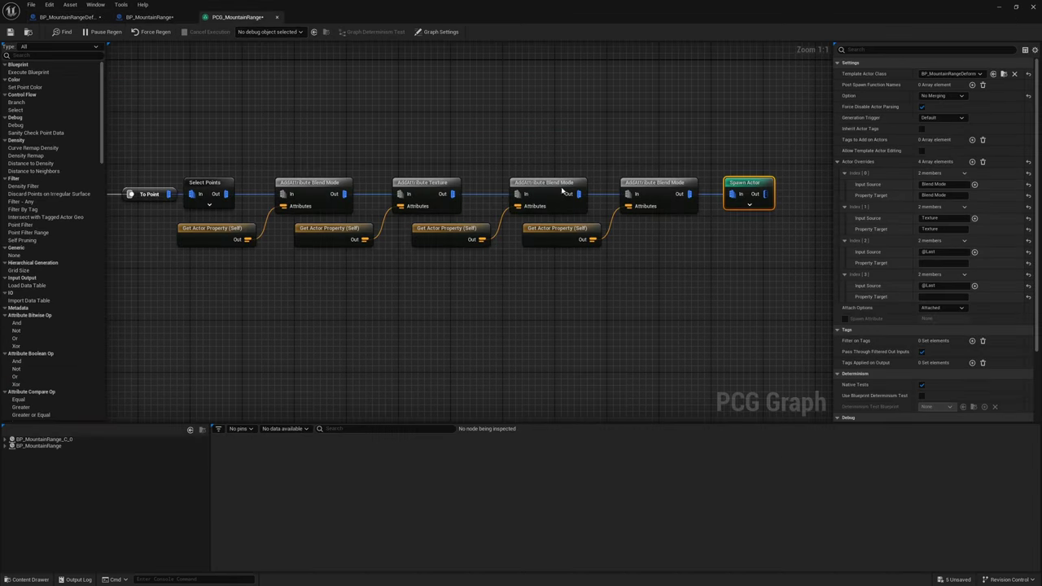
click(928, 296)
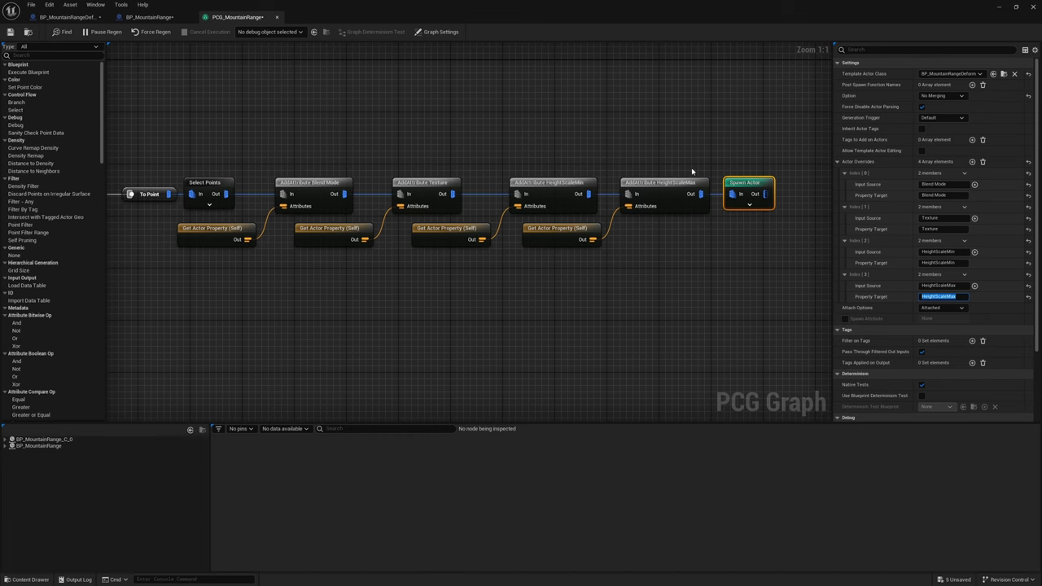
click(655, 184)
click(569, 199)
click(561, 235)
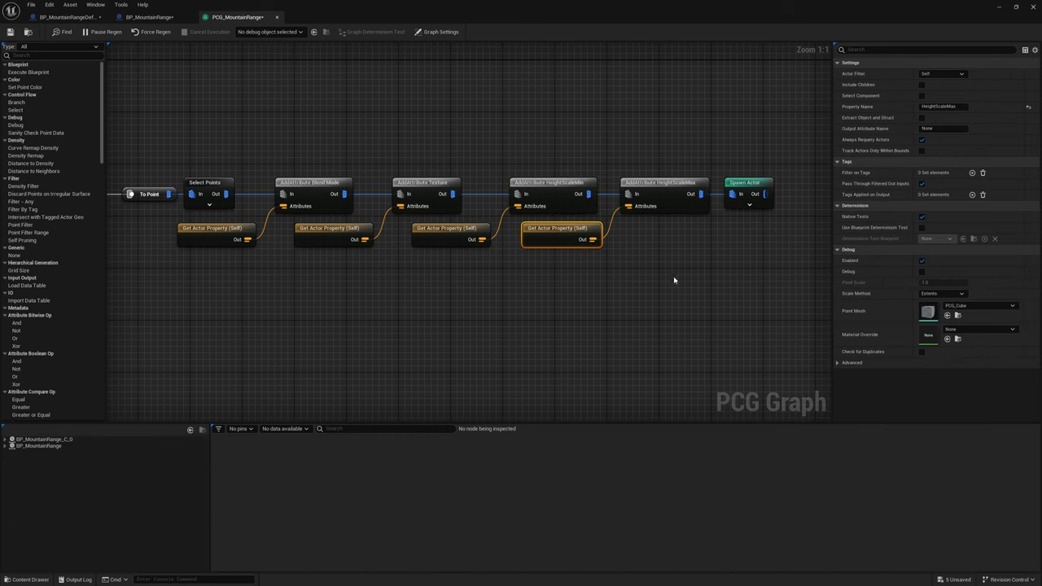
right_drag(673, 280, 657, 267)
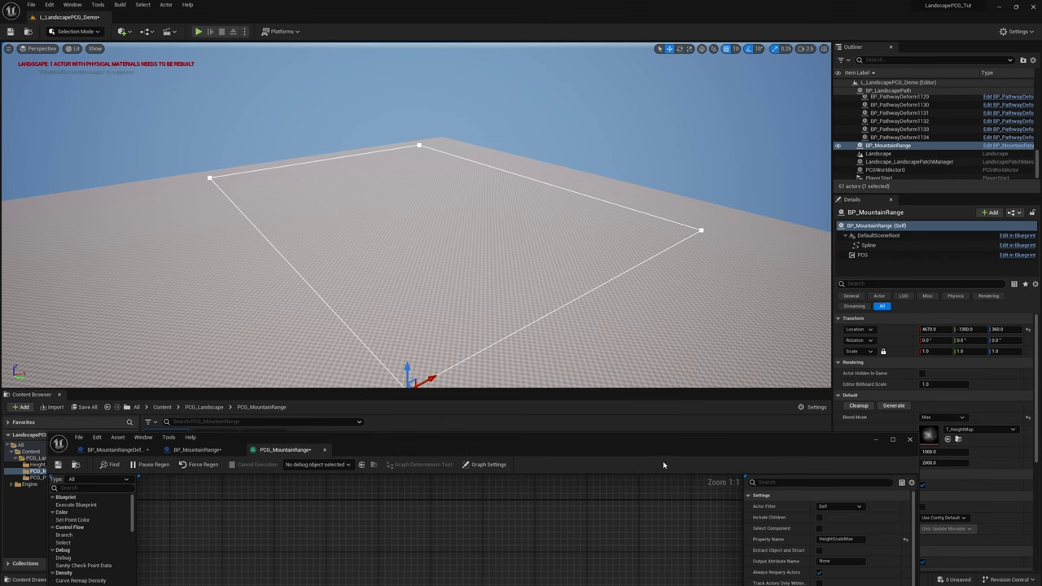
Keep BP_MountainRange's Blend Mode at Max, then clean up and regenerate the mountains with the extended graph.
drag(663, 465, 693, 433)
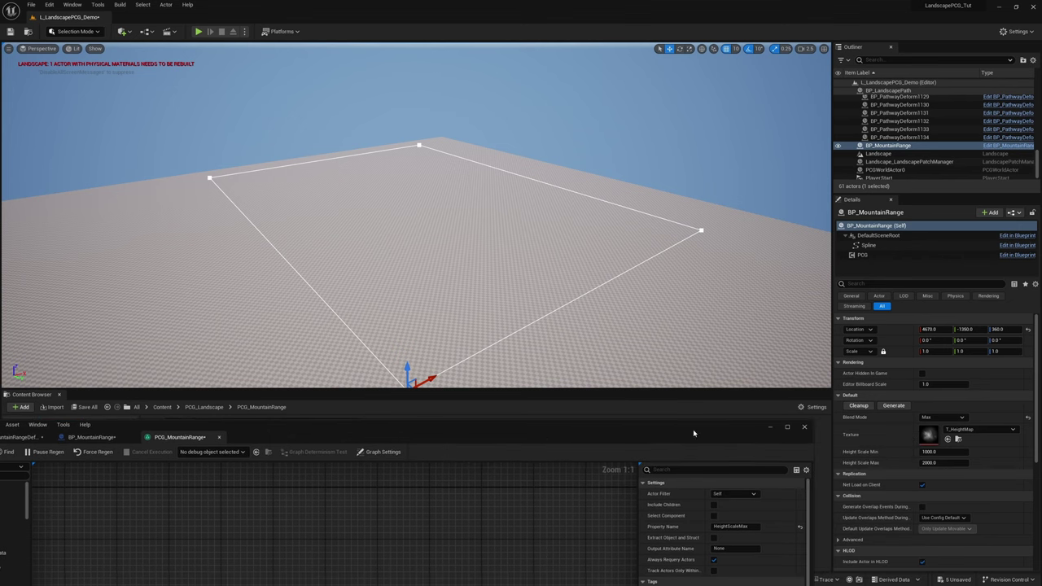
click(937, 417)
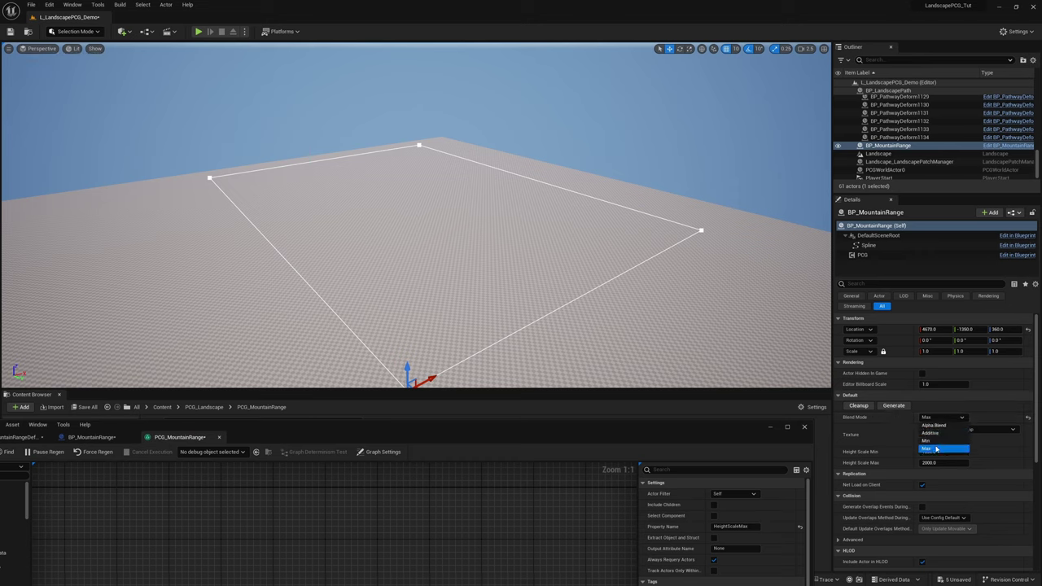
click(859, 407)
click(894, 406)
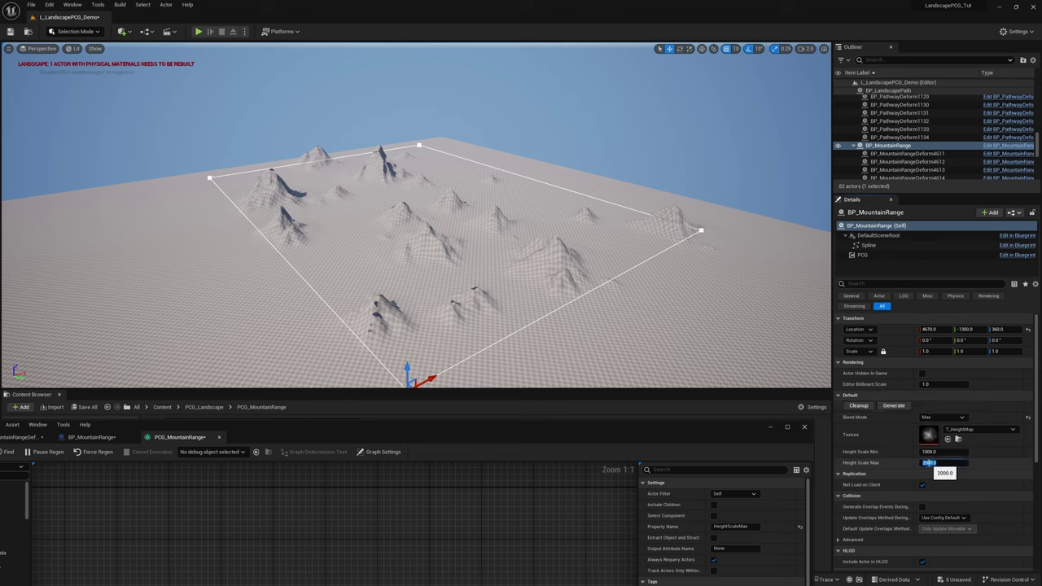
Set BP_MountainRange's Height Scale Max to 10000 and Height Scale Min to 5000, and regenerate the mountains.
click(930, 462)
click(961, 462)
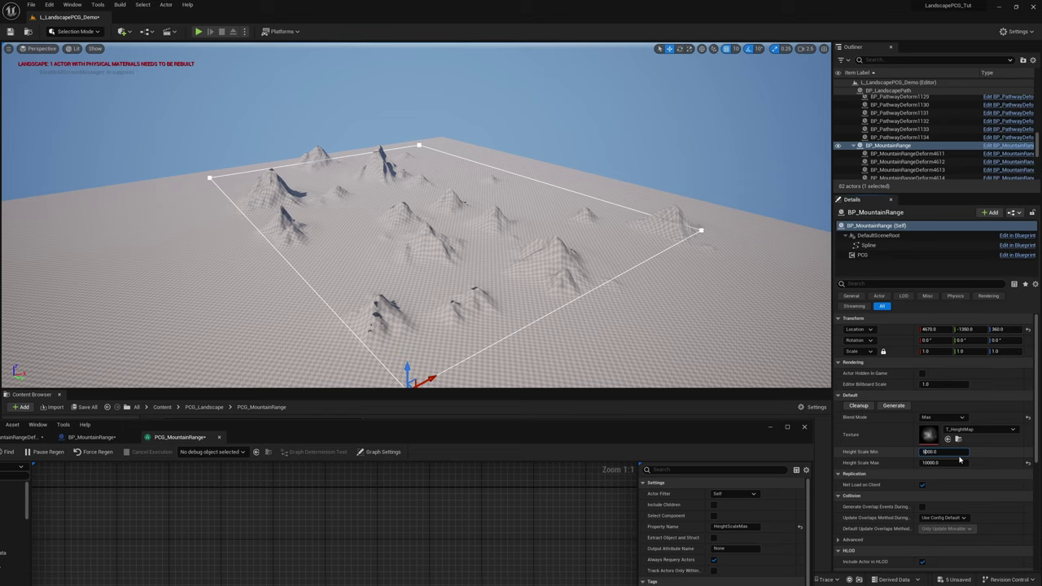
click(859, 406)
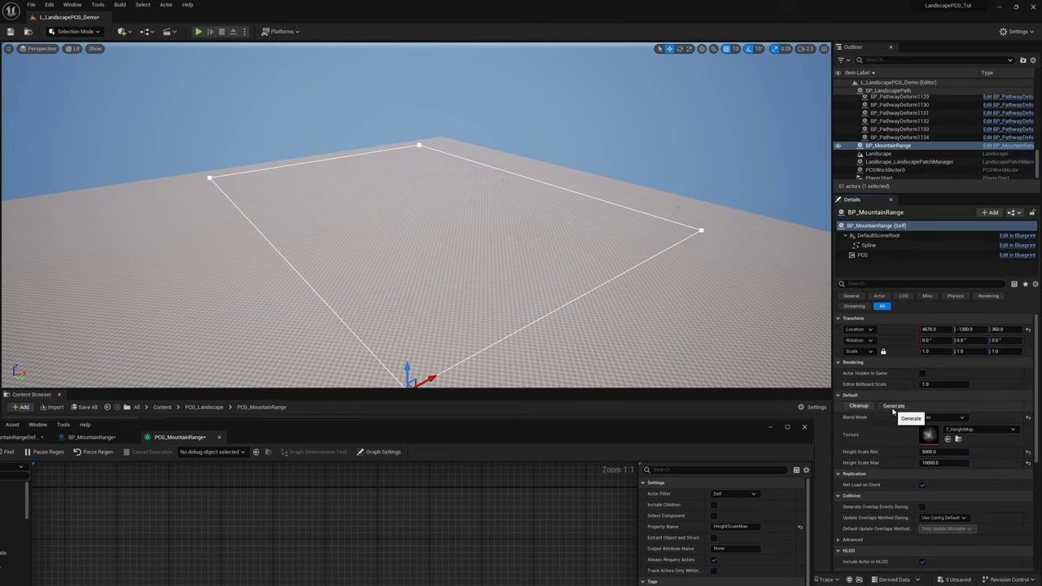
click(893, 406)
right_drag(810, 358, 794, 314)
right_drag(614, 265, 628, 263)
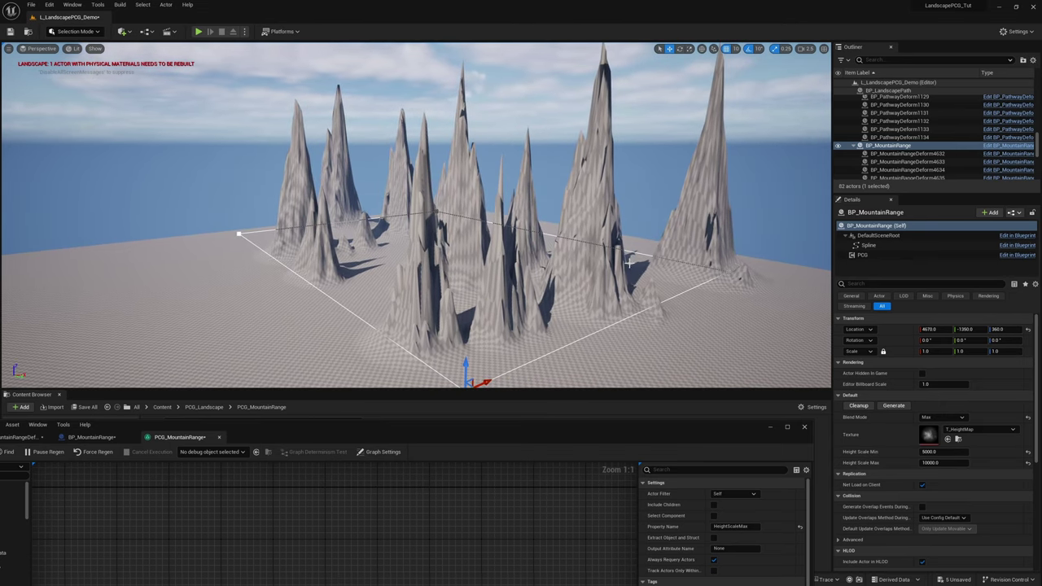
Regenerate the mountains with Height Scale Min 2000, Height Scale Max 5000 and TilingNoise05 as the Texture.
click(932, 462)
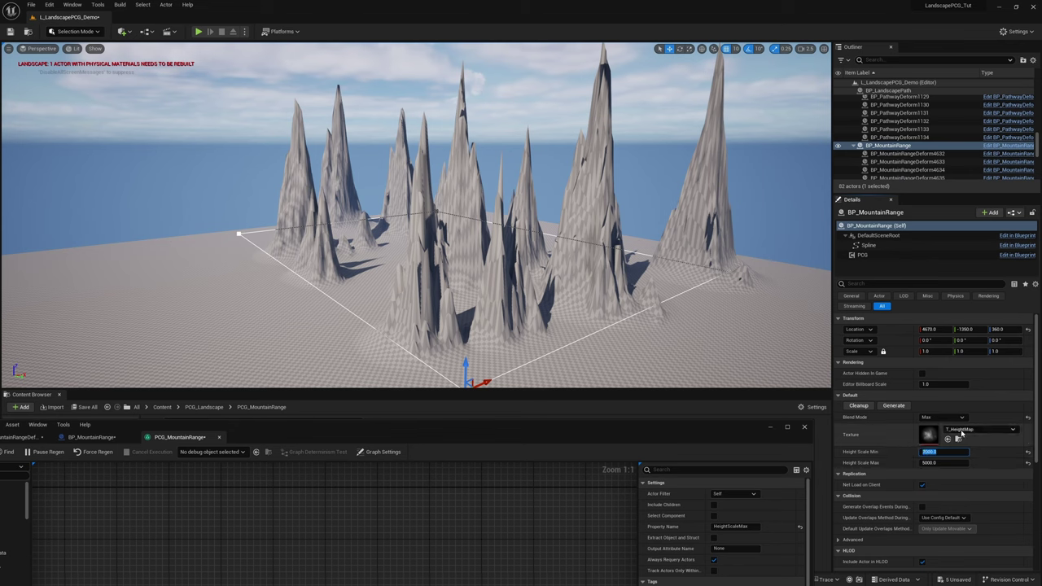
click(960, 432)
text(noi)
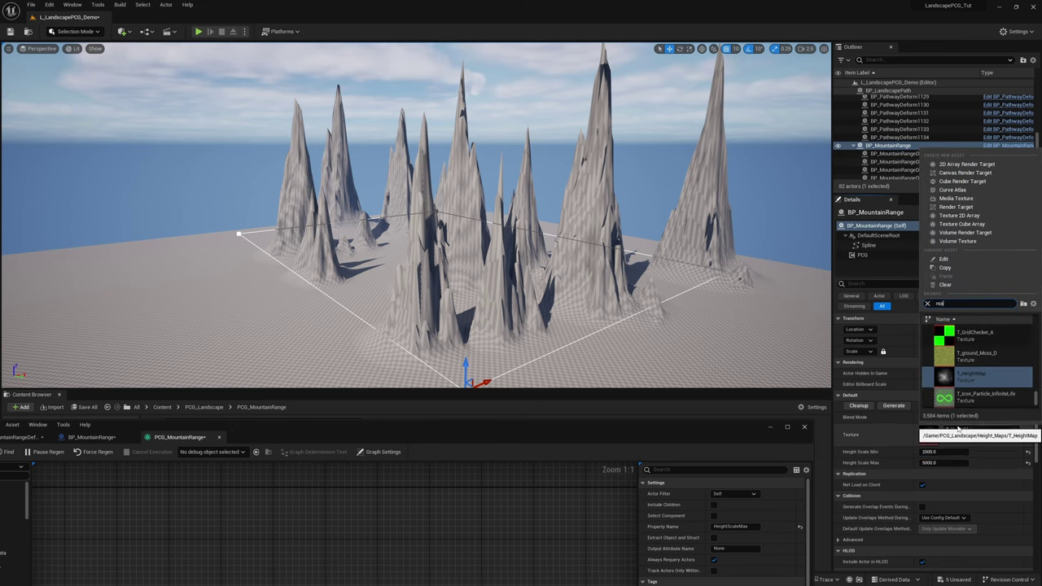
text(se)
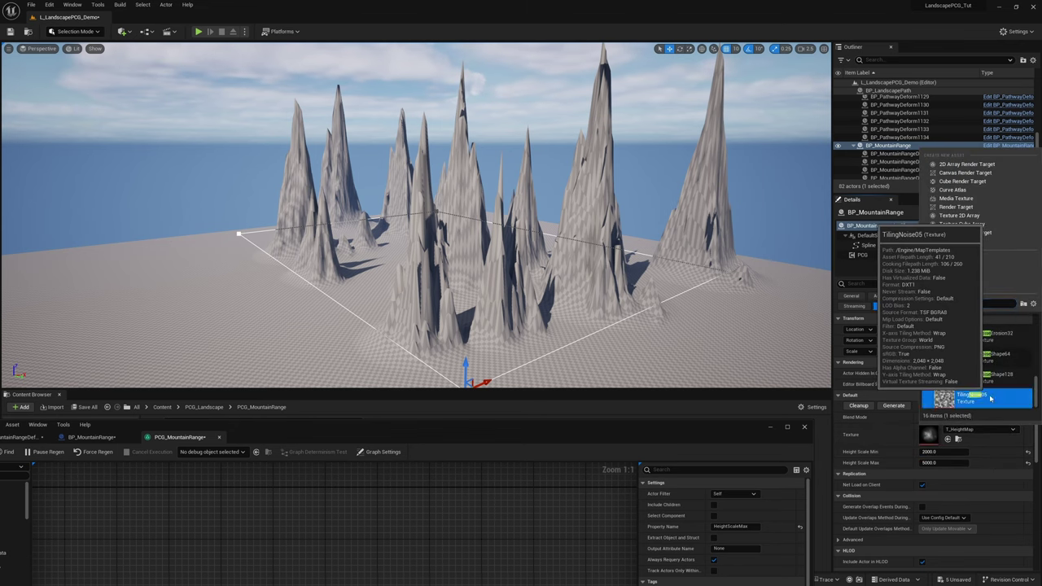
click(990, 398)
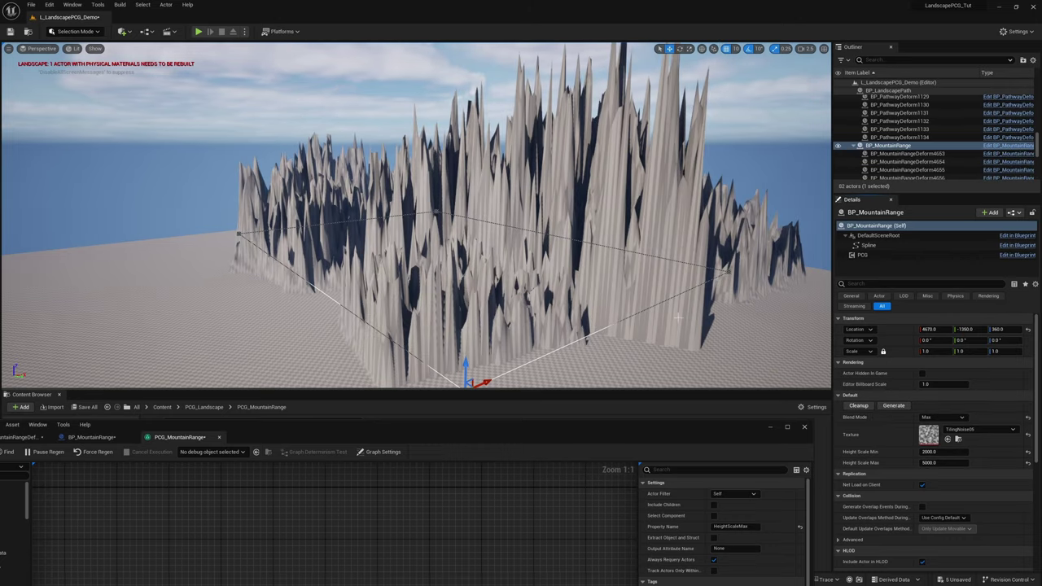
mouse_move(678, 318)
right_down()
mouse_move(664, 332)
mouse_move(661, 308)
right_up()
Set BP_MountainRange's Height Scale Max to 1000 and Height Scale Min to 500, and regenerate the mountains.
click(936, 463)
mouse_move(925, 464)
mouse_down()
mouse_move(917, 468)
mouse_move(912, 454)
mouse_up()
key(Delete)
text(1)
key(Return)
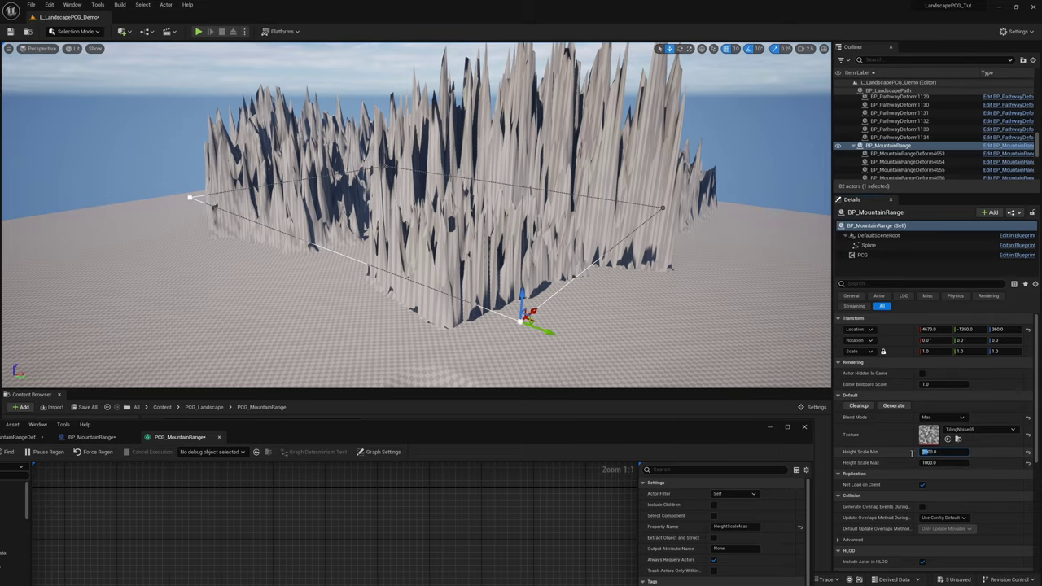
key(Return)
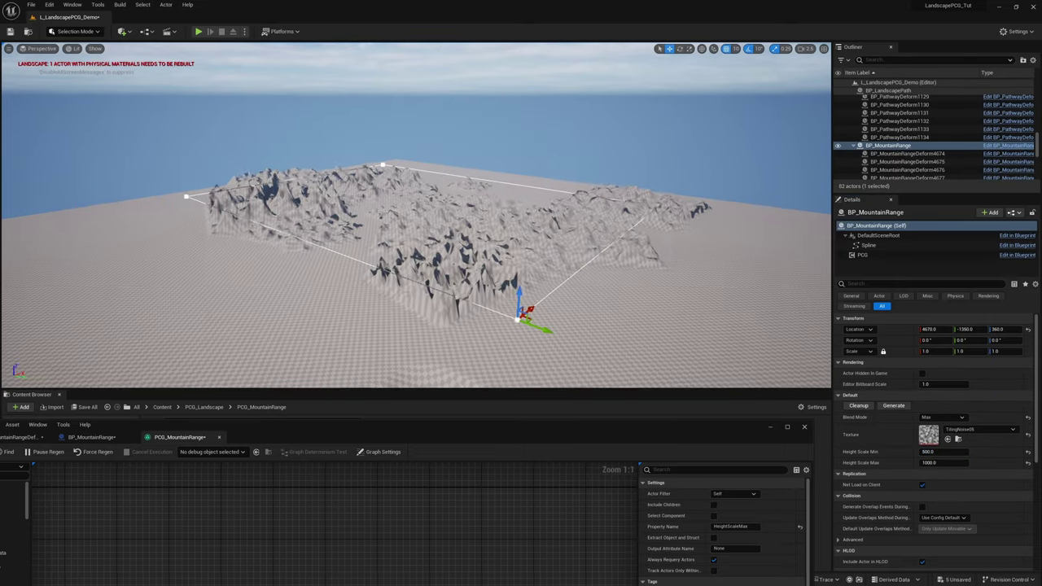
Reset BP_MountainRange's Texture to T_HeightMap and regenerate the mountains with Transform Points Scale Min 3 and Scale Max 10.
key(w)
right_drag(417, 244, 326, 278)
click(1027, 435)
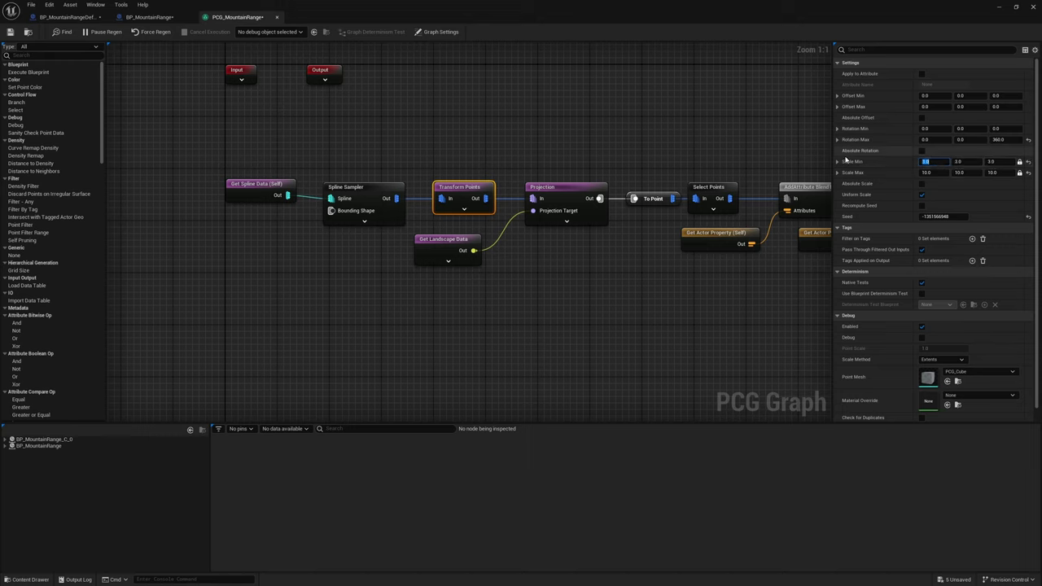
click(479, 211)
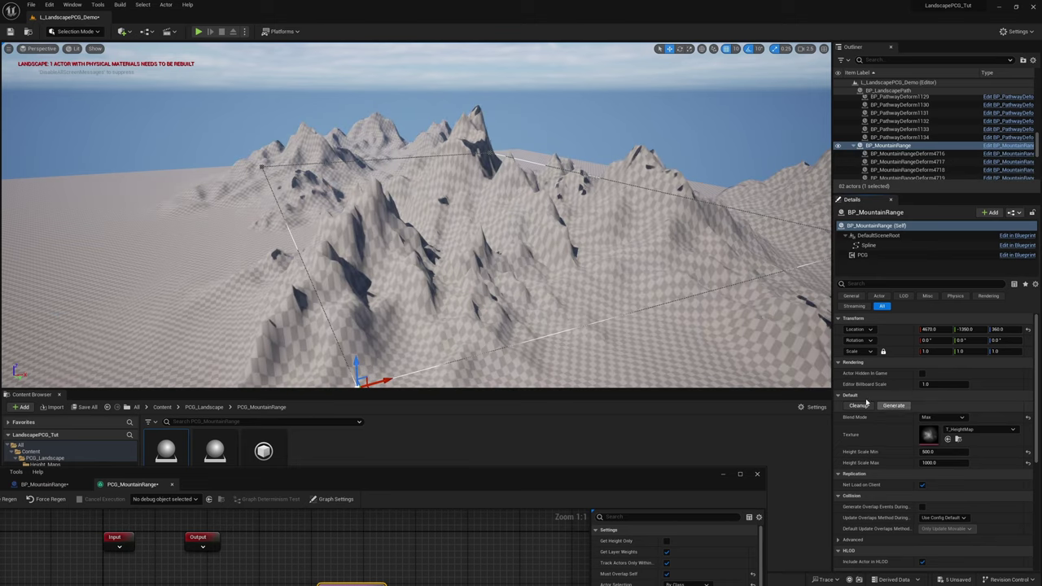
Move the first spawned BP_MountainRangeDeform actor to the far corner of the range and set its Height Scale Min and Max to 750.
right_drag(415, 211, 527, 214)
key(g)
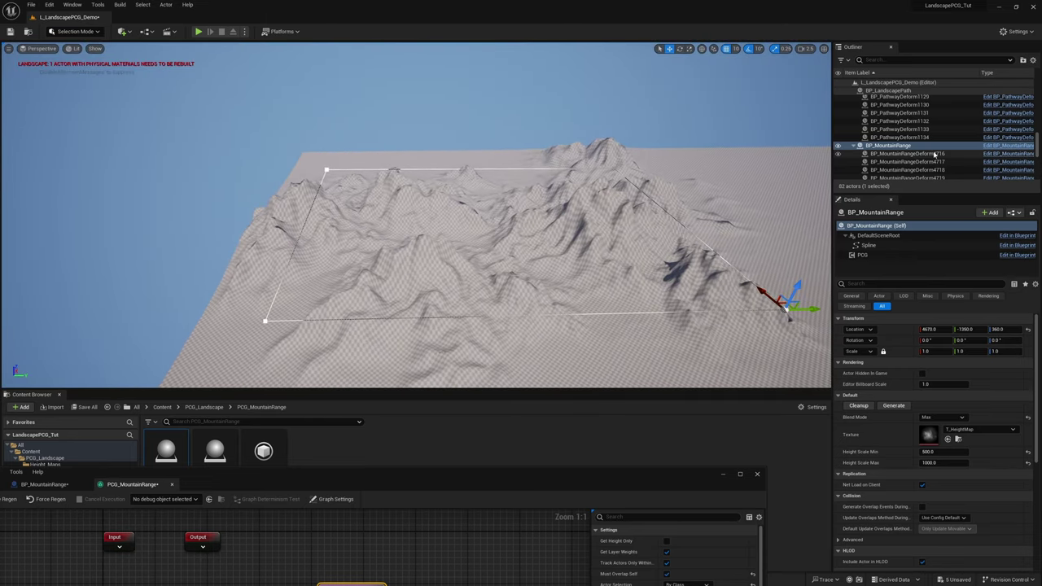
click(907, 153)
drag(335, 236, 347, 174)
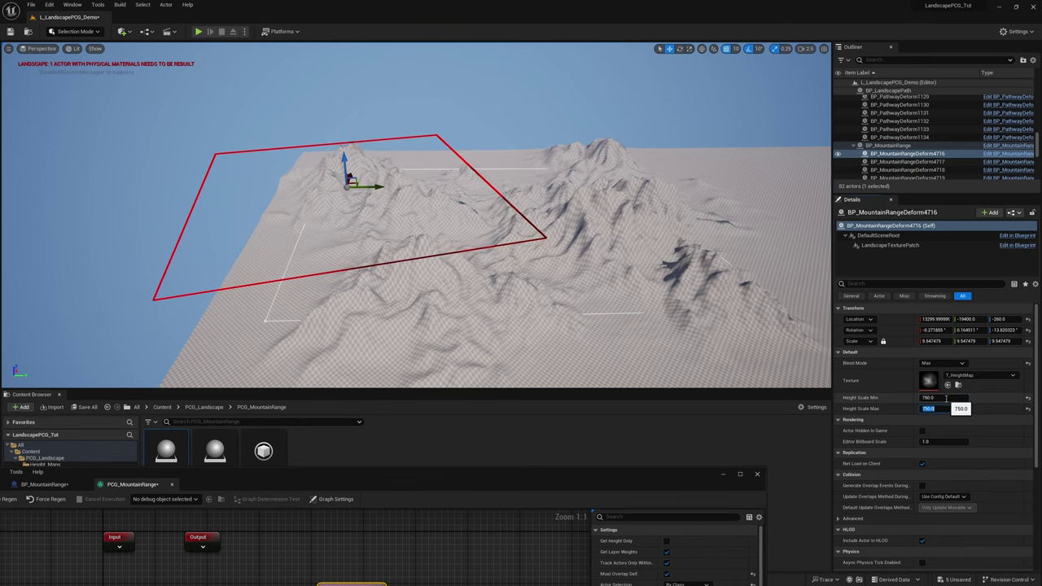
Try the Alpha Blend and Min blend modes on the corner mountain deformer, and undo the Min setting.
mouse_move(700, 284)
right_down()
mouse_move(683, 279)
mouse_move(706, 283)
right_up()
click(943, 363)
click(935, 376)
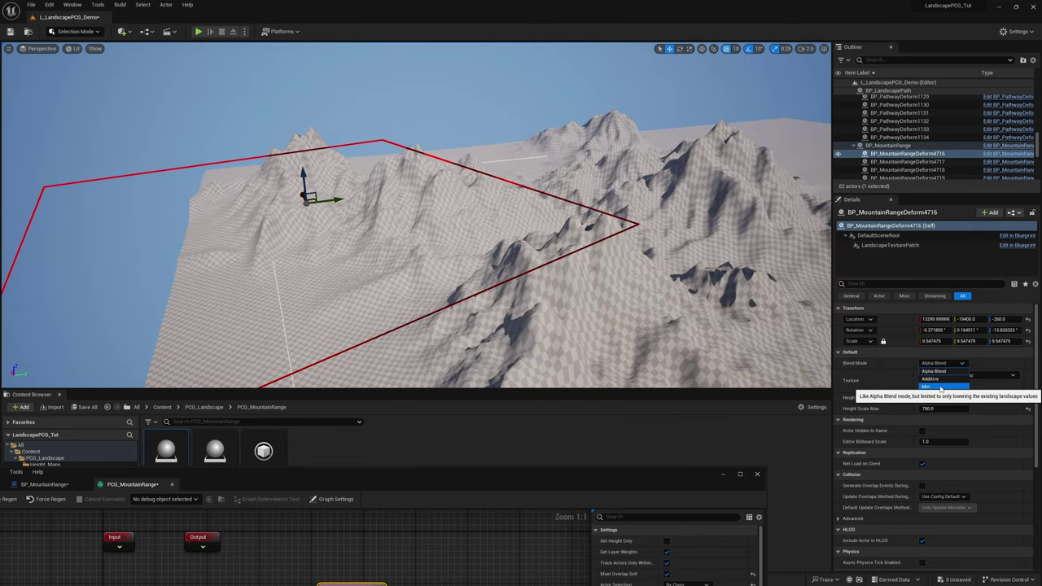
right_drag(489, 213, 454, 209)
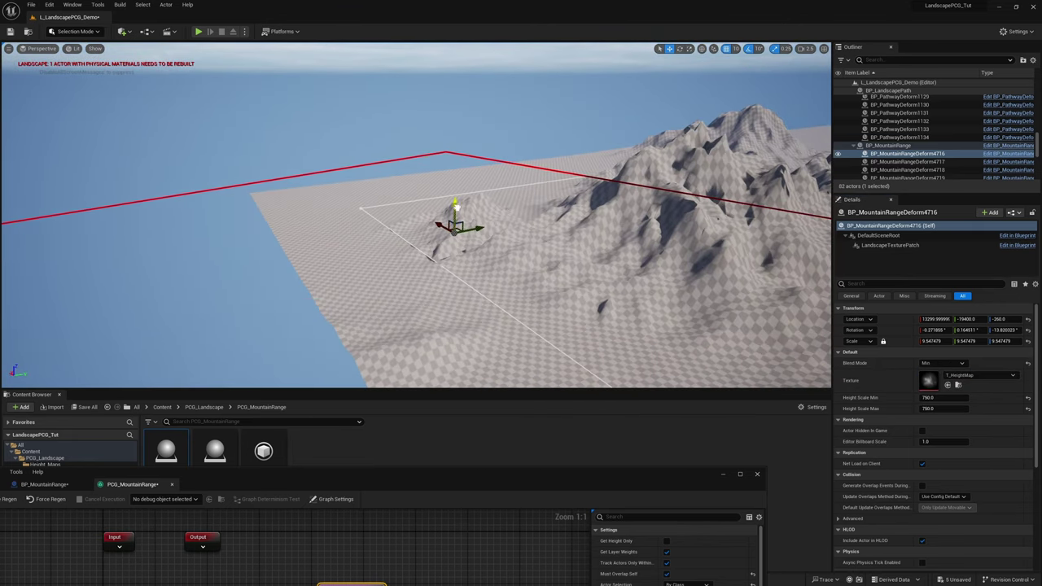
drag(456, 205, 458, 153)
key(ctrl+z)
key(ctrl+z)
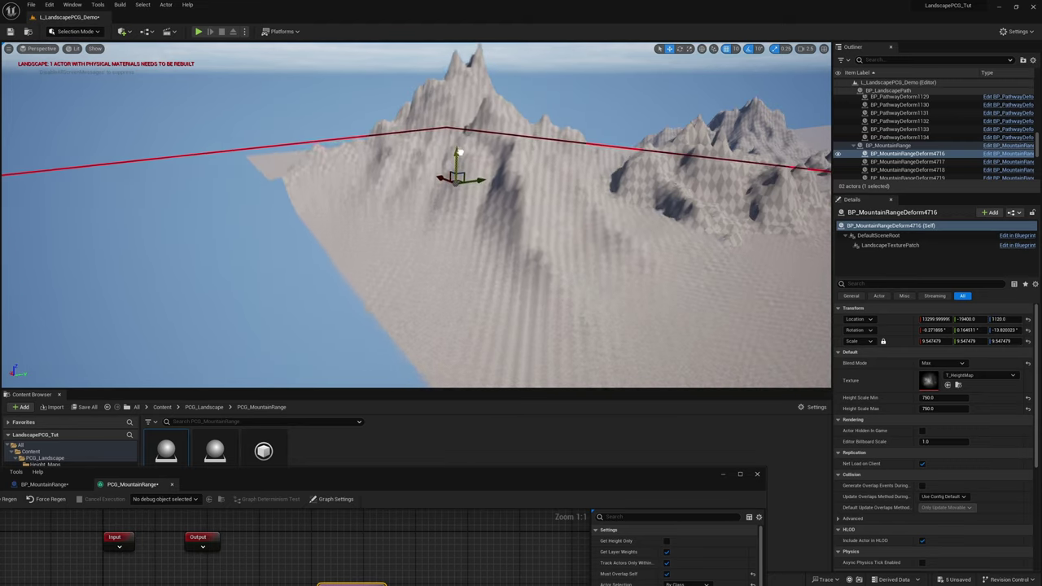
Set the corner mountain deformer's Blend Mode to Alpha Blend and lower it to a Z location of about -400.
right_drag(458, 153, 492, 134)
click(958, 364)
click(943, 373)
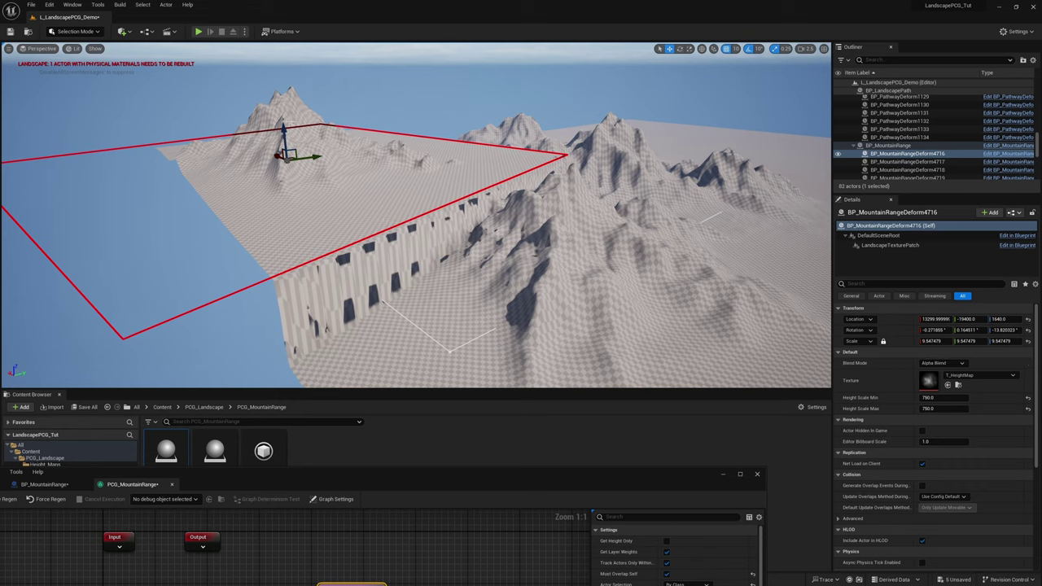
drag(284, 130, 286, 175)
mouse_move(285, 175)
right_down()
mouse_move(342, 196)
mouse_move(260, 188)
mouse_move(273, 181)
right_up()
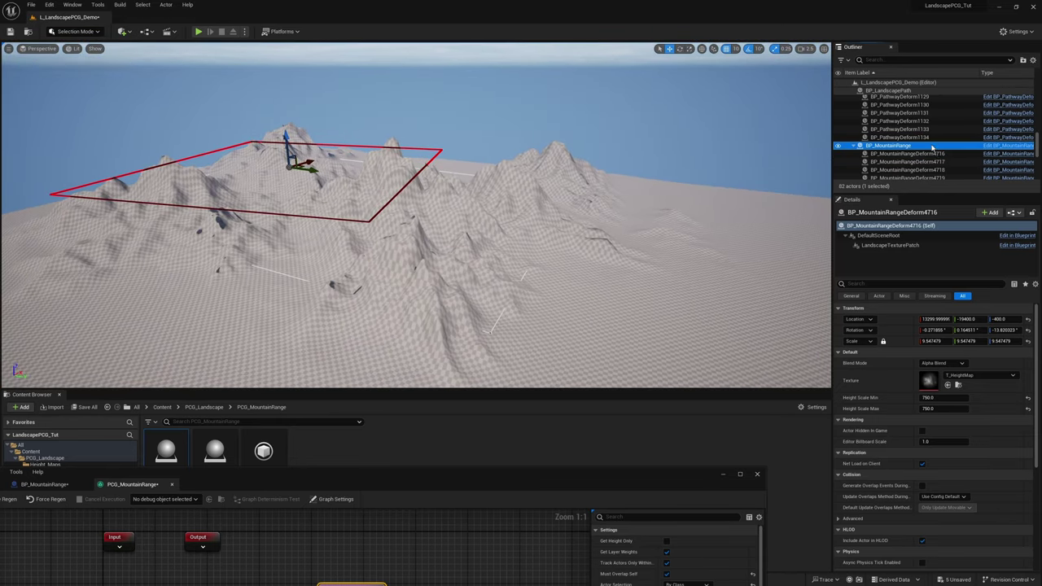
Regenerate the mountains from BP_MountainRange and clear its PCG link to detach them as a separate stamp.
click(932, 147)
click(893, 406)
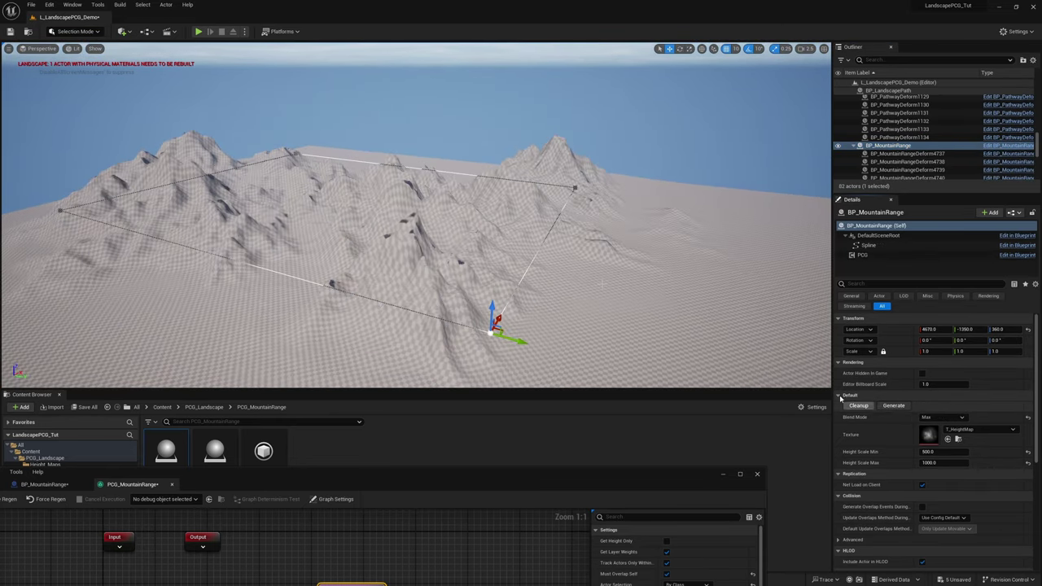
click(869, 256)
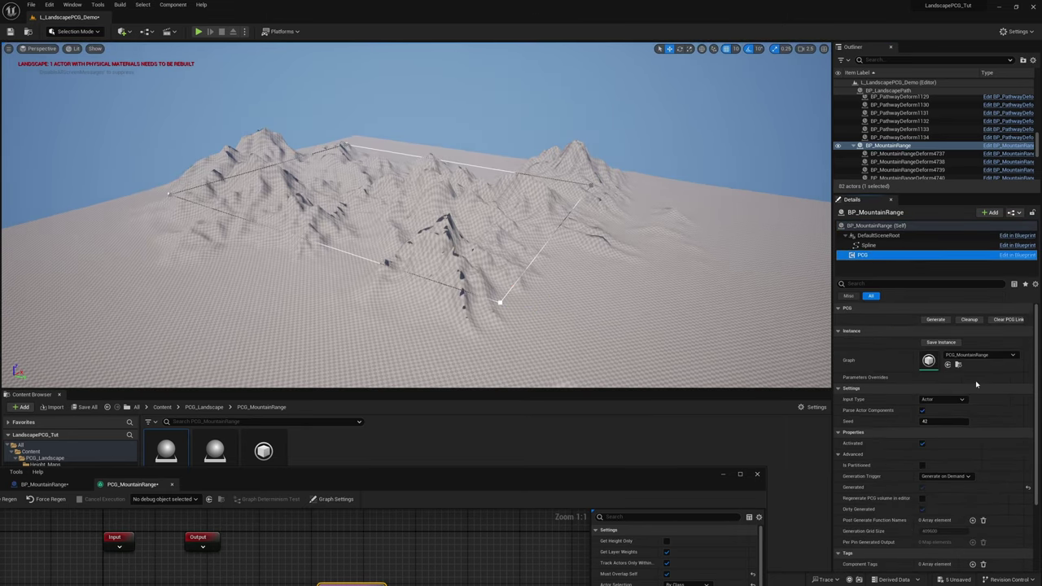
click(1005, 323)
Move BP_MountainRange beside the stamped mountains to a Y location of about 24020, and generate a new range there.
right_drag(521, 260, 606, 280)
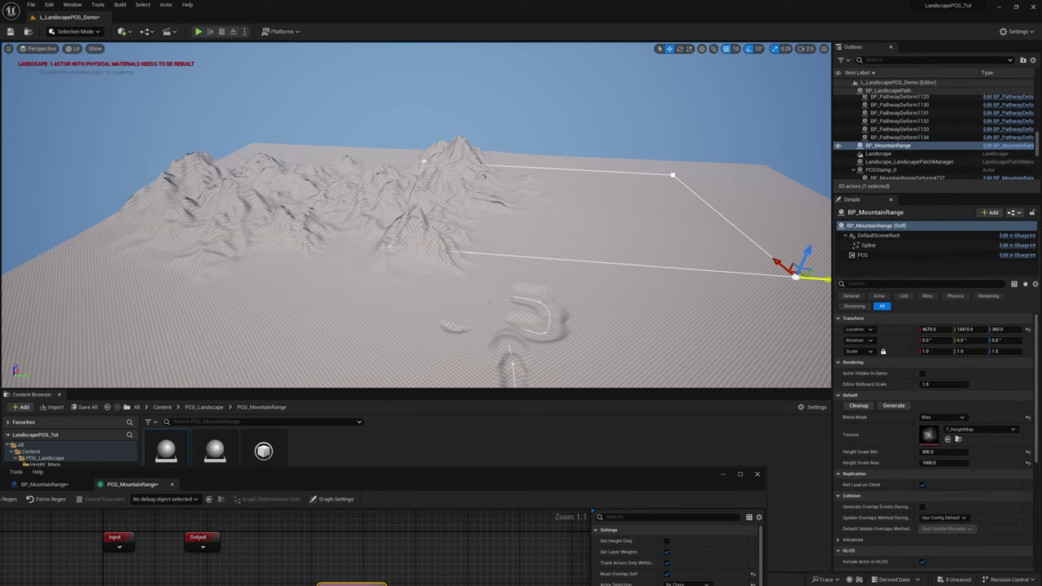
right_drag(621, 257, 675, 254)
drag(631, 230, 756, 217)
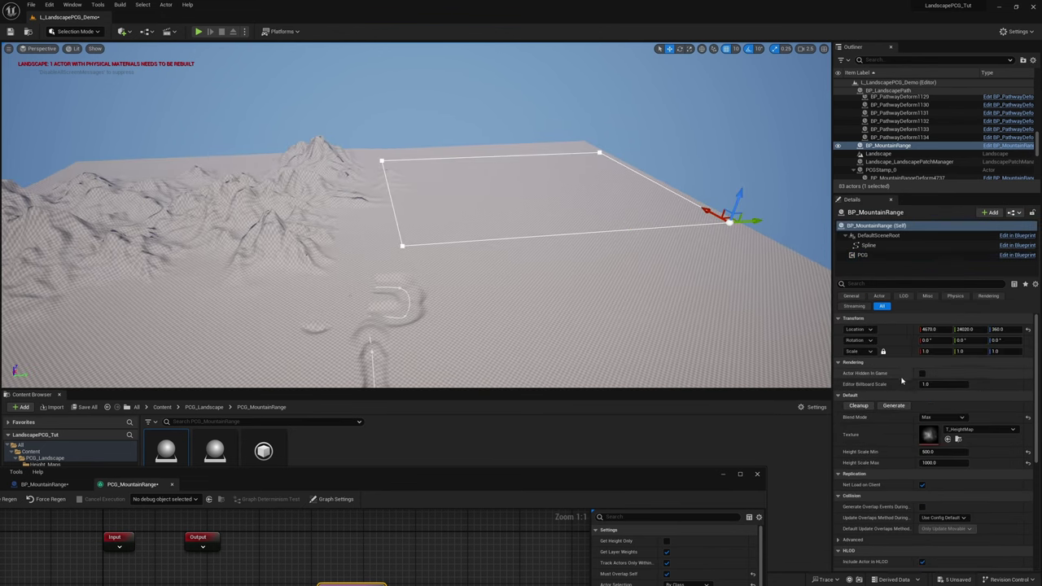
click(865, 405)
click(886, 406)
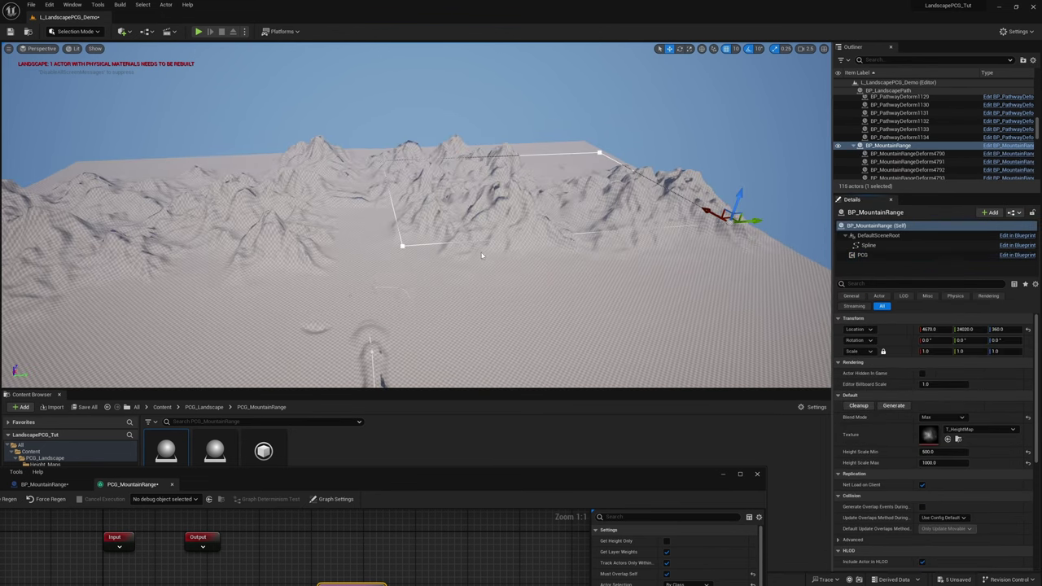
Select an individual mountain deformer under PCGStamp_0 near the landscape path and reposition it on the landscape.
right_drag(569, 260, 419, 264)
key(w)
click(900, 105)
key(f)
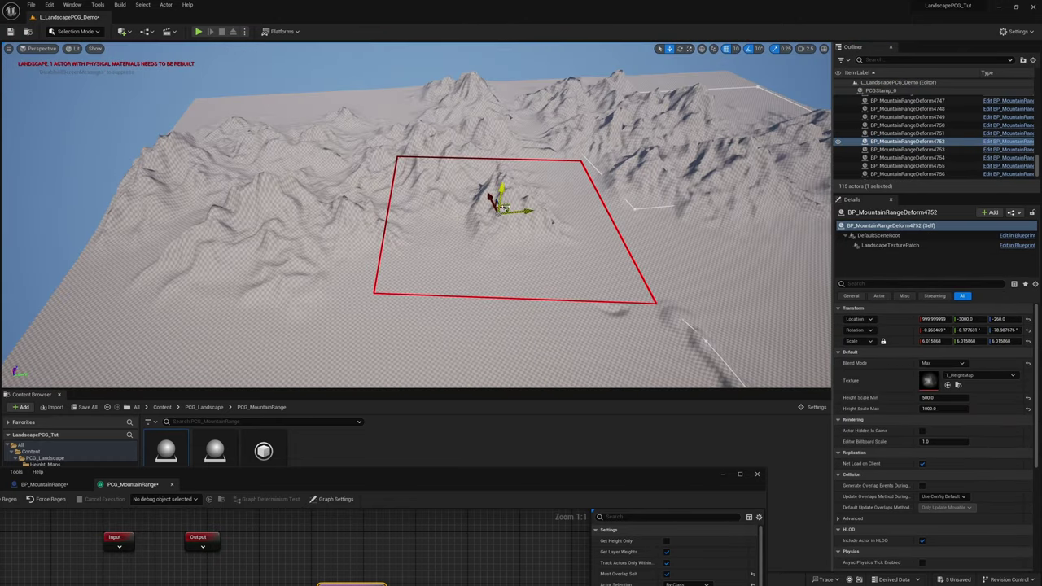
drag(502, 207, 428, 190)
key(w)
right_drag(476, 331, 439, 322)
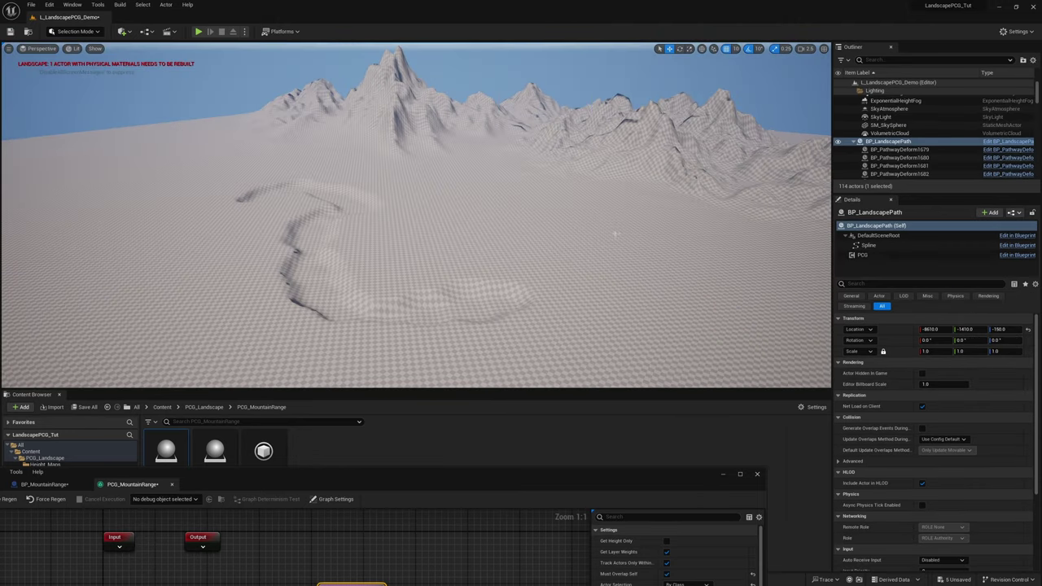
scroll(693, 196, down, 2)
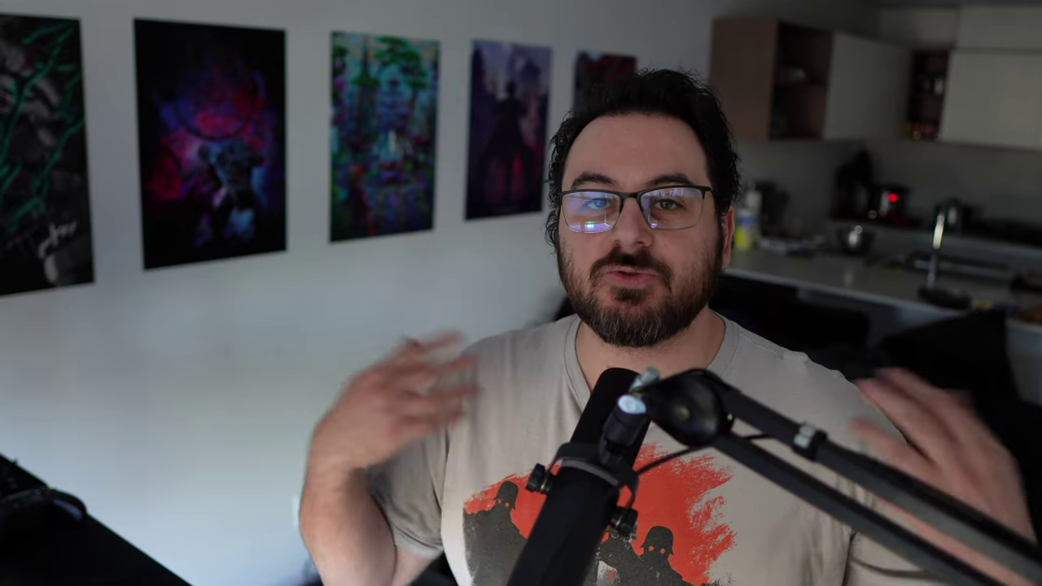